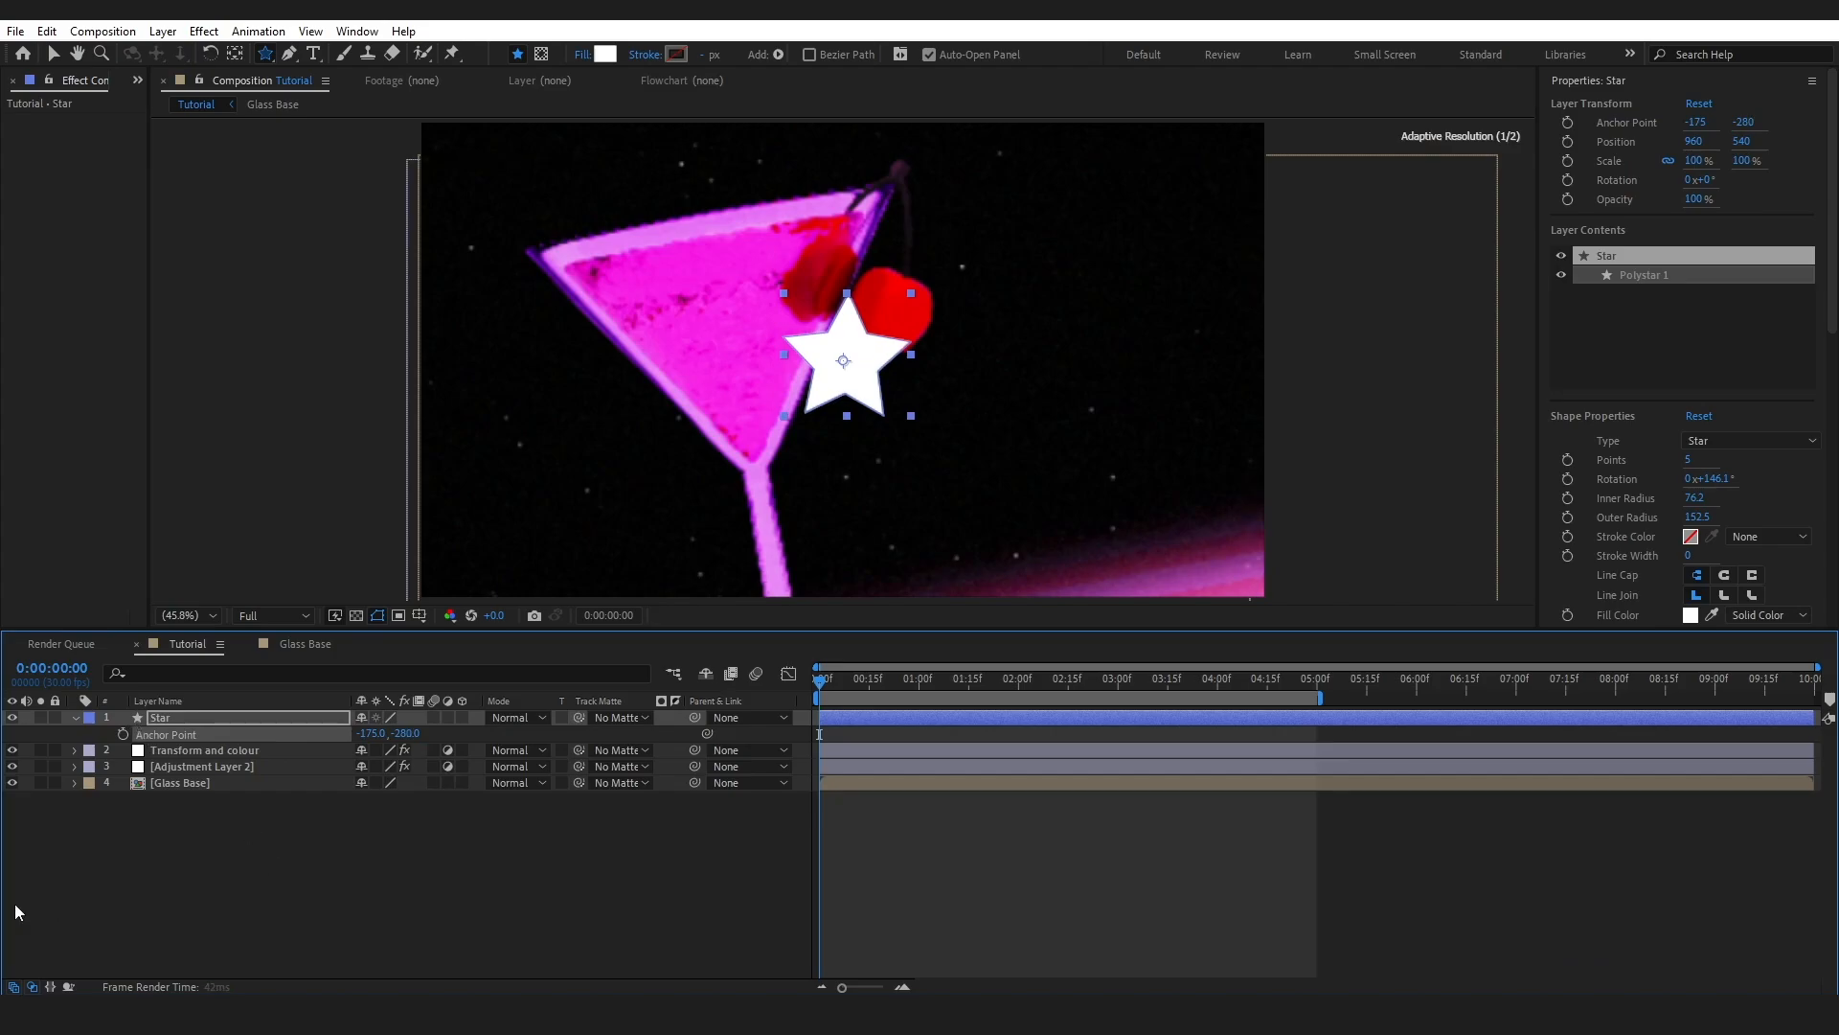
- Expand the Star layer down to Contents > Polystar 1 > Polystar Path 1
click(166, 722)
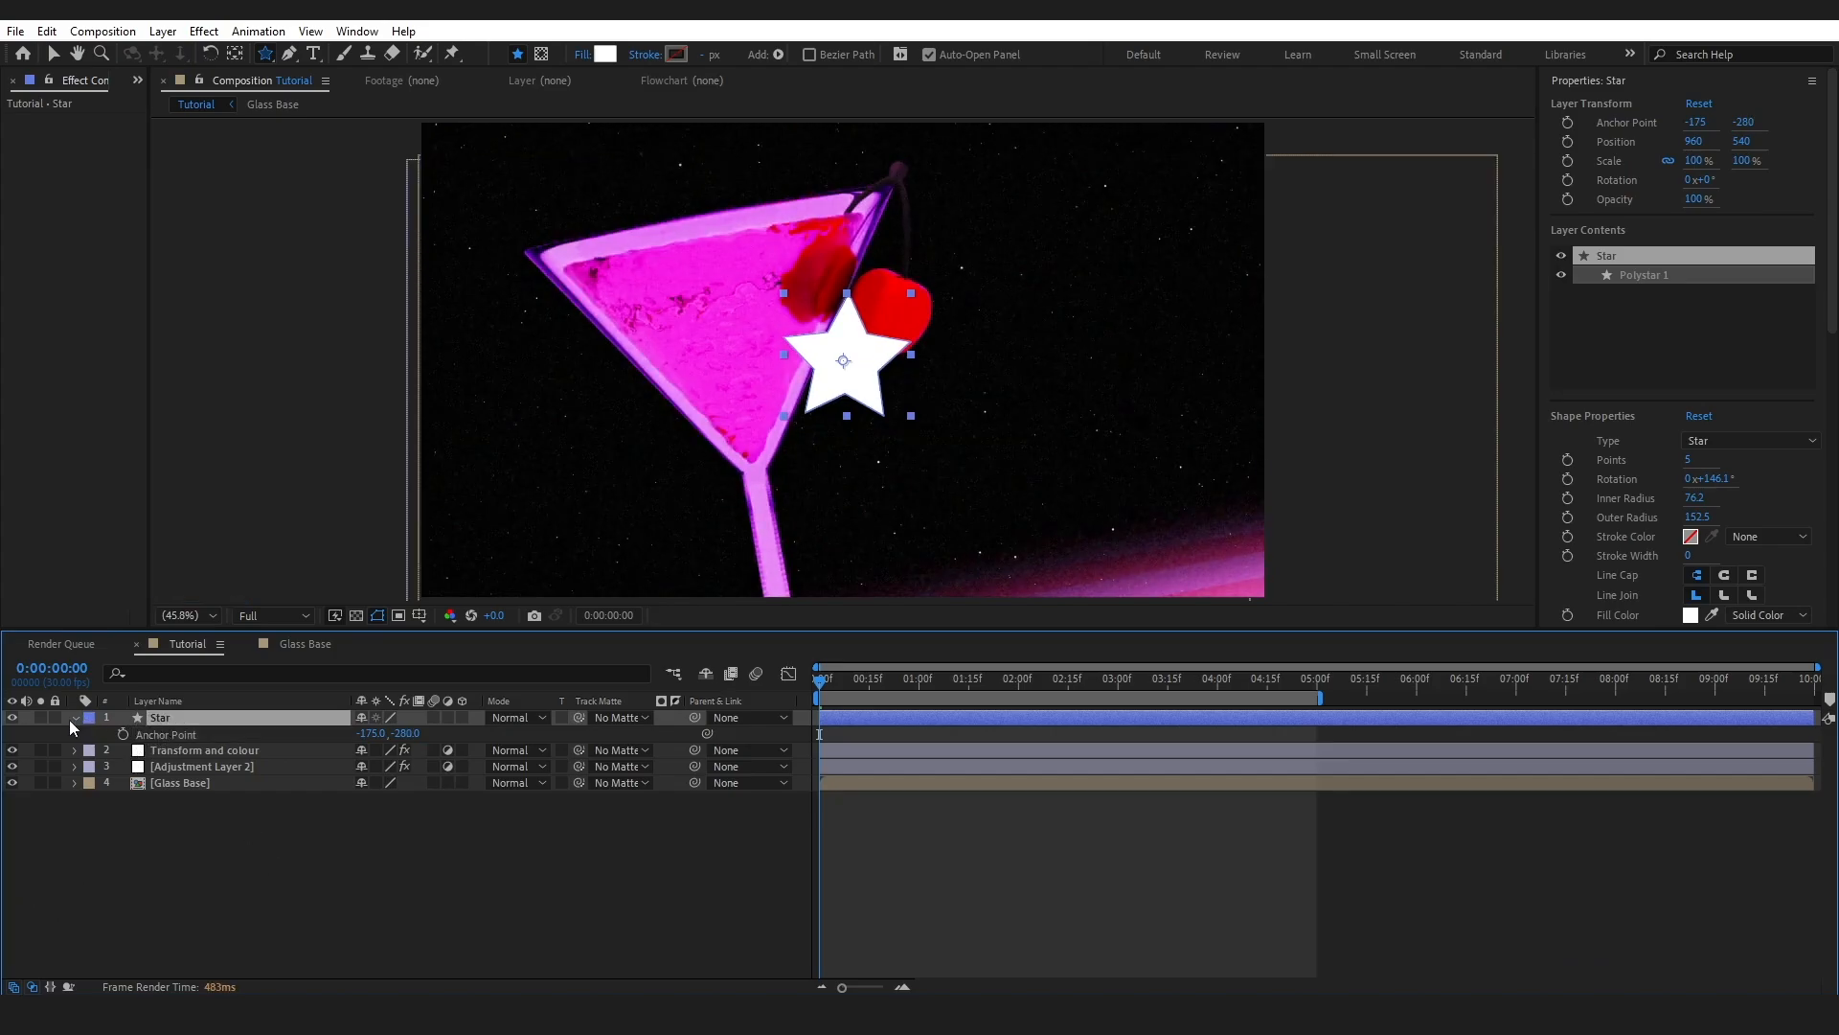
click(77, 719)
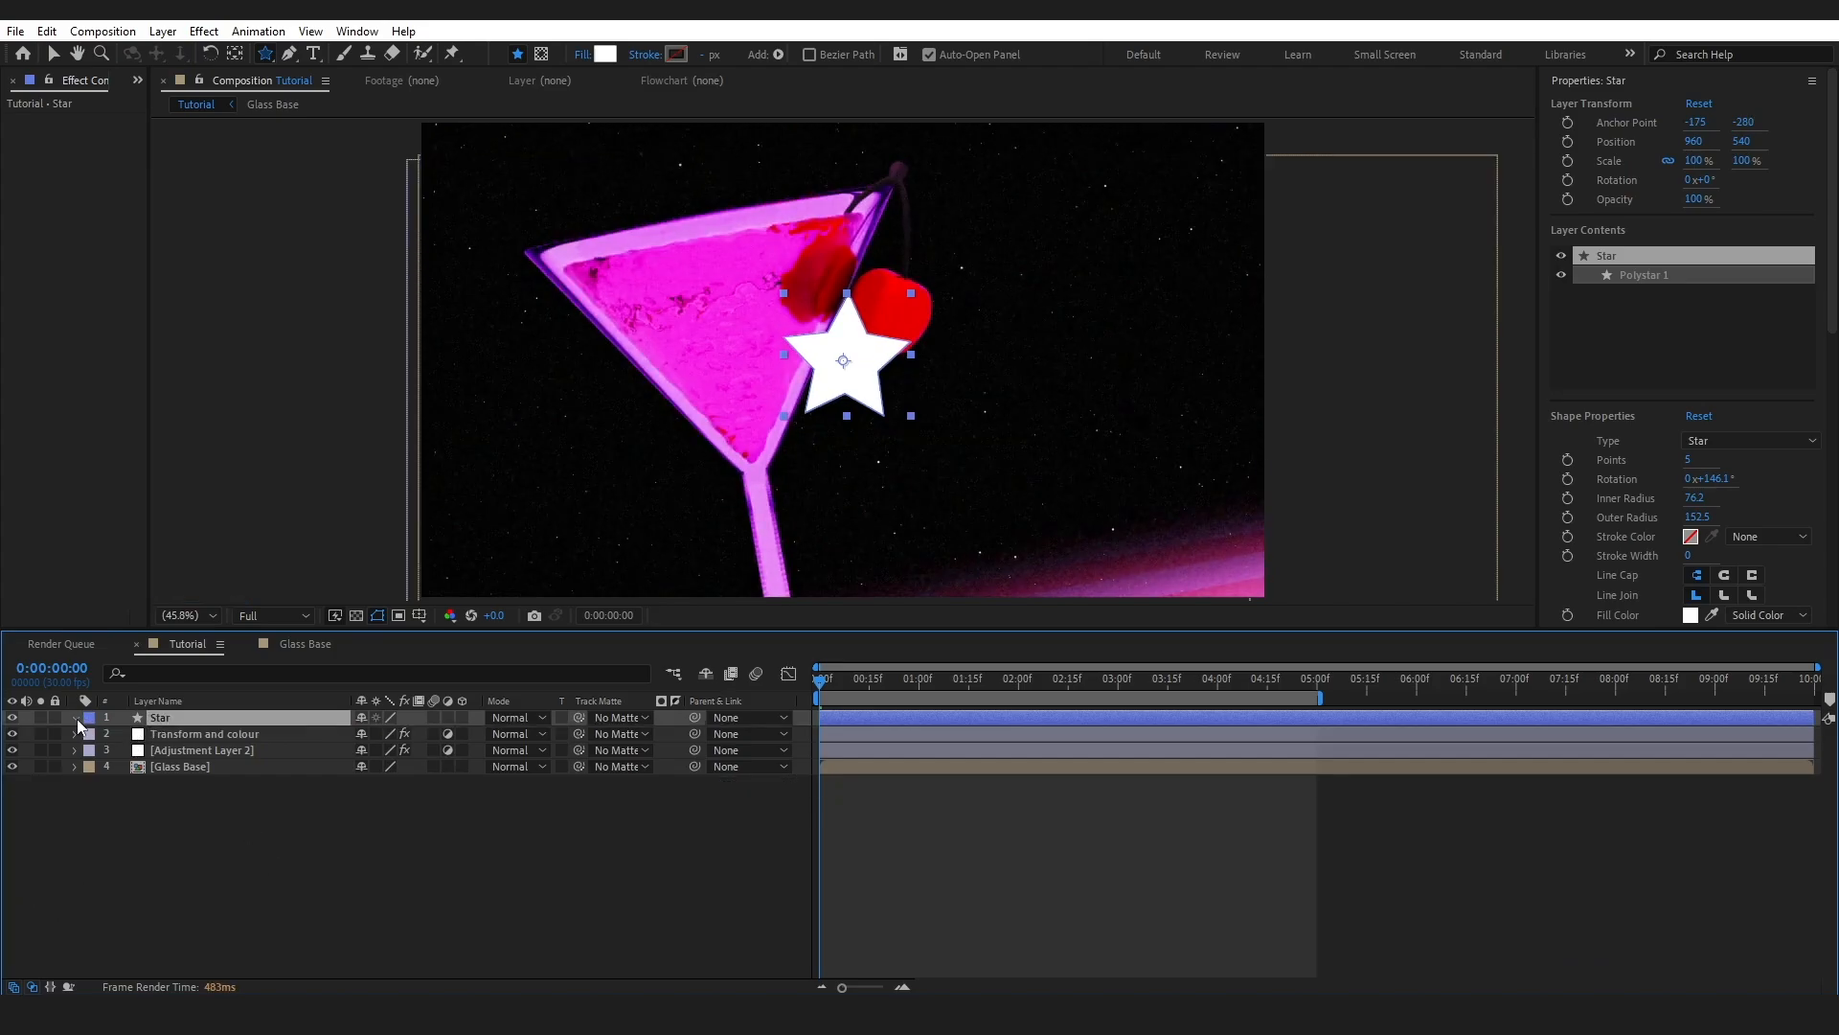
click(76, 718)
click(90, 736)
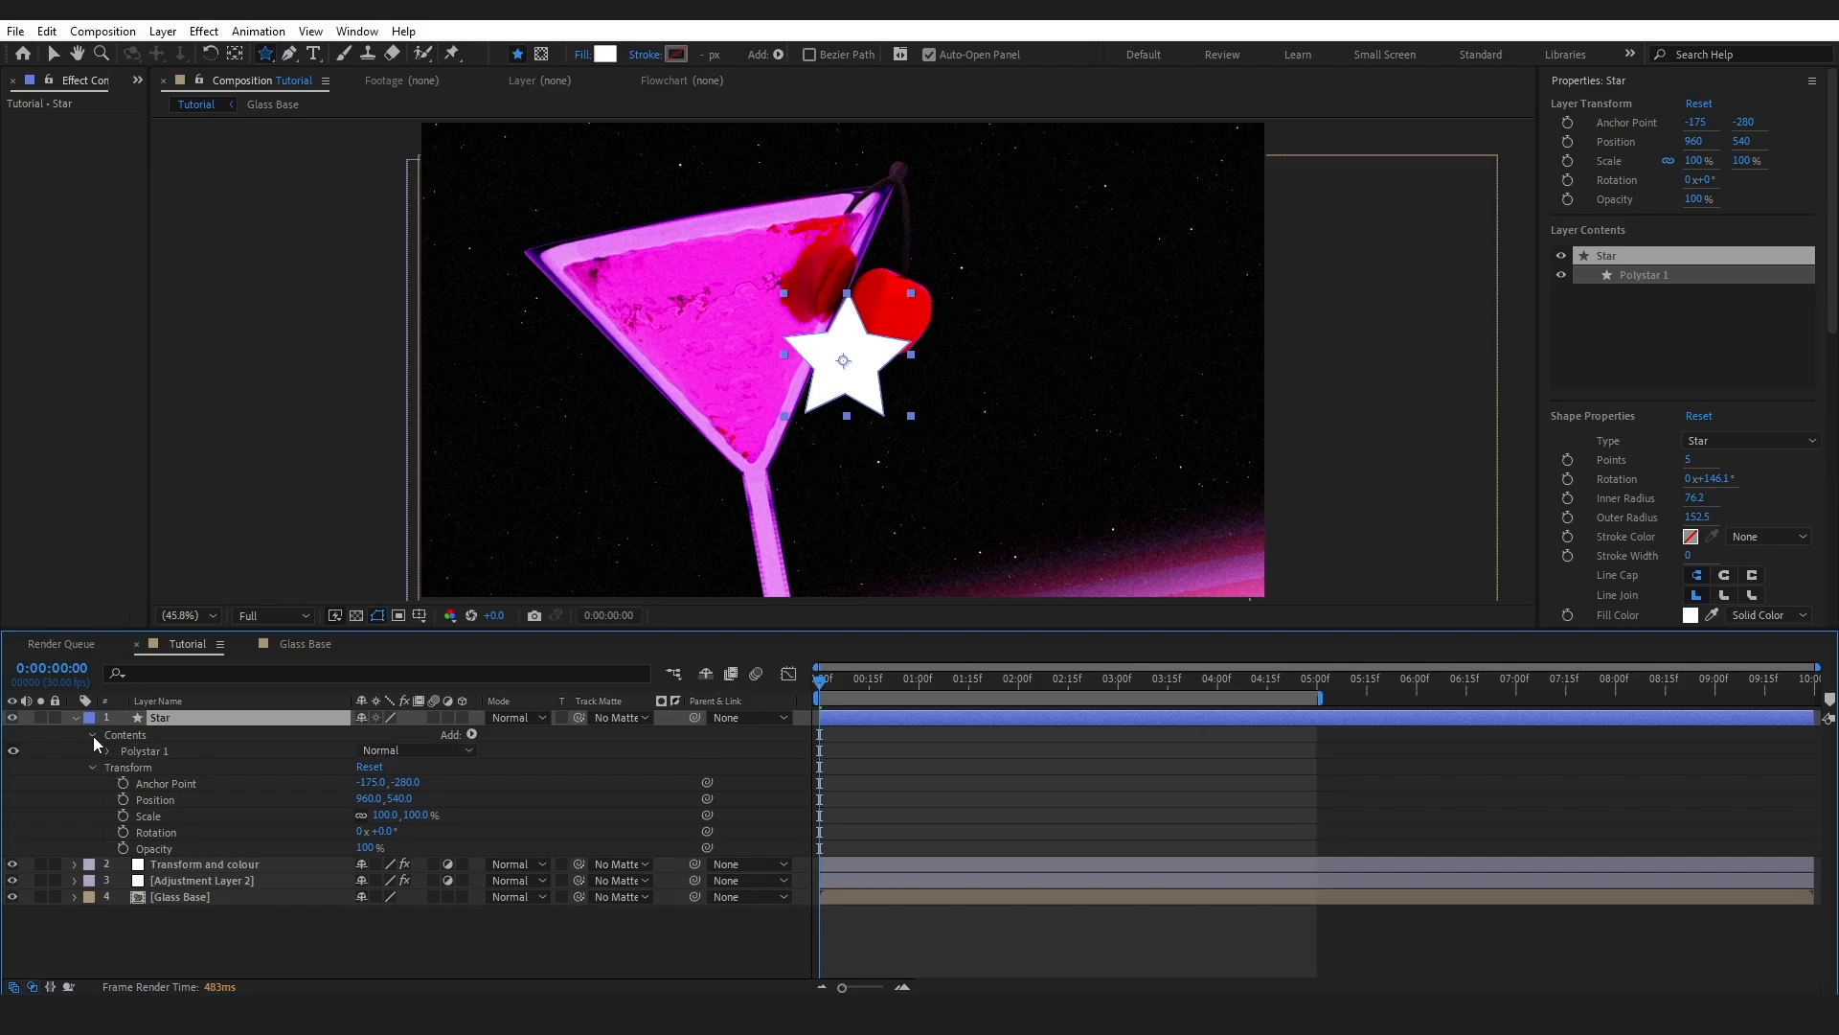
click(108, 751)
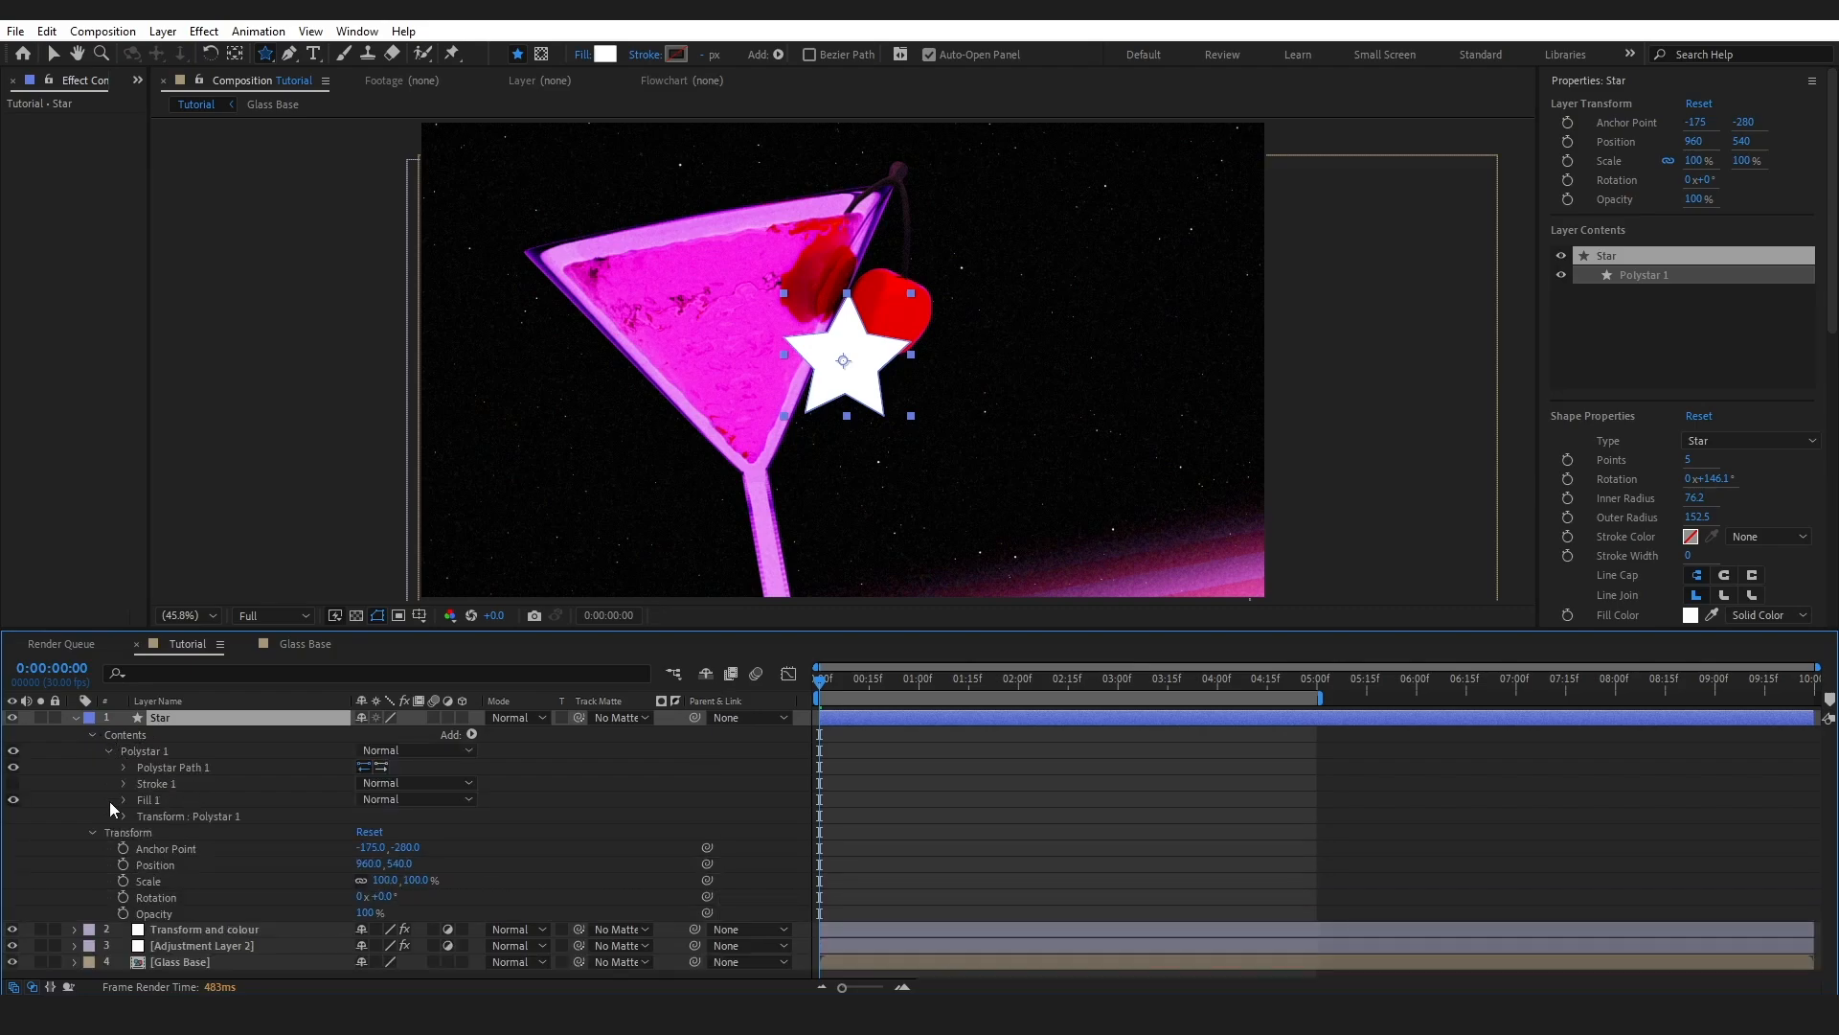
click(123, 768)
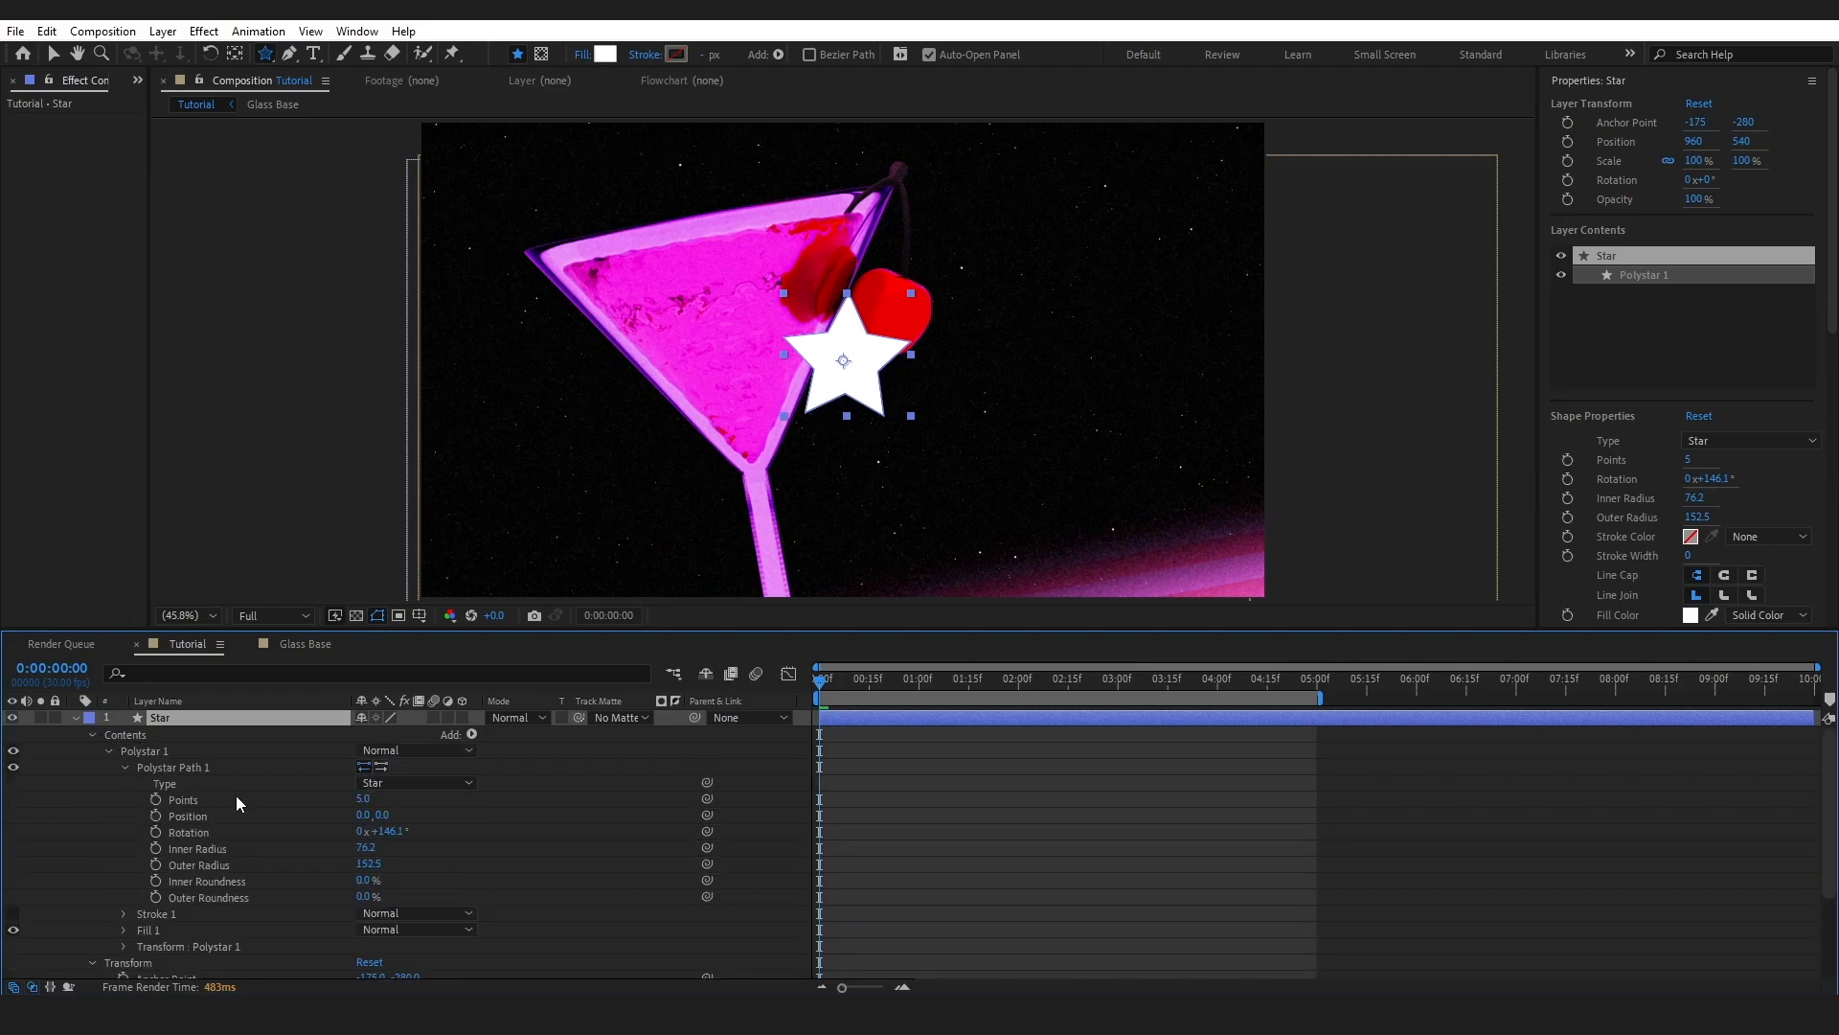
- Set the star to 4 points with Inner Radius 13.1 and Outer Radius 81.1
click(362, 799)
text(4)
key(Return)
key(ctrl)
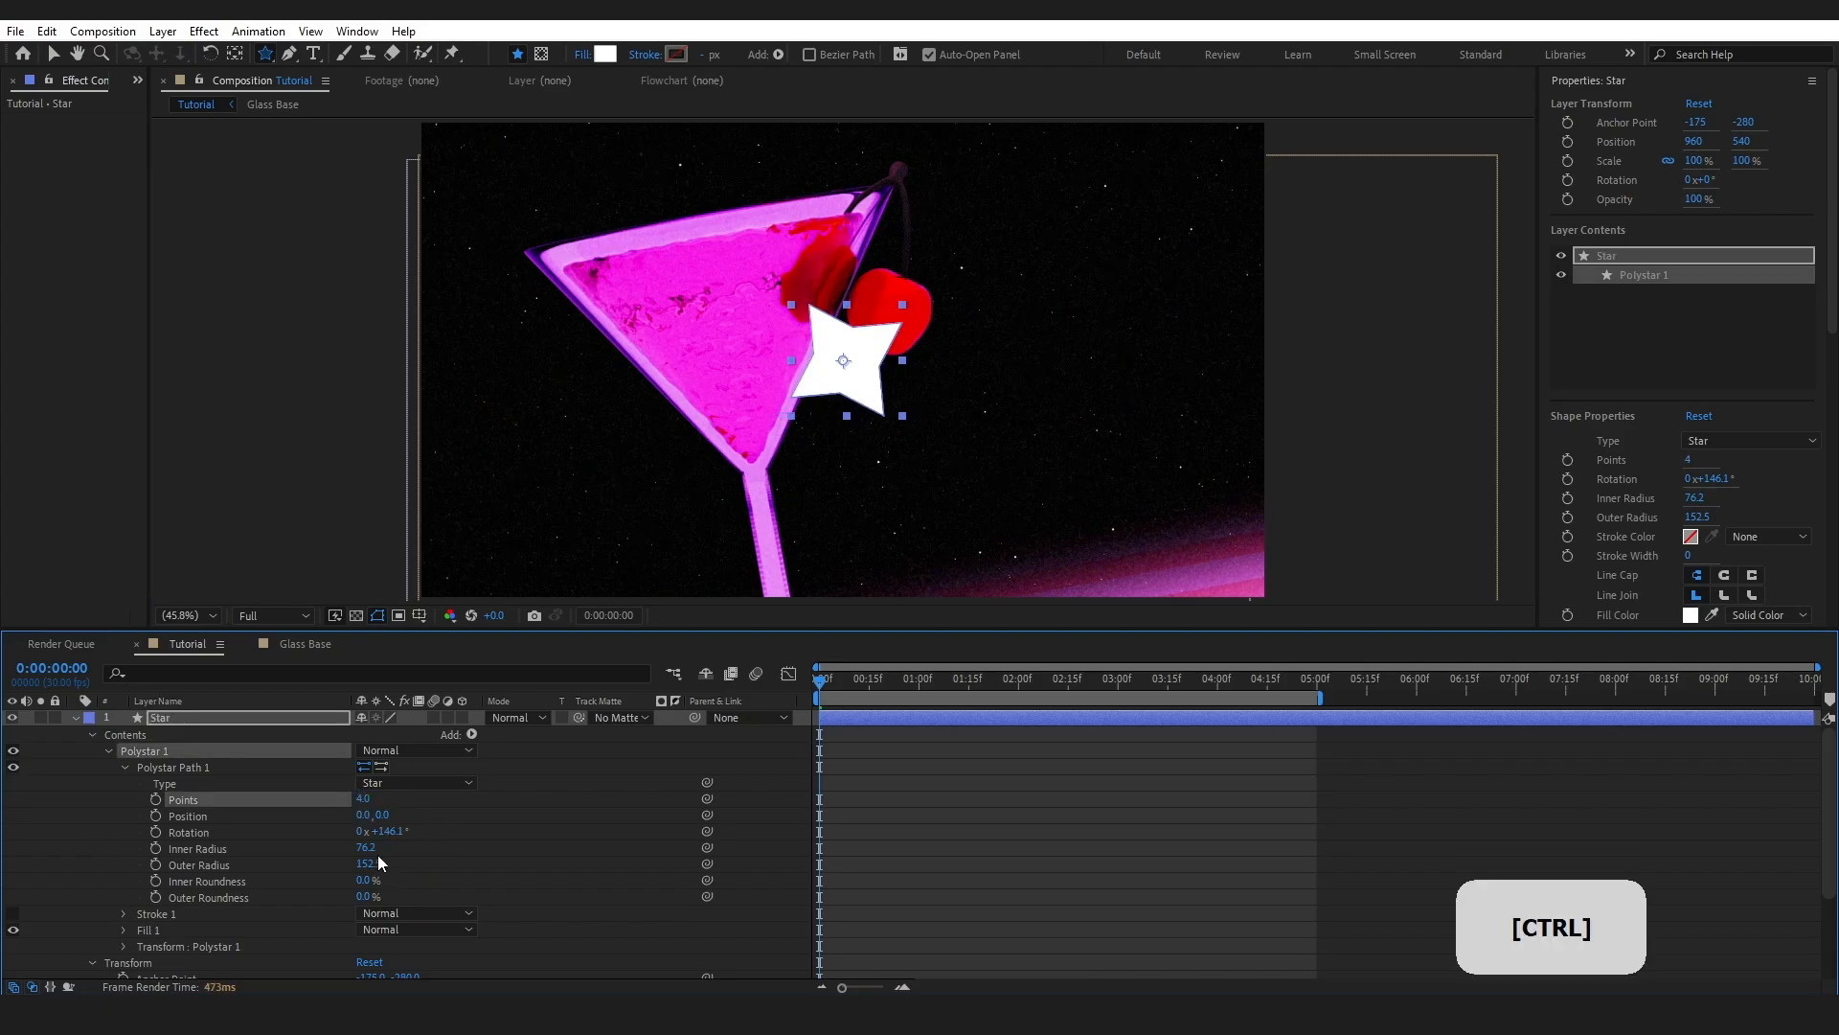
drag(362, 847, 335, 859)
drag(367, 864, 311, 865)
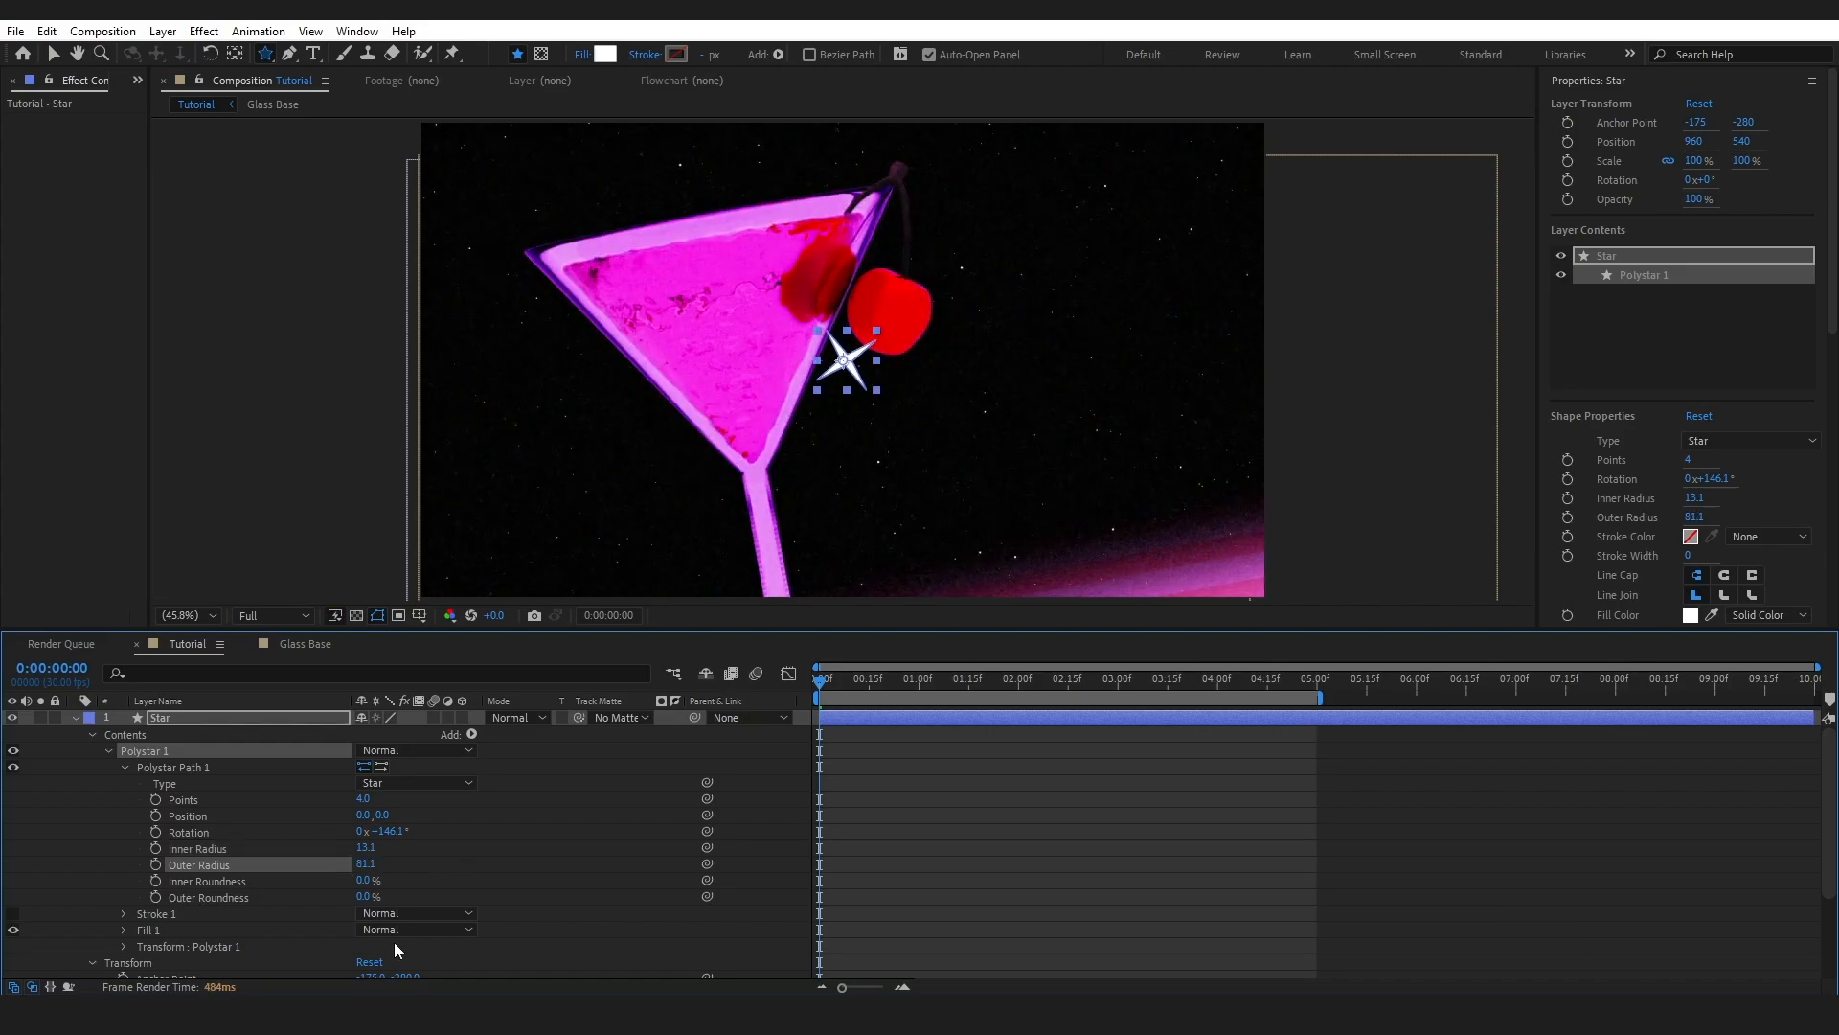
click(76, 717)
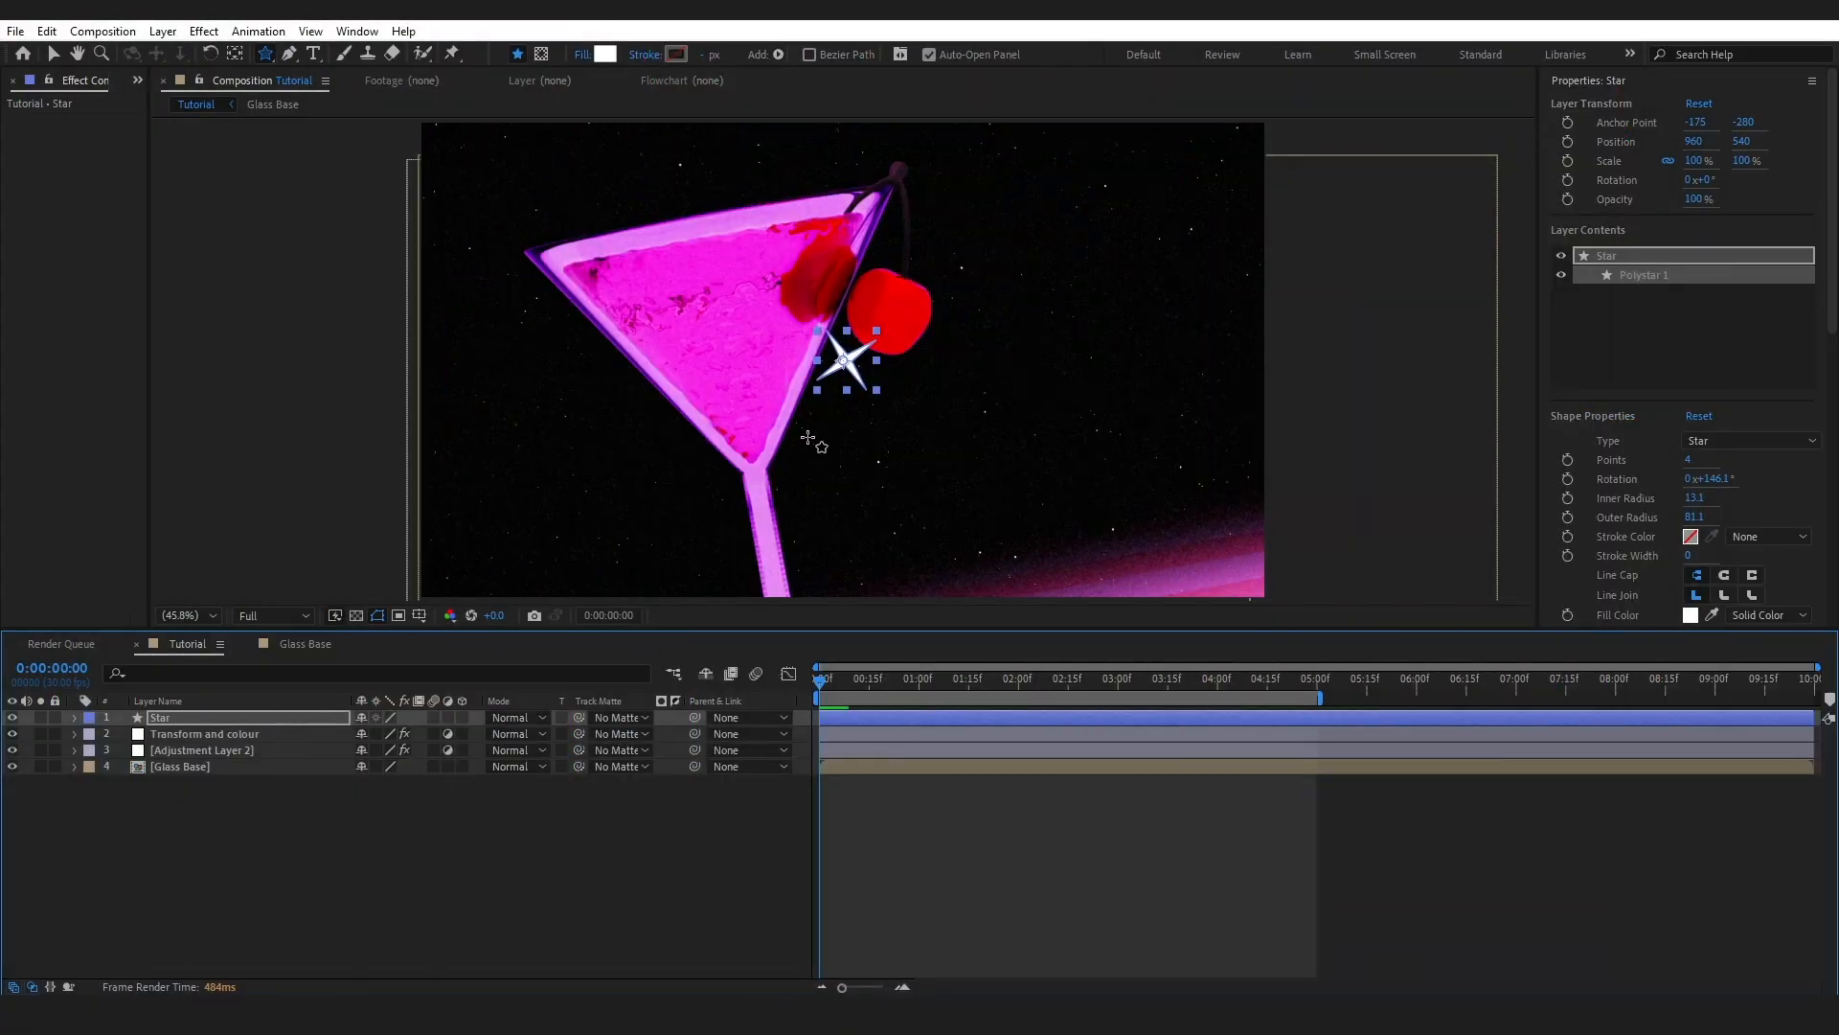
- Search Effects & Presets for 'glow' and apply Glow to the Star layer
scroll(1797, 439, down, 5)
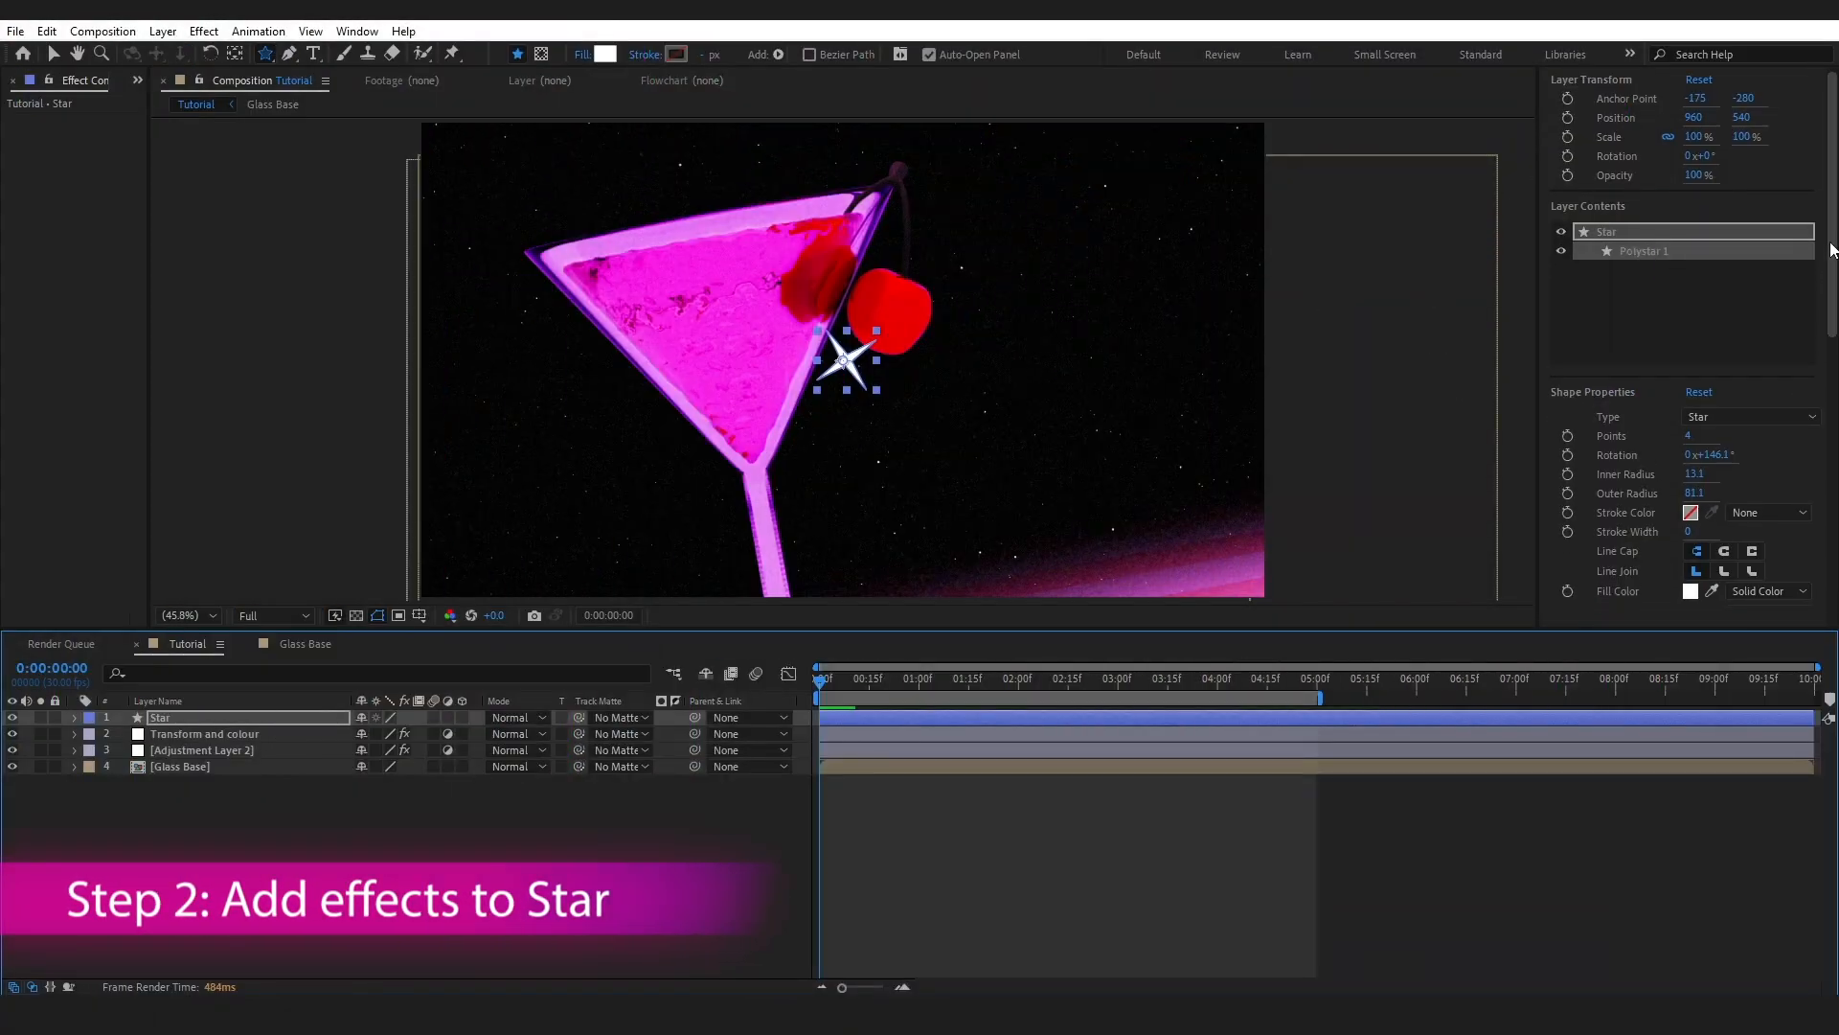
click(1584, 454)
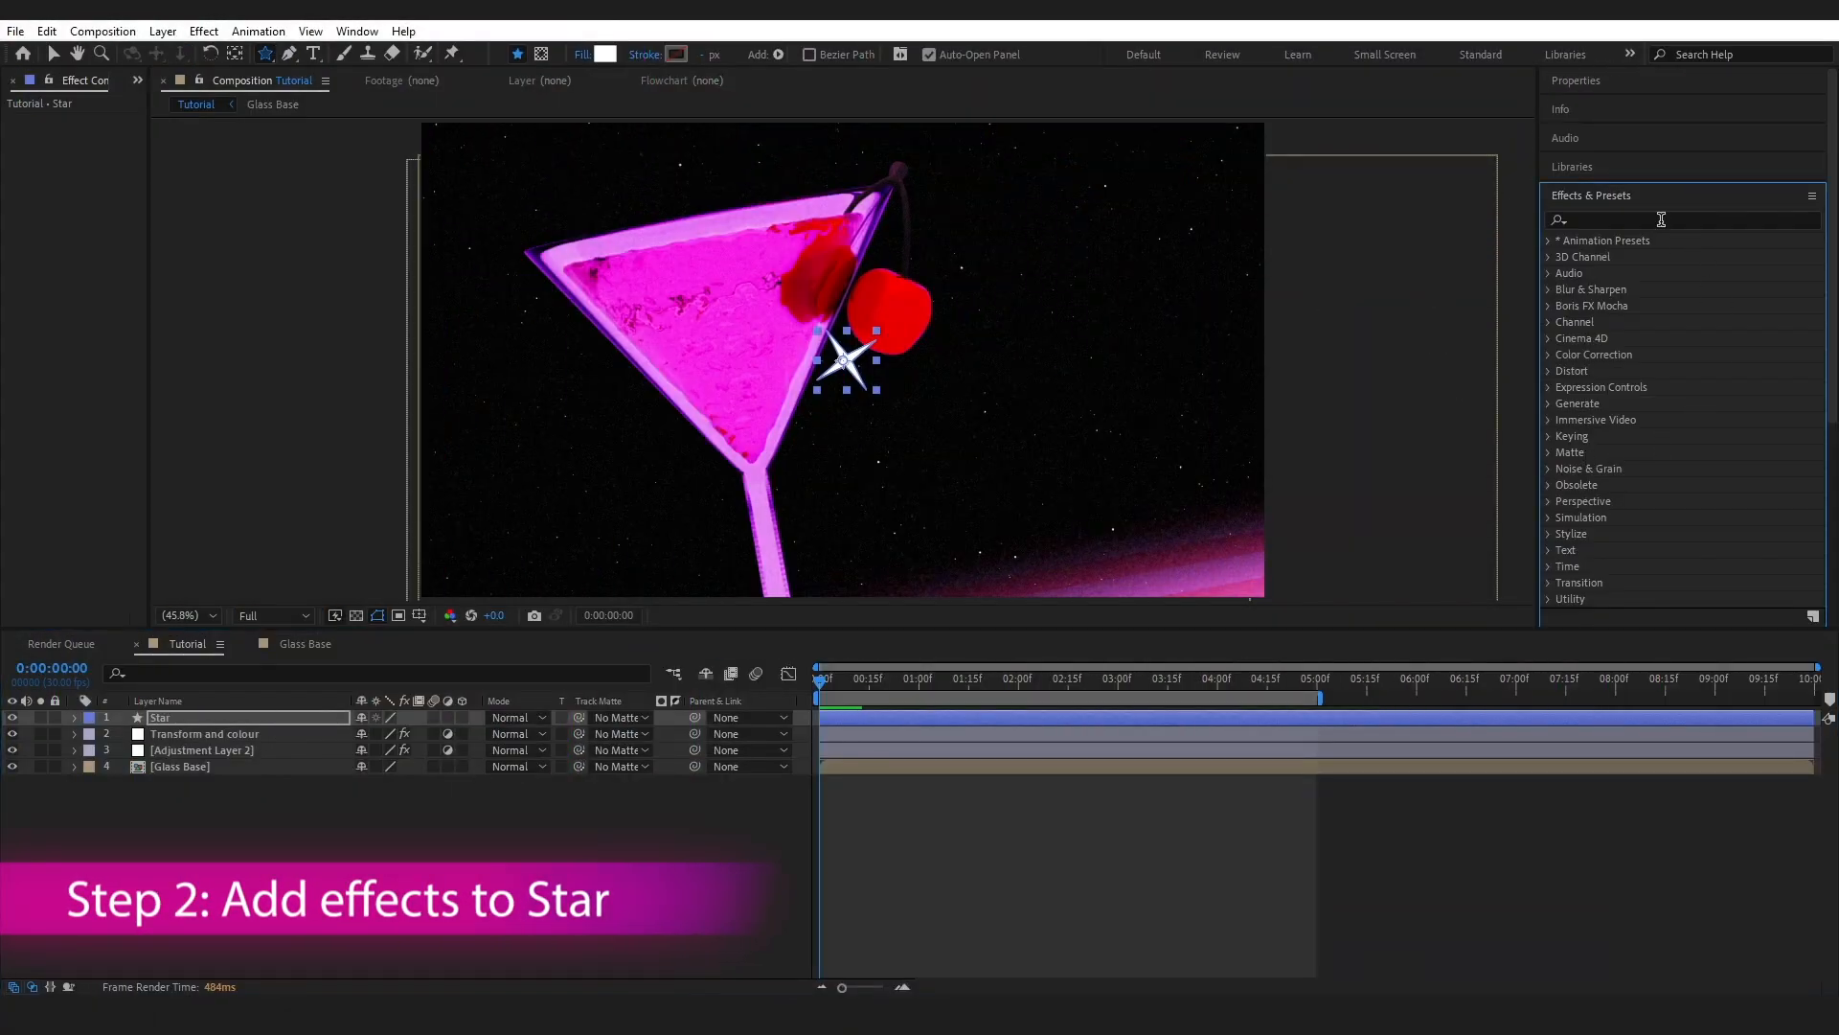
click(1646, 221)
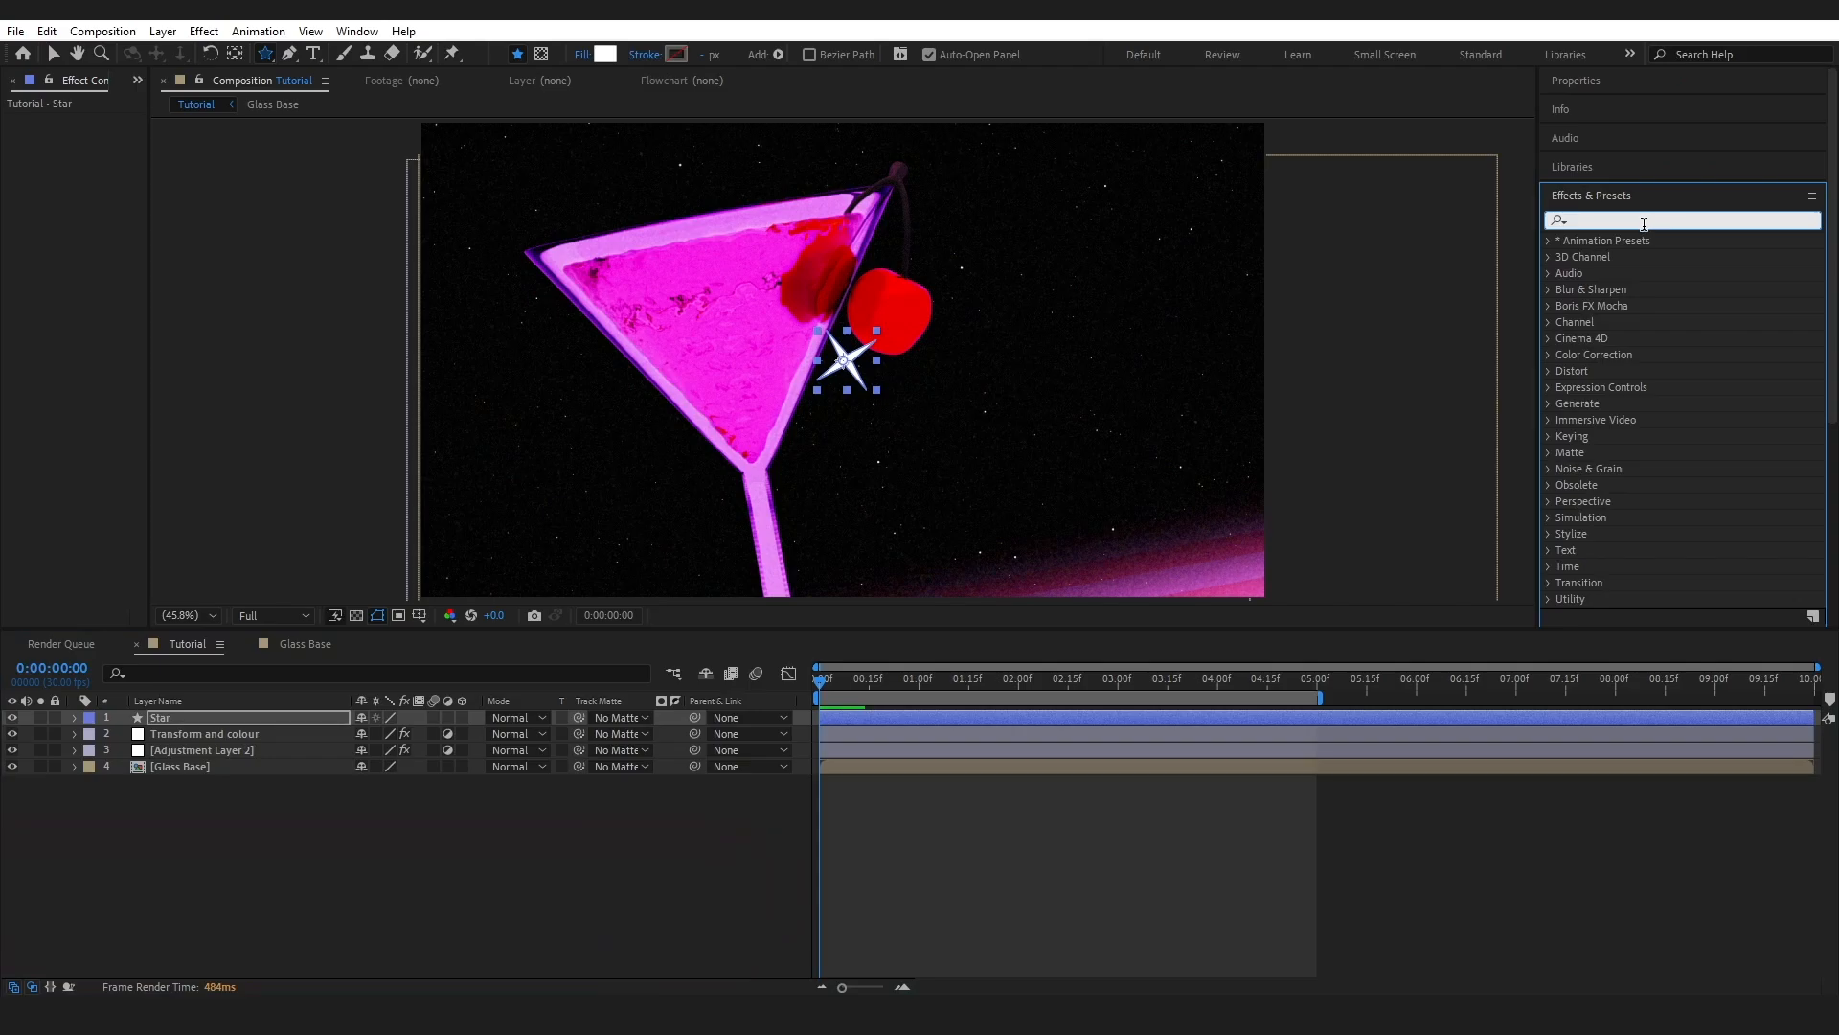
text(glow)
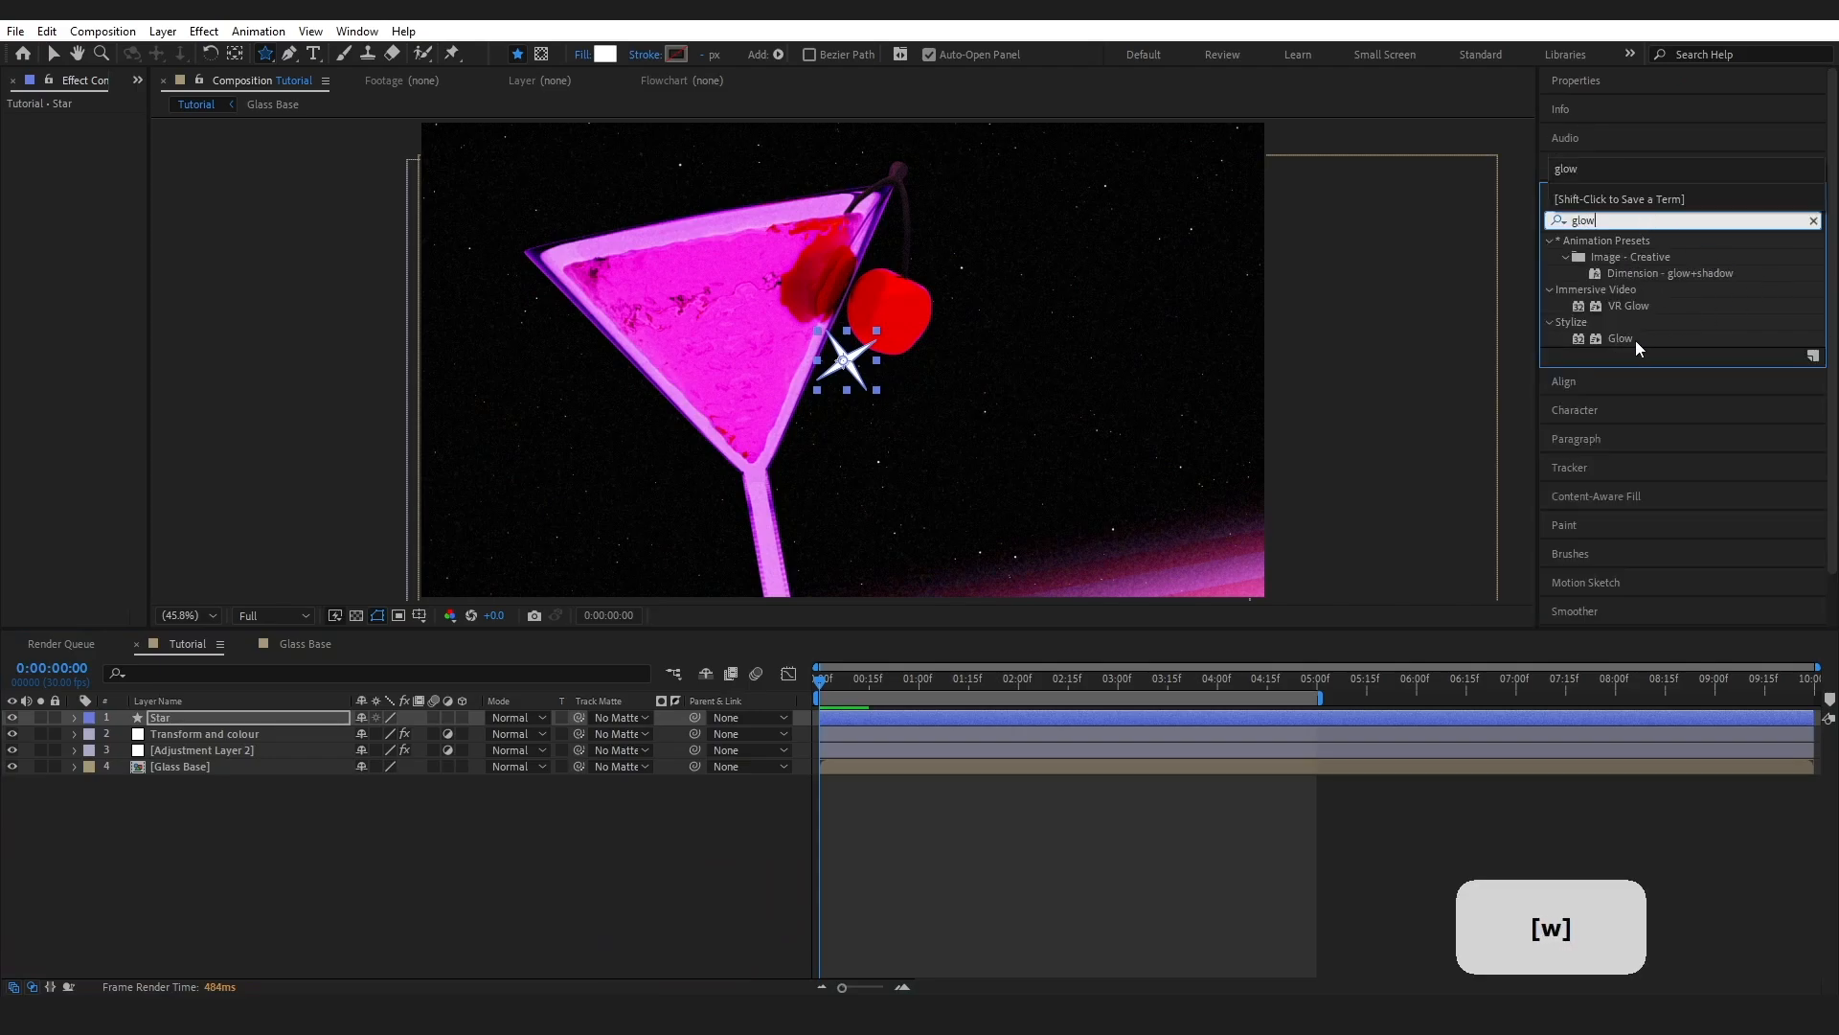
drag(1635, 341, 271, 721)
- Set the Glow Threshold to 100% and the Glow Radius to 49
drag(373, 247, 404, 224)
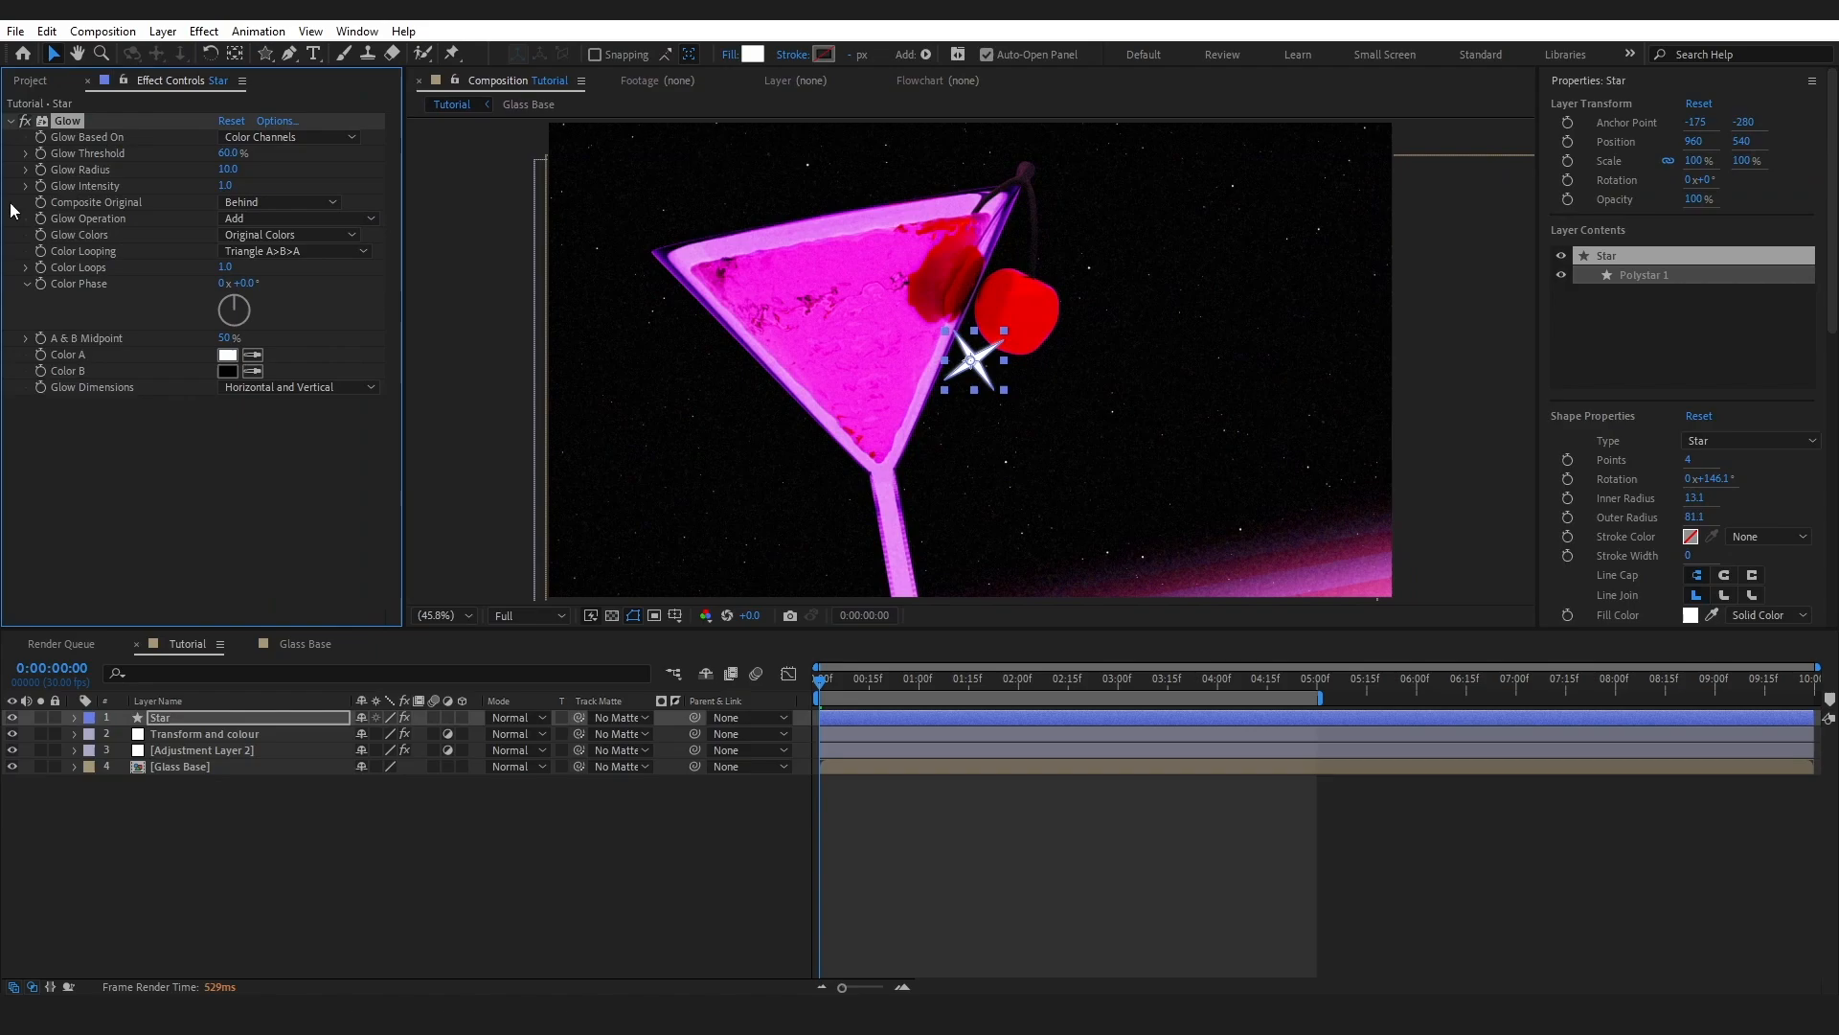
drag(230, 153, 388, 152)
mouse_move(239, 170)
mouse_down()
mouse_move(276, 169)
mouse_move(239, 188)
mouse_up()
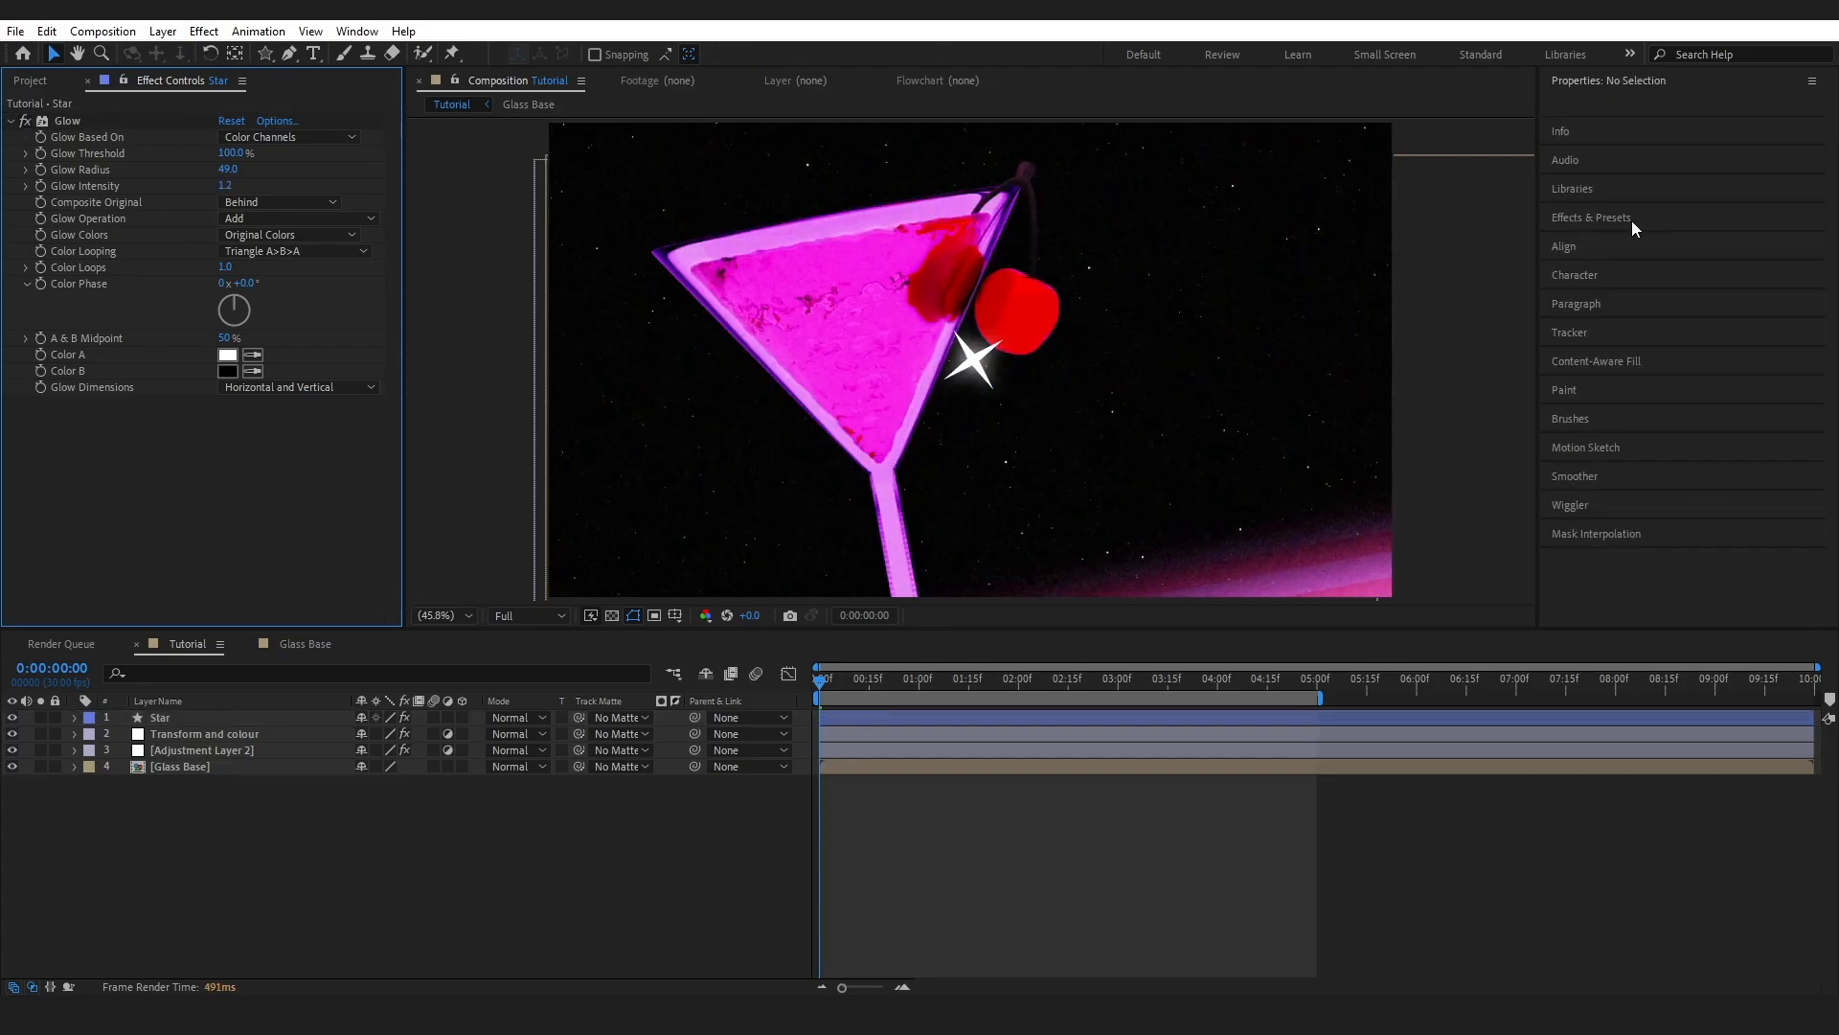
- Search for 'gaus' and apply Gaussian Blur to the Star layer
click(1630, 220)
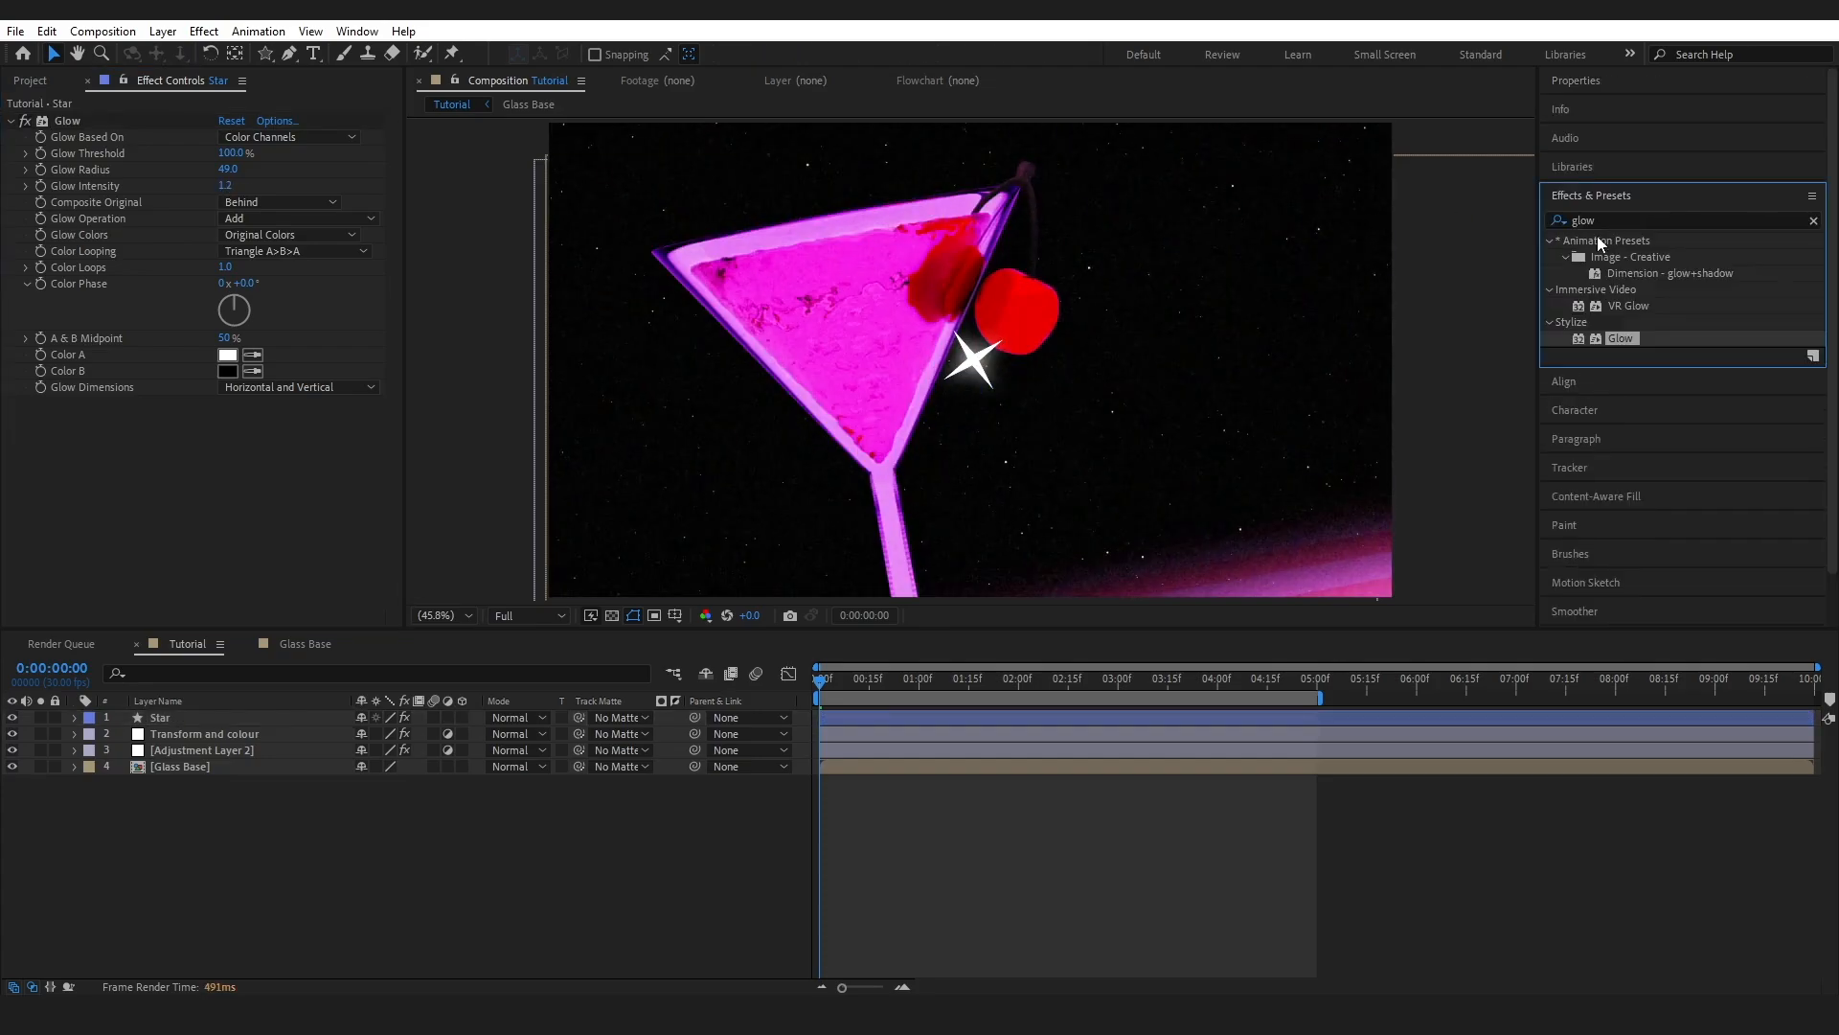
click(1629, 220)
text(gaus)
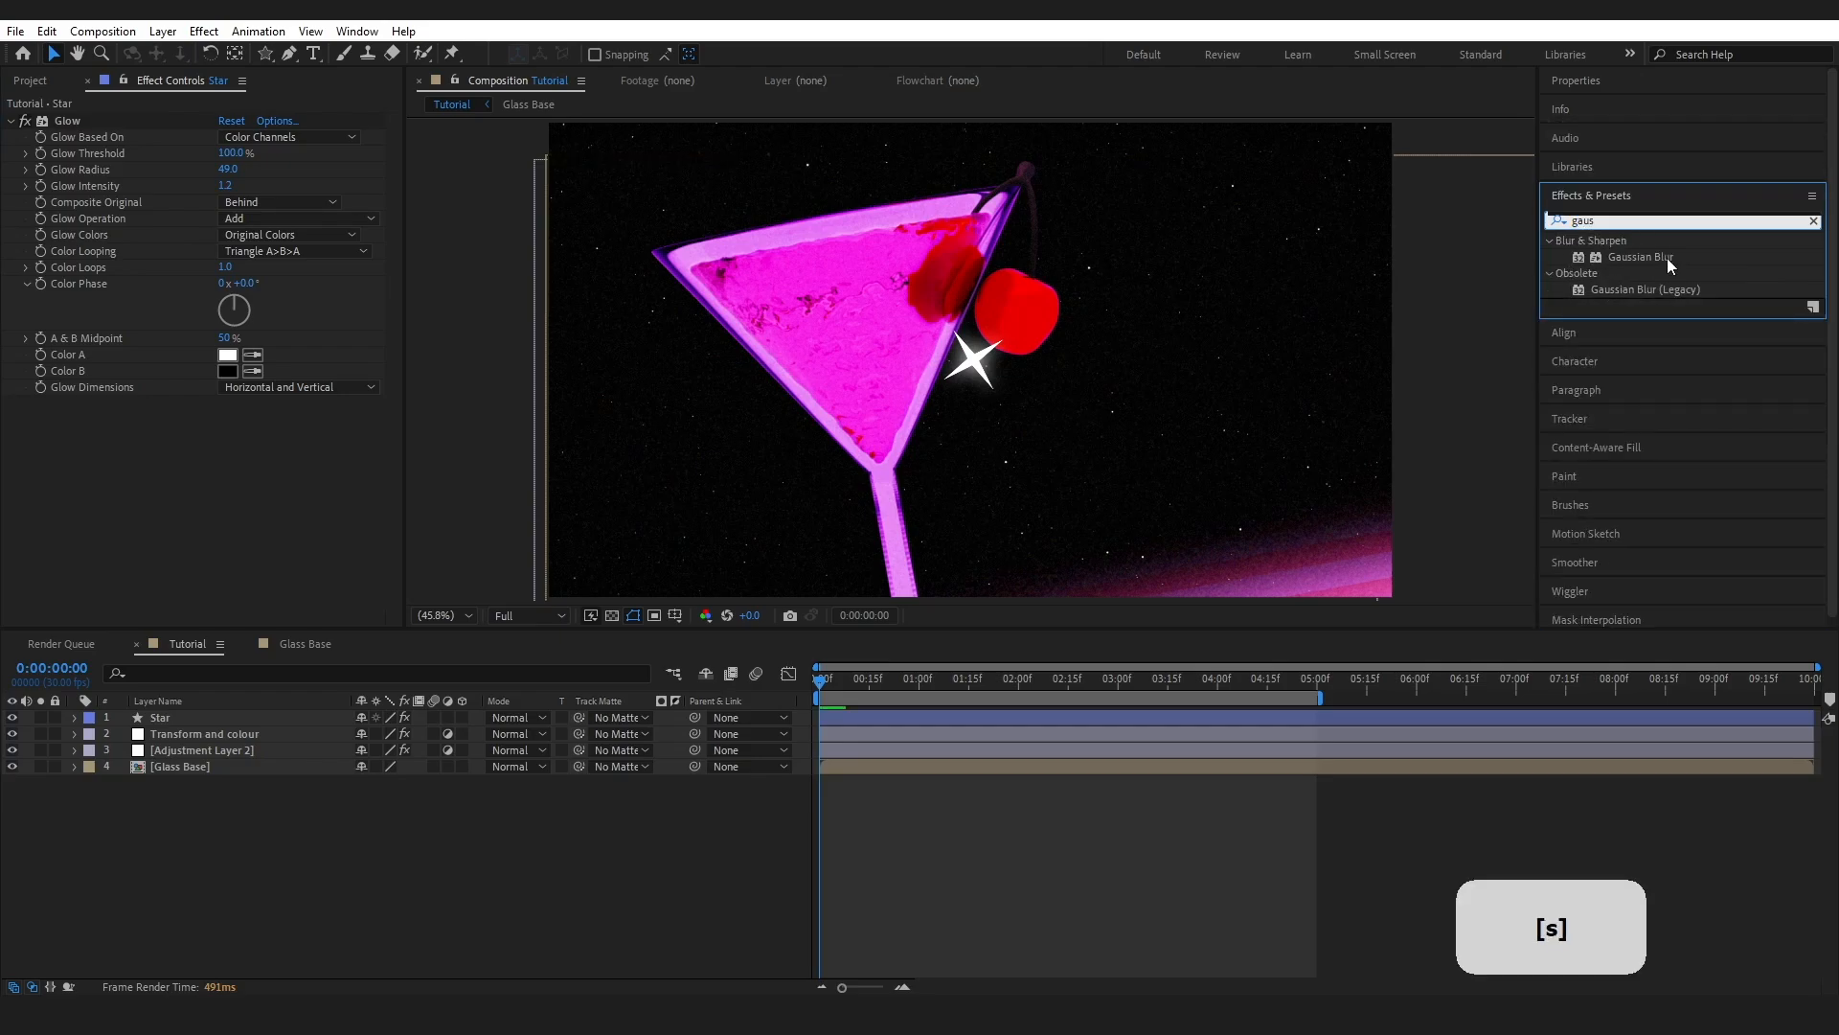
drag(1666, 257, 242, 519)
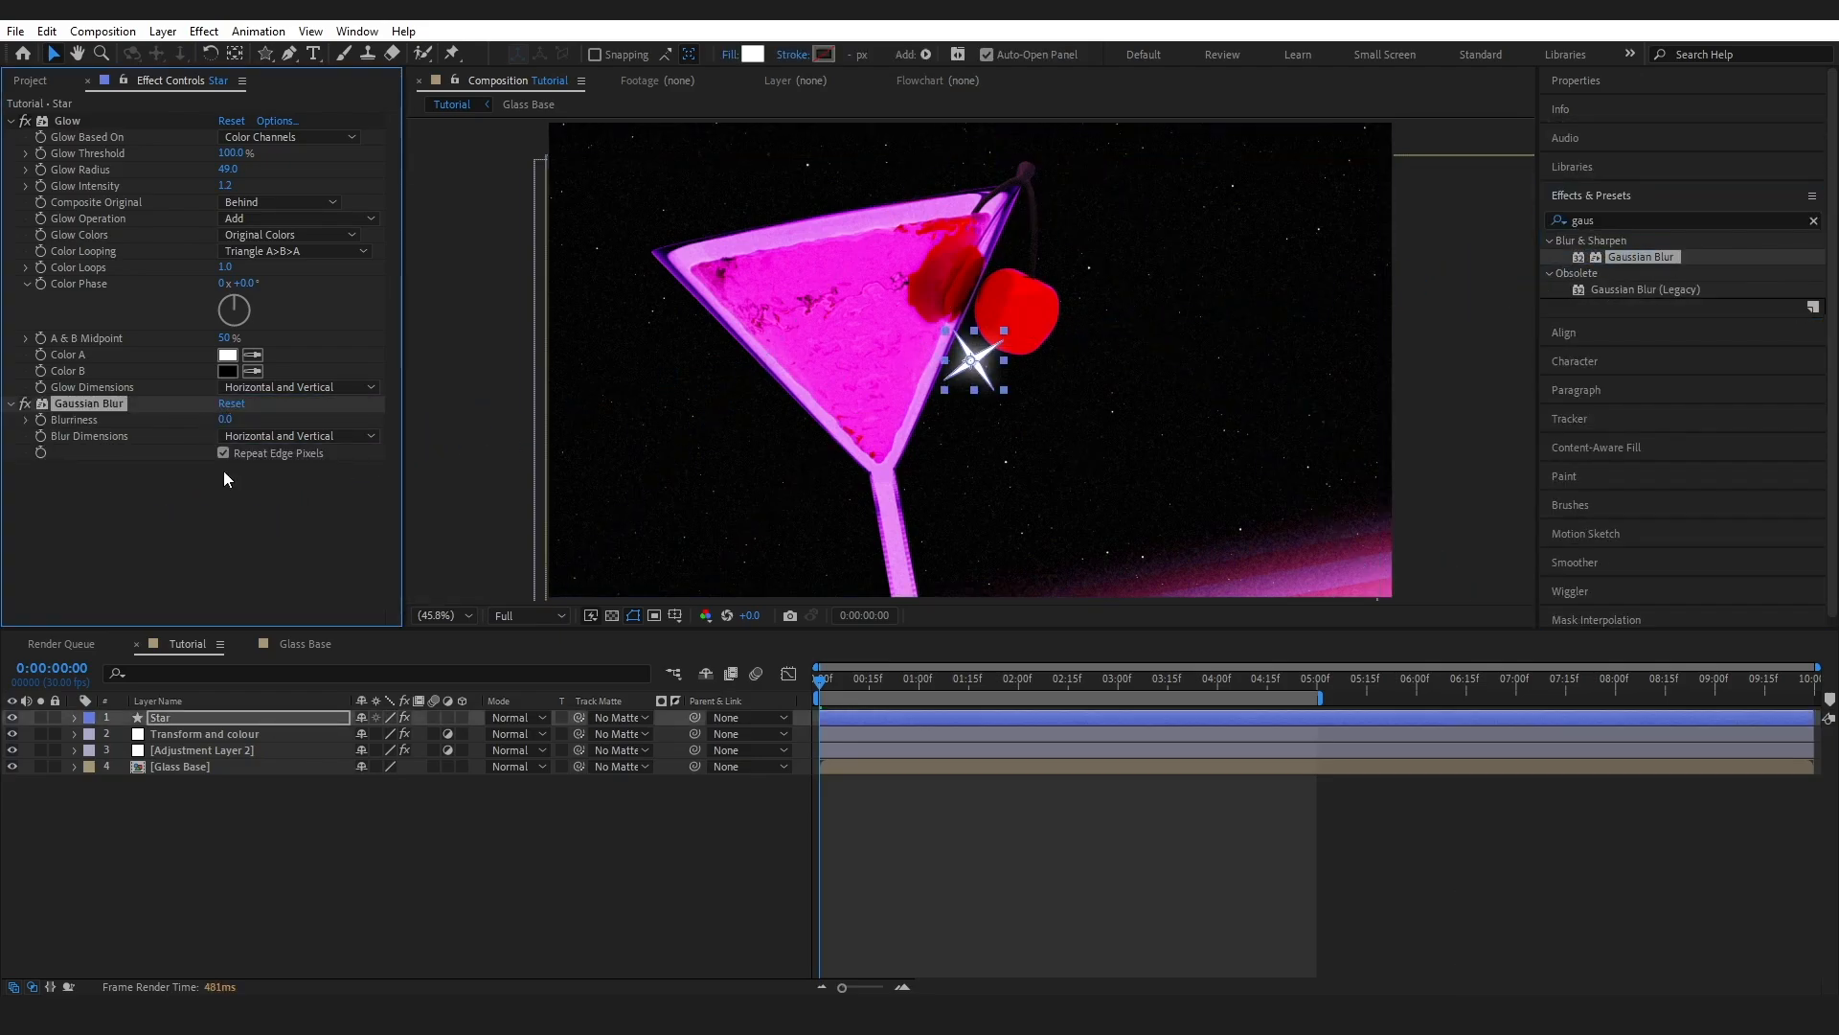
- Duplicate Star as Star 2 and place Star 2 below the original
click(161, 723)
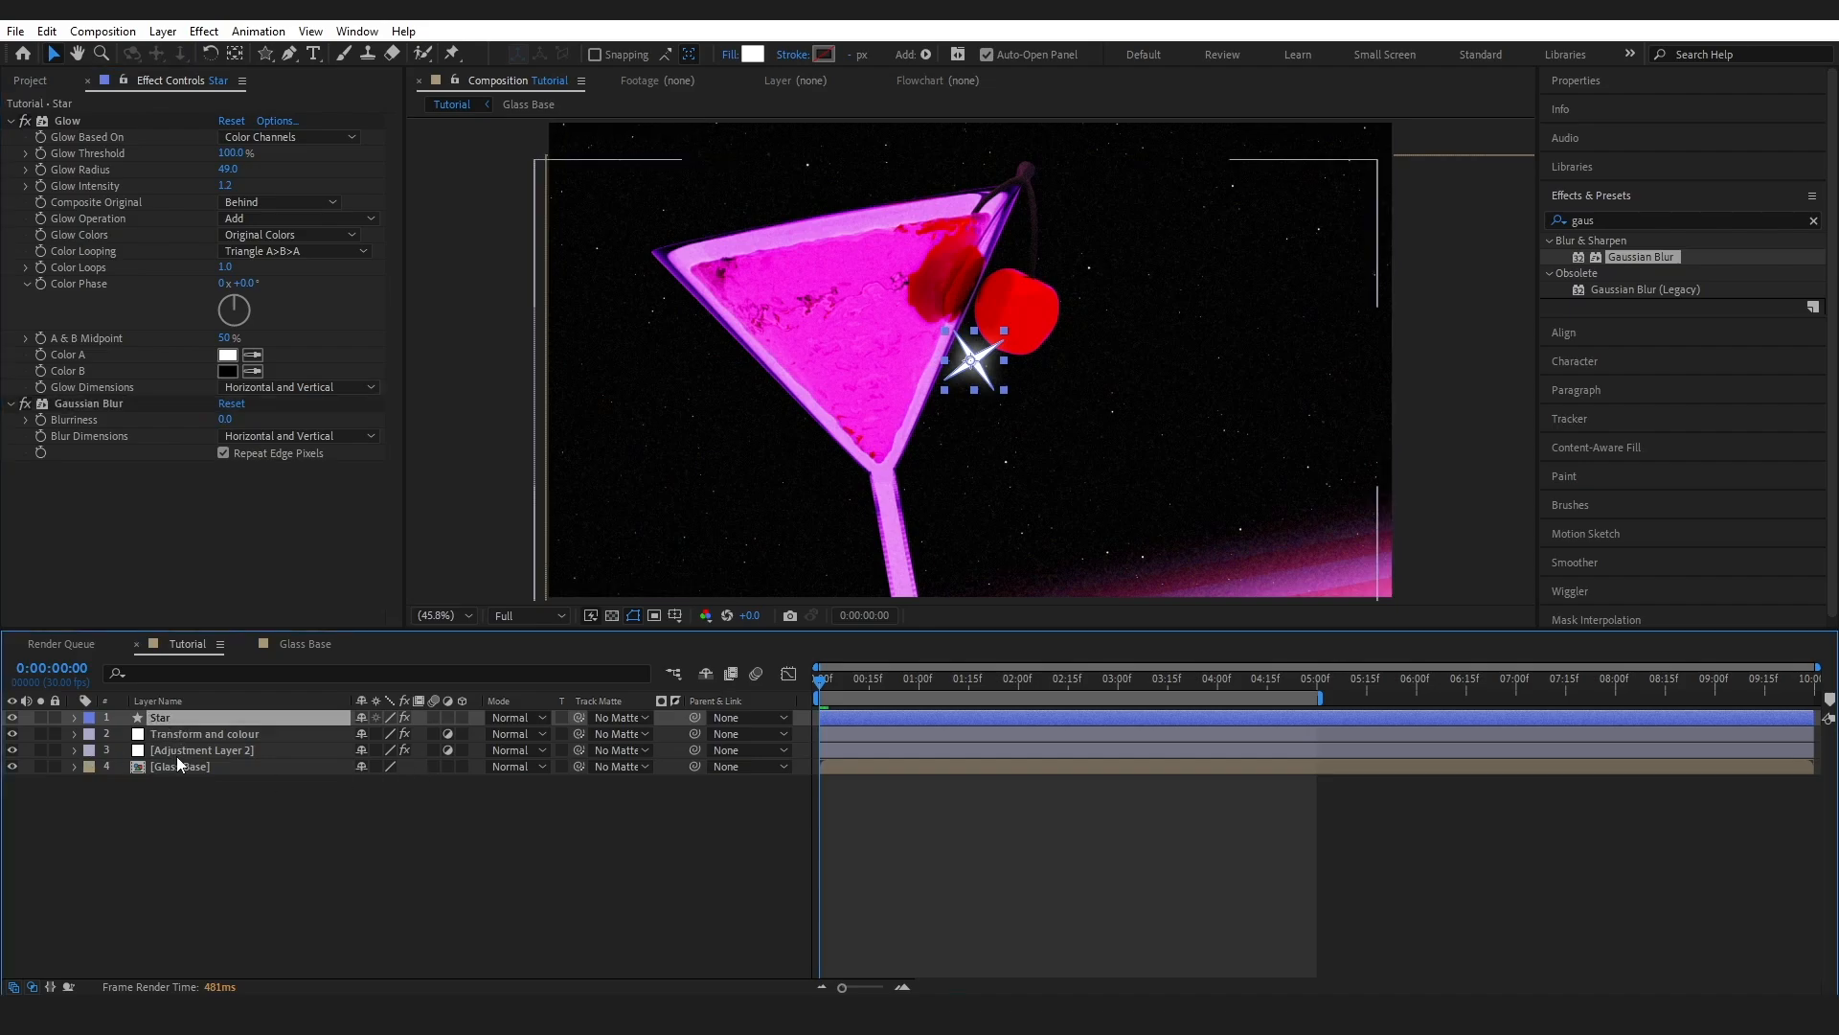
key(ctrl+d)
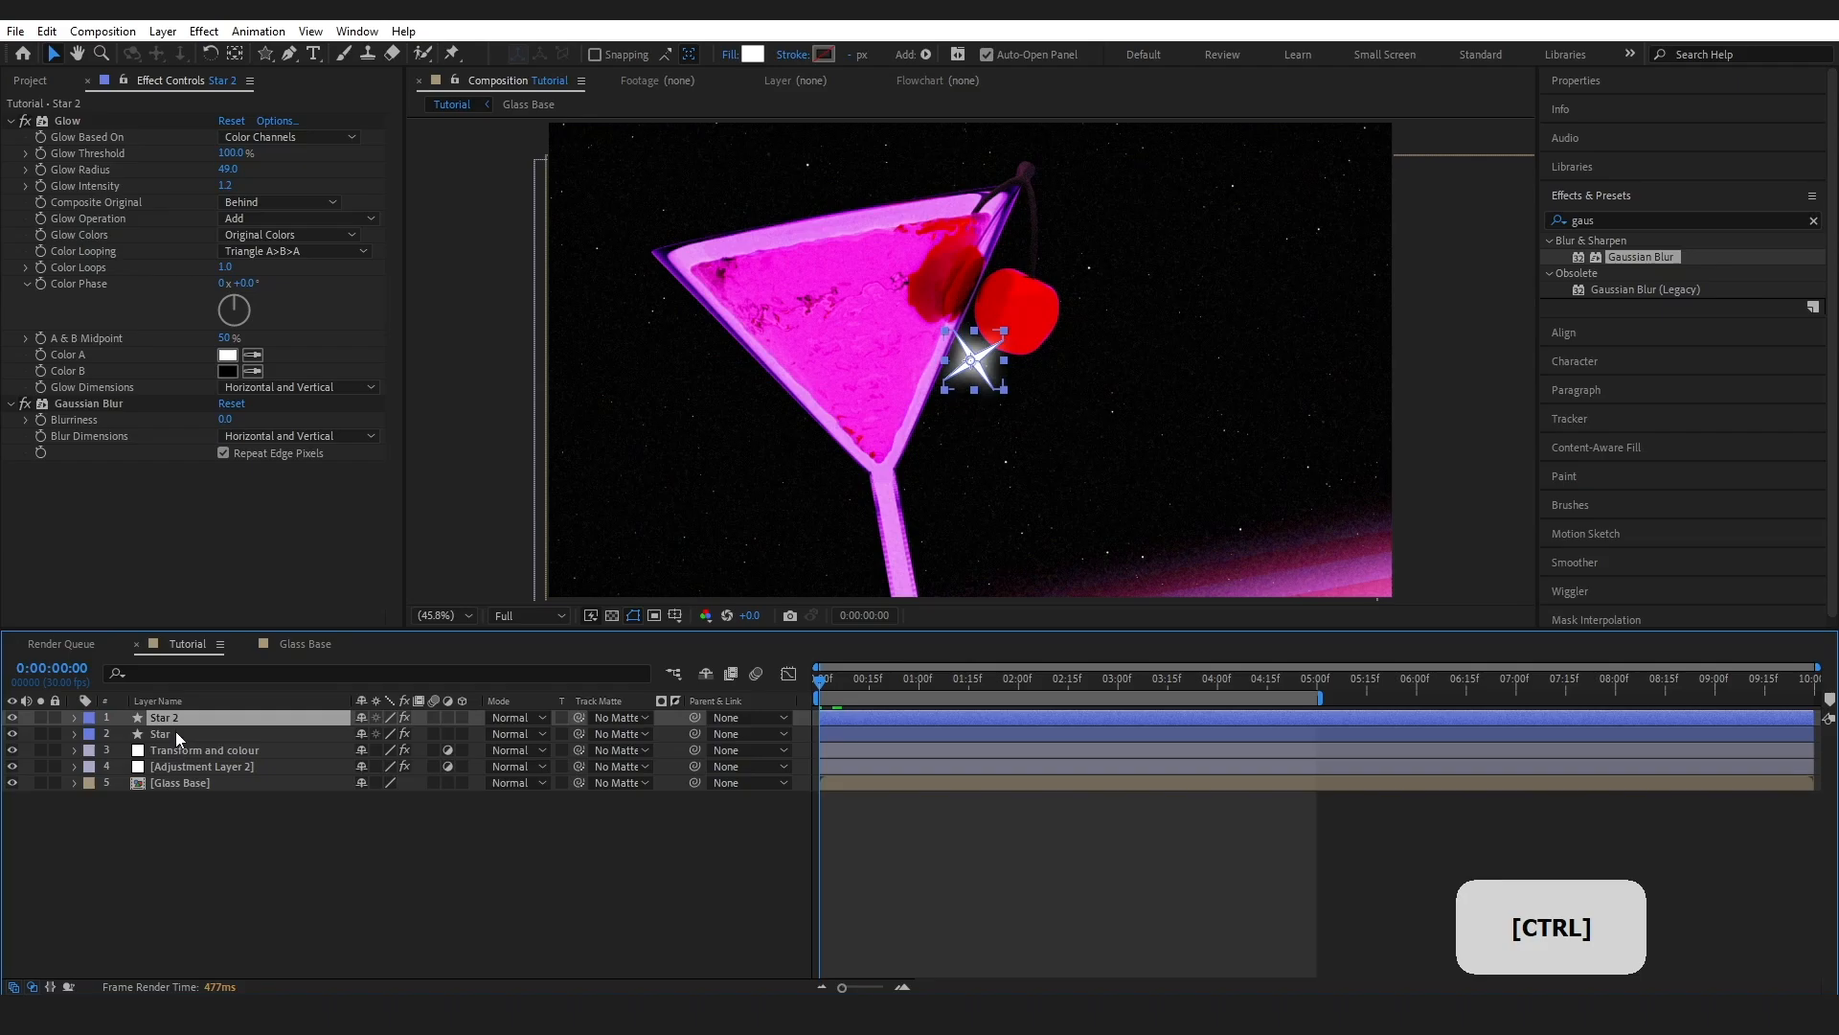
drag(173, 716, 174, 739)
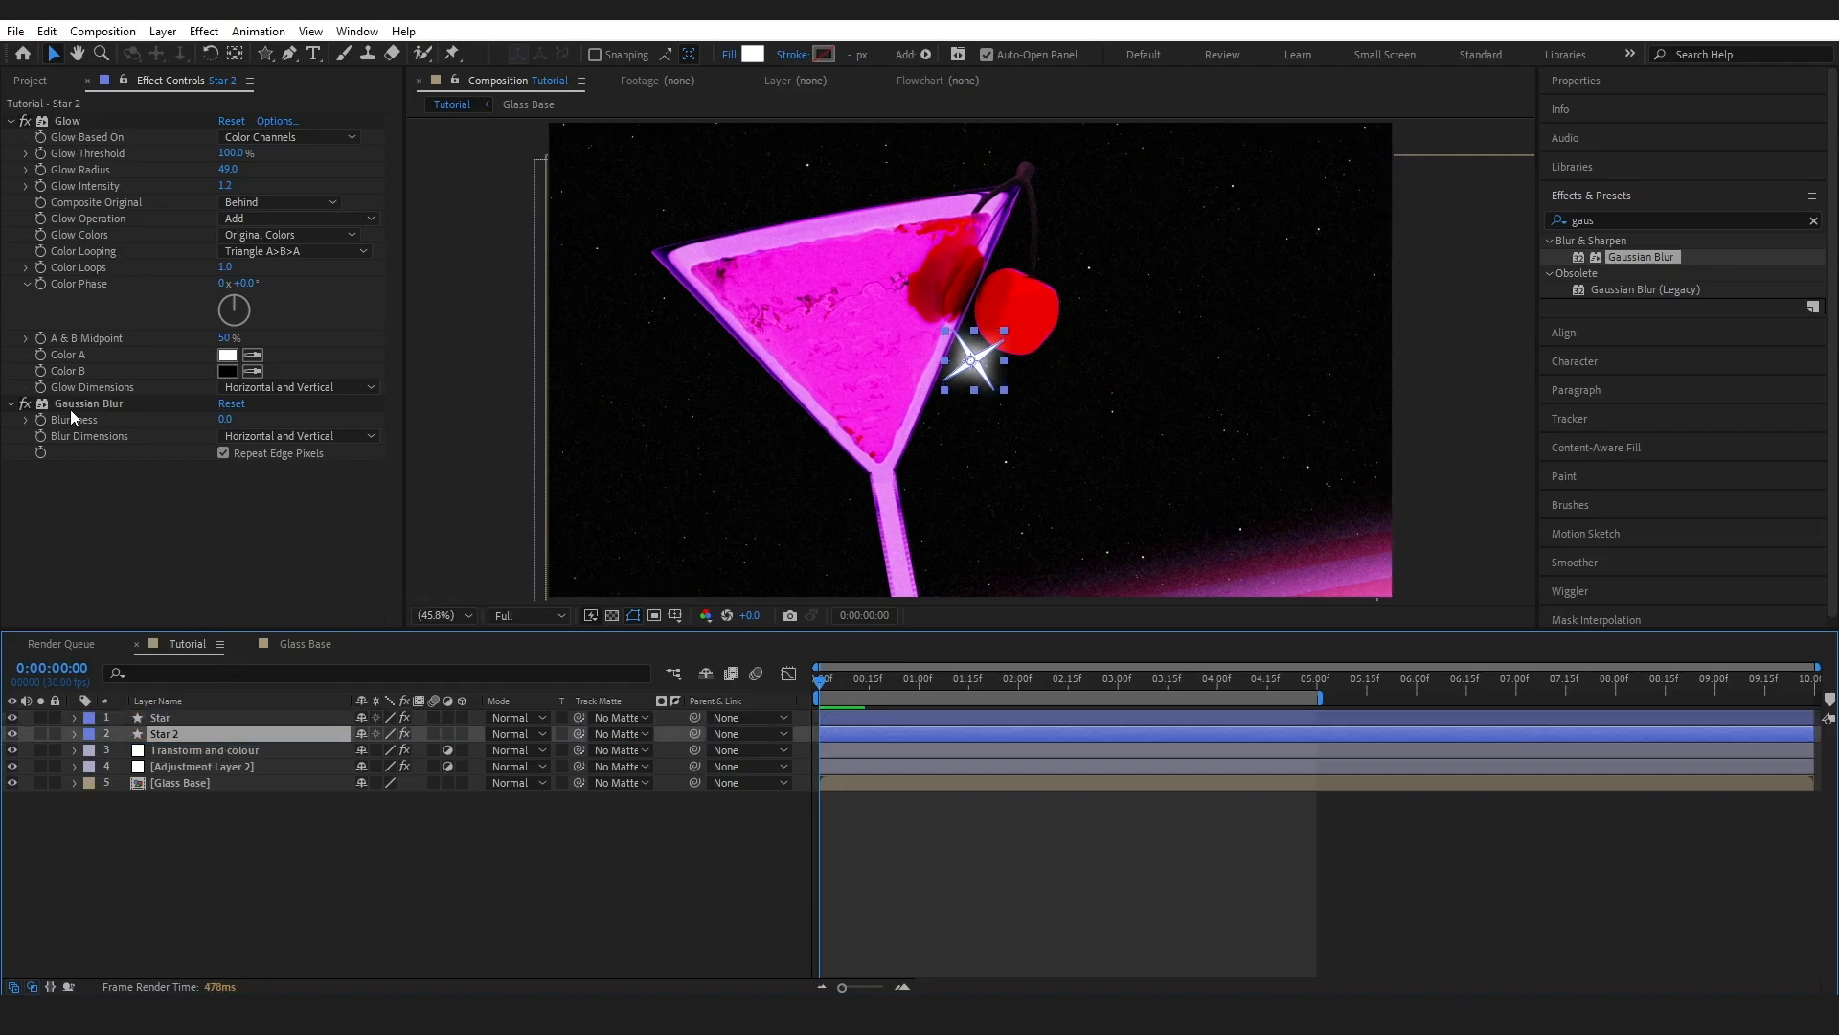
click(171, 721)
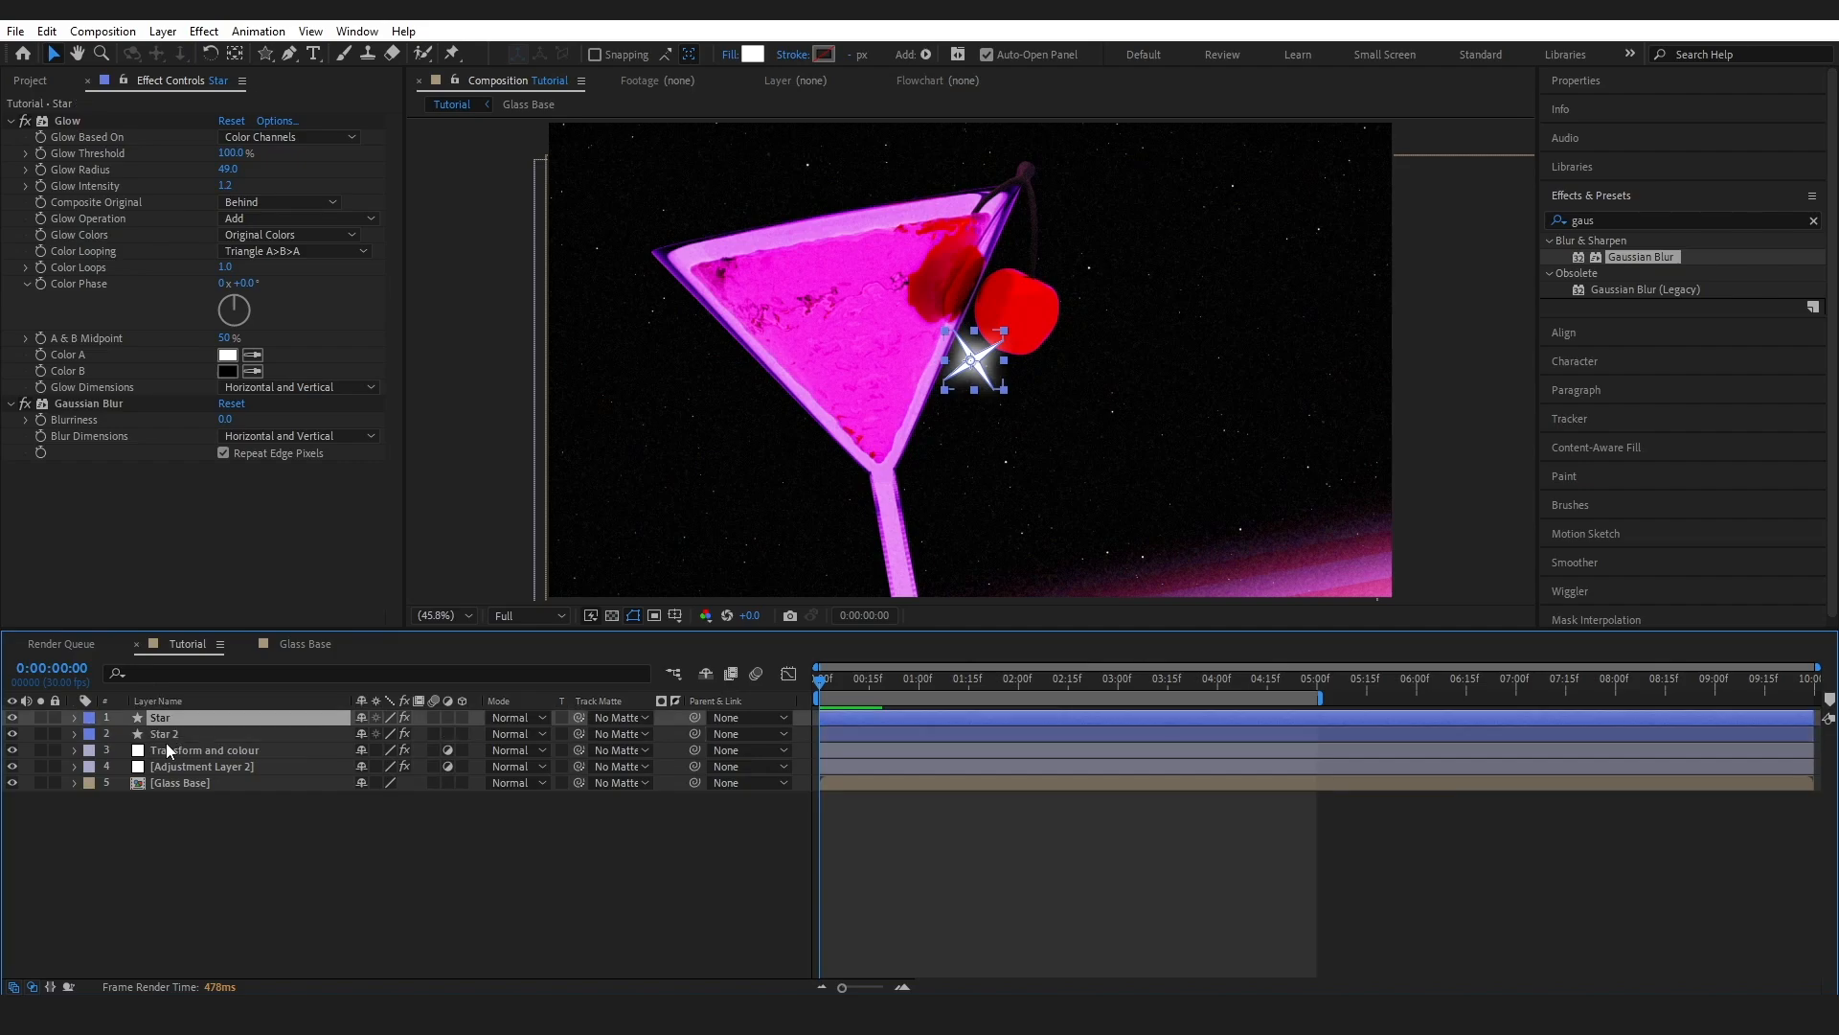
click(175, 738)
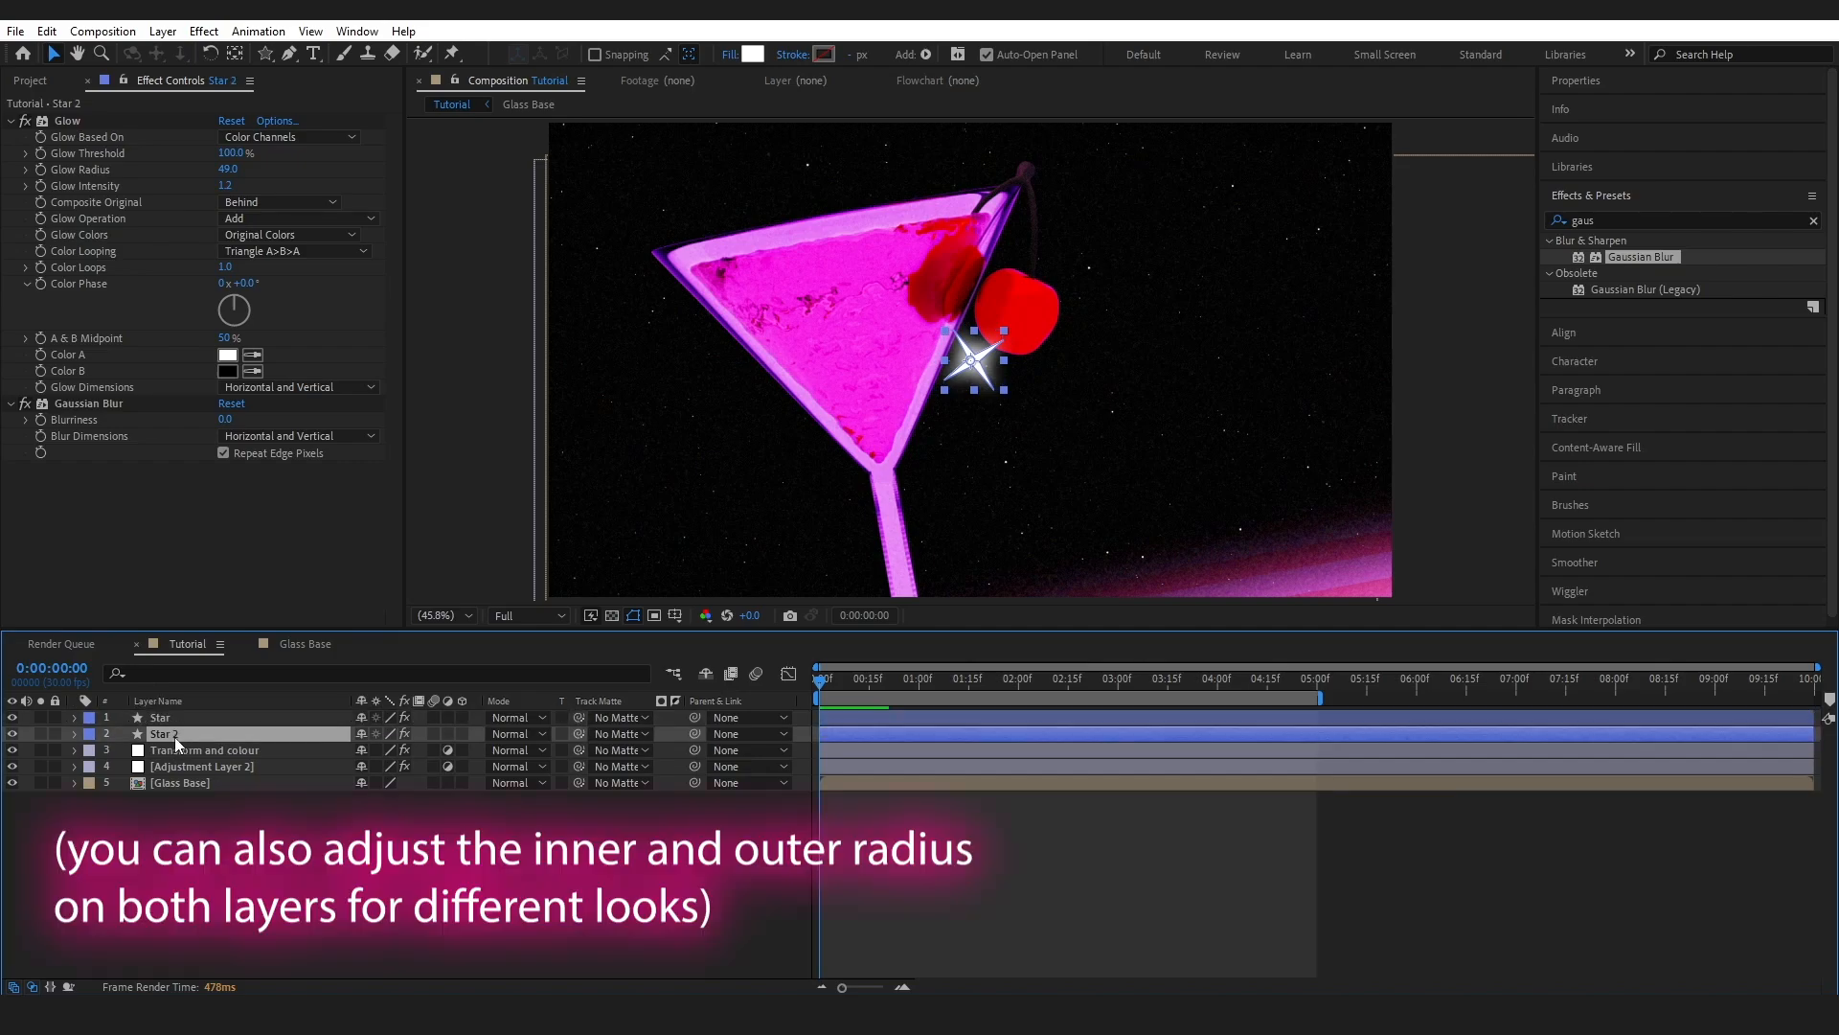
- Set Star 2's Blurriness to 35 and Star's Blurriness to 1.5
click(228, 420)
text(35)
key(Return)
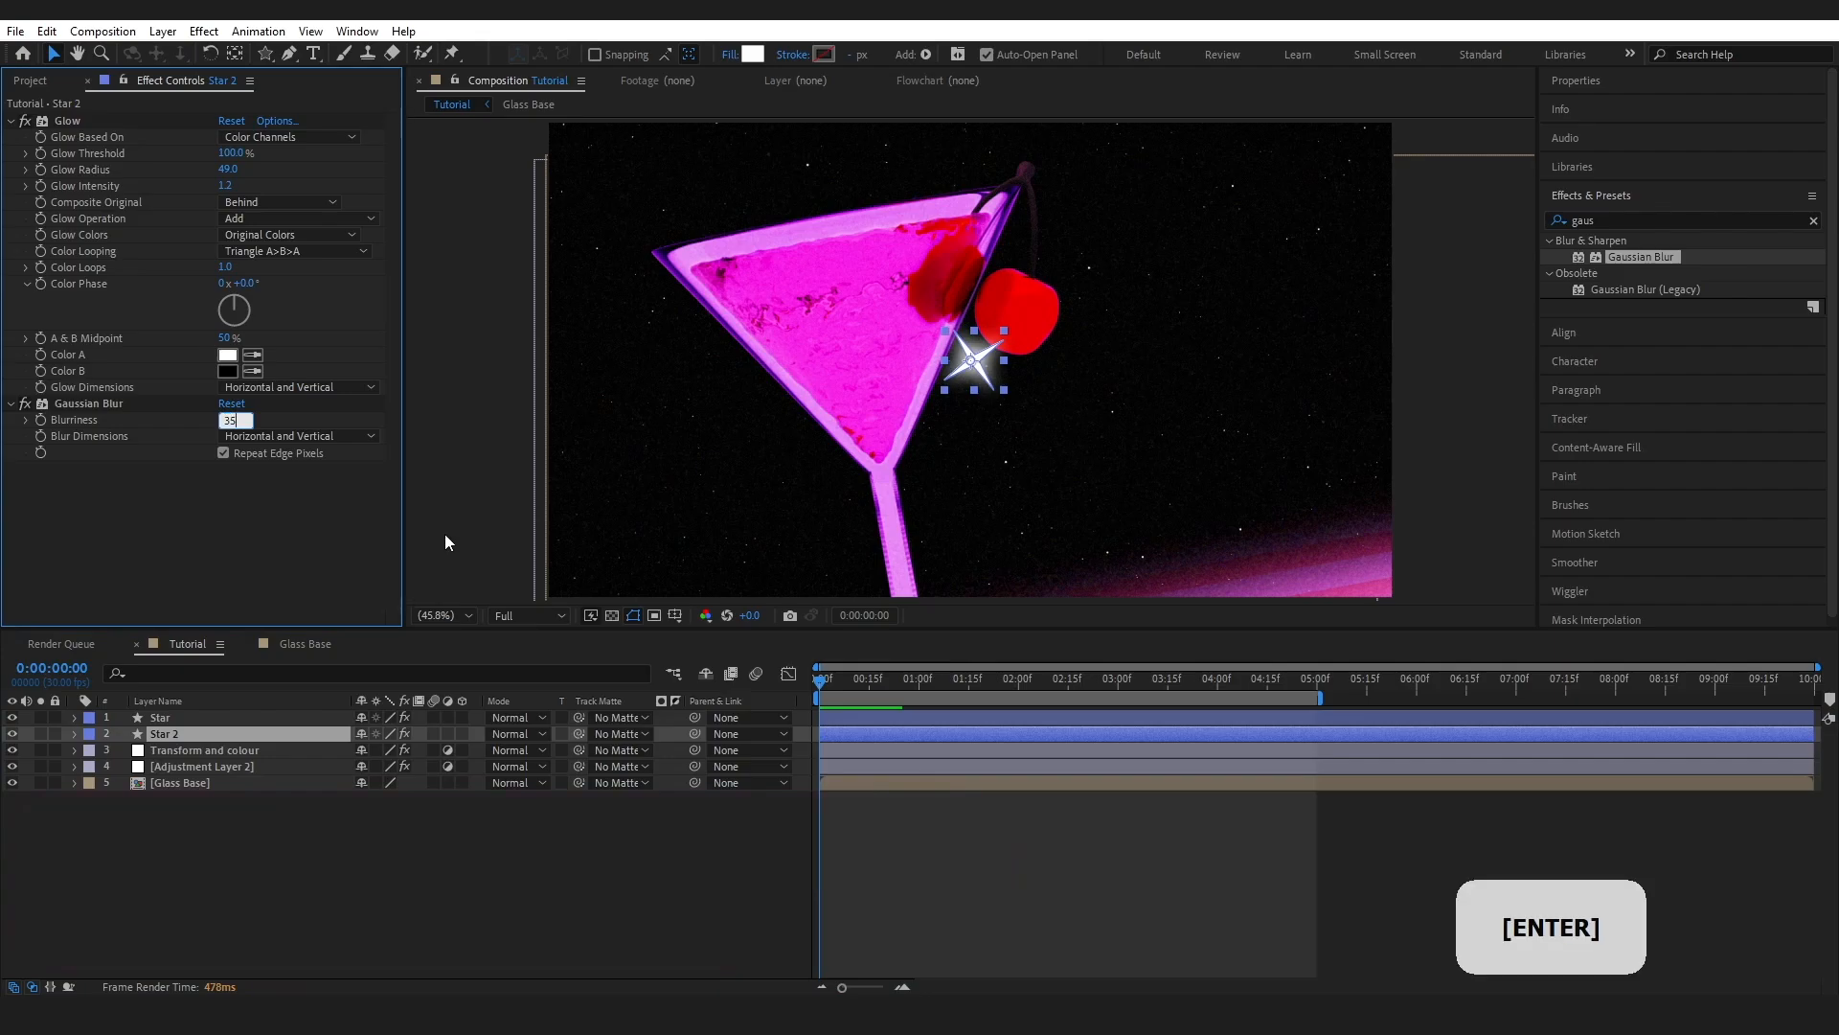
key(ctrl+Up)
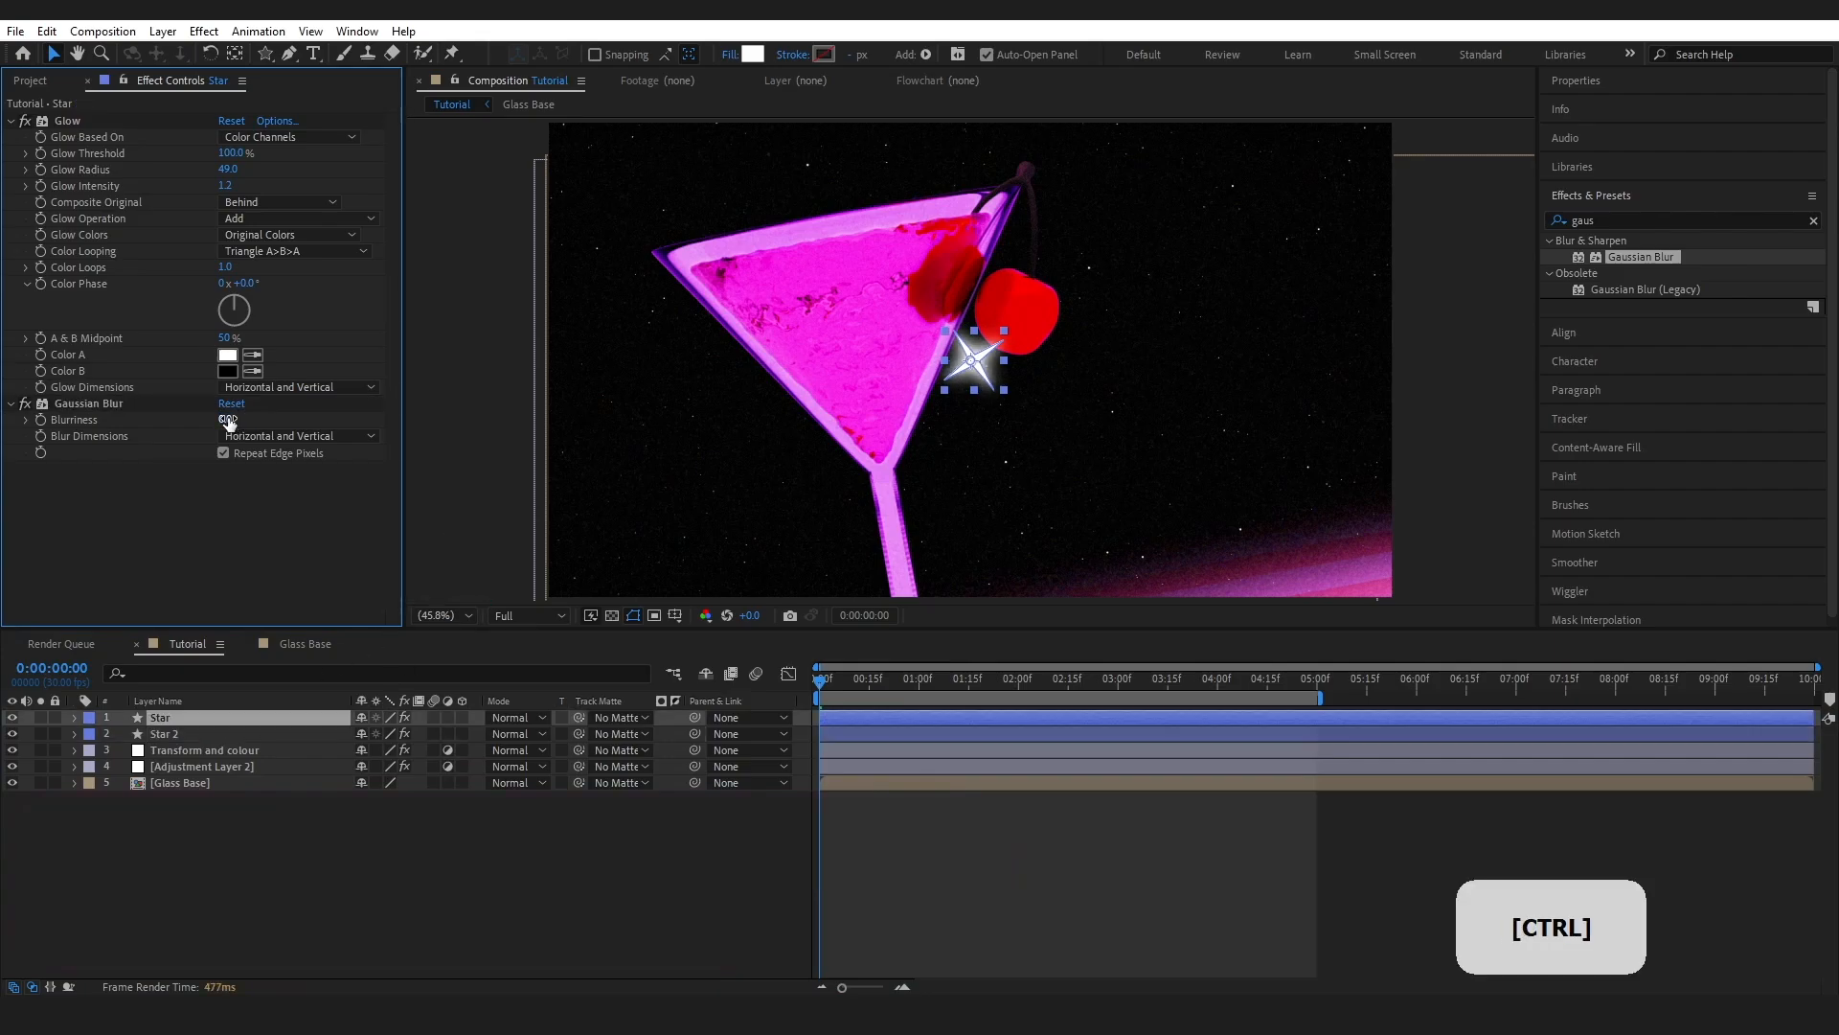
drag(227, 420, 243, 417)
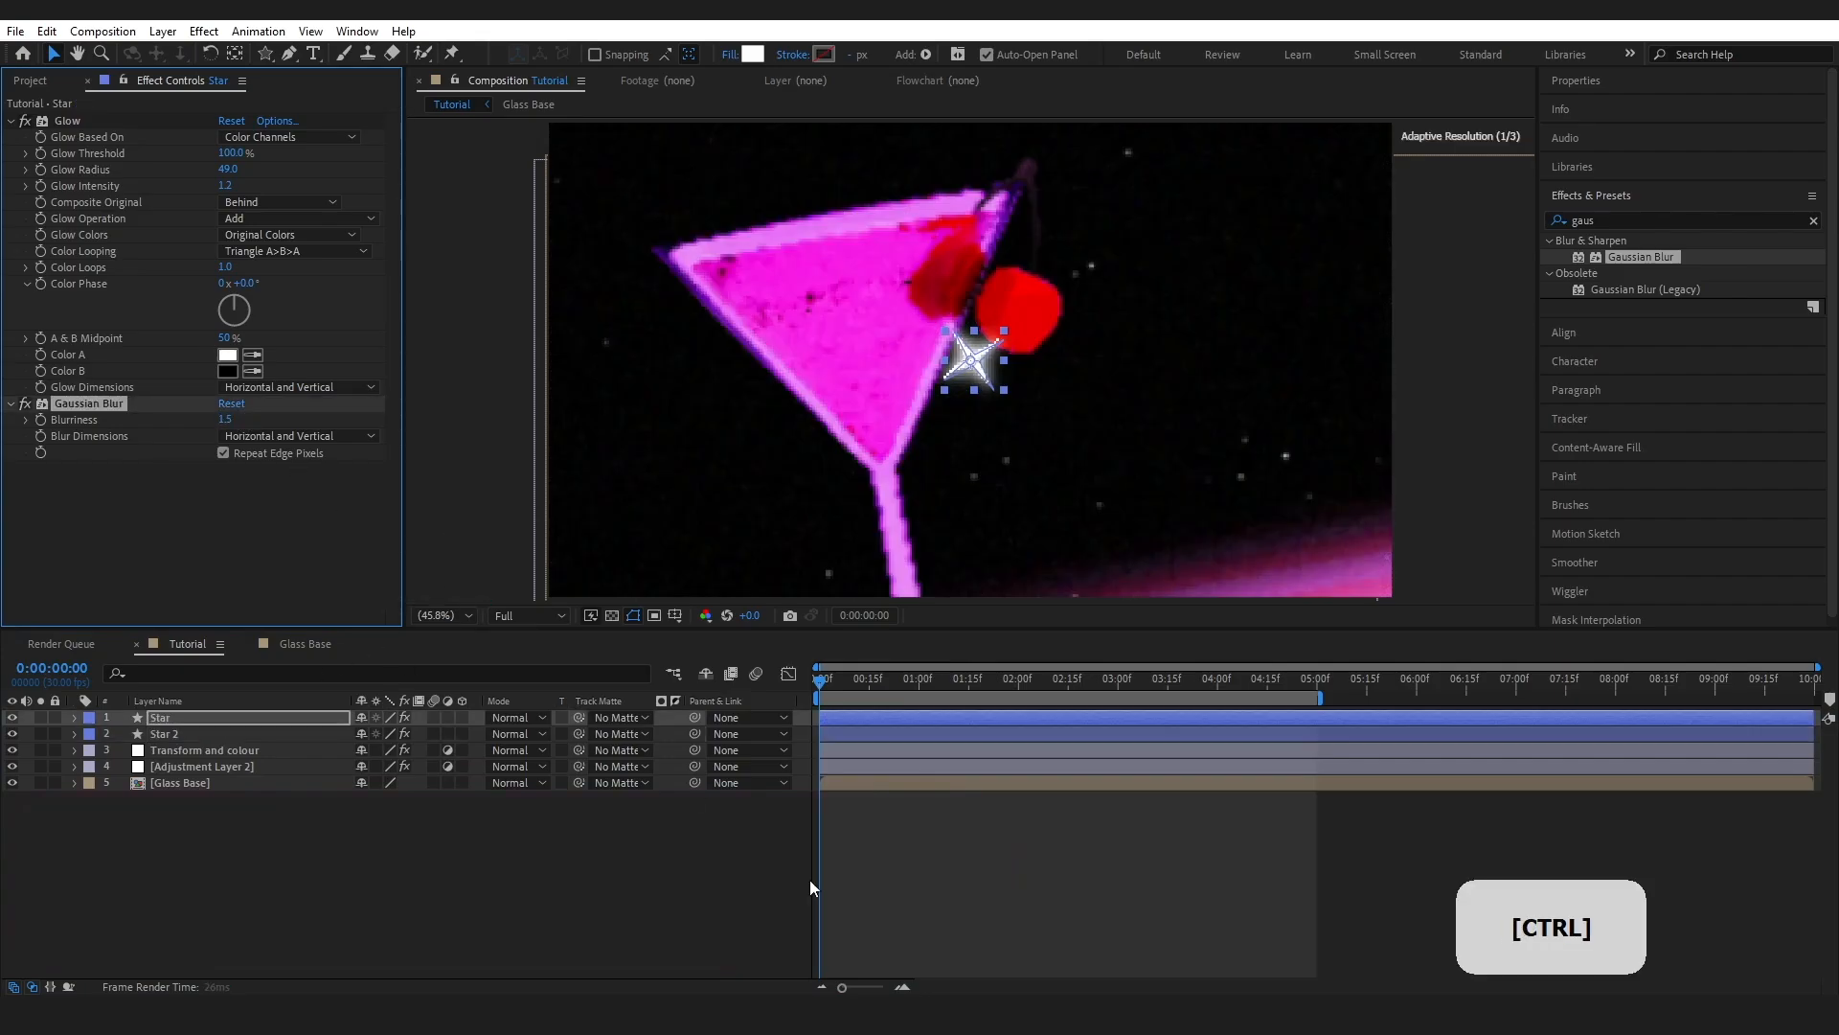
click(691, 883)
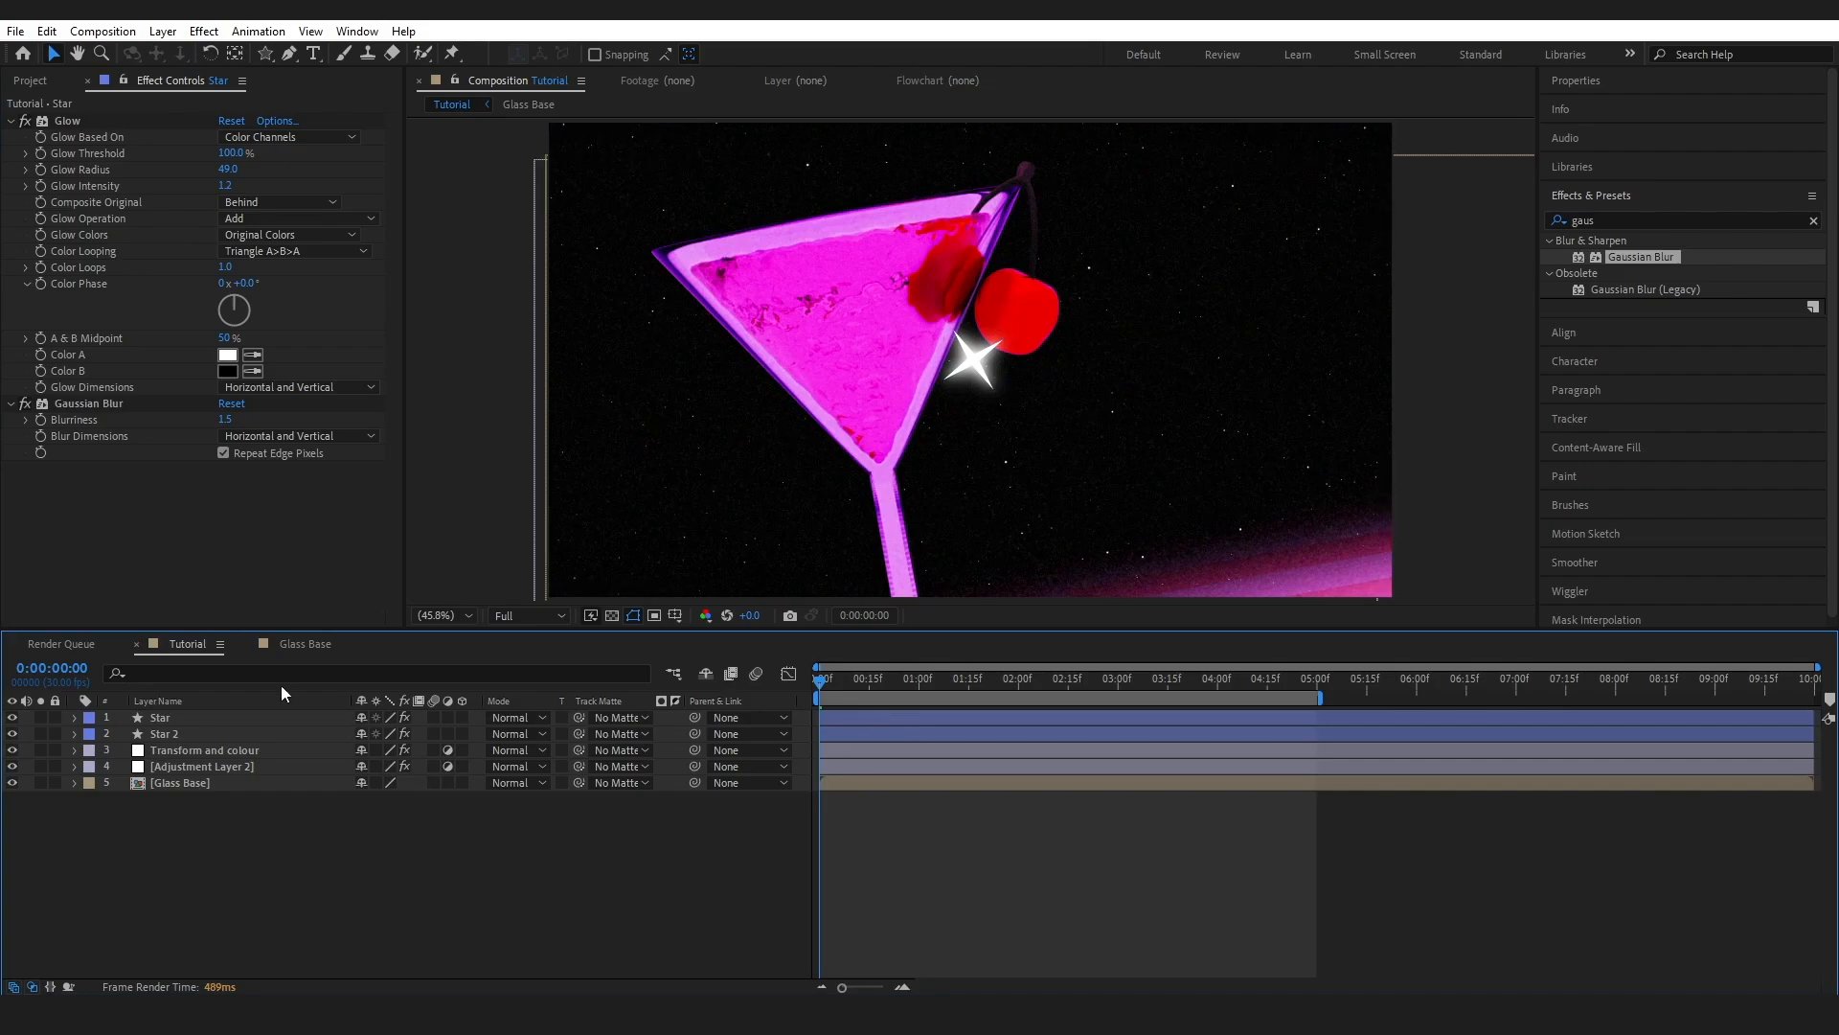
- Search the effects browser for 'blur' and scroll through the Blur & Sharpen results
click(1812, 222)
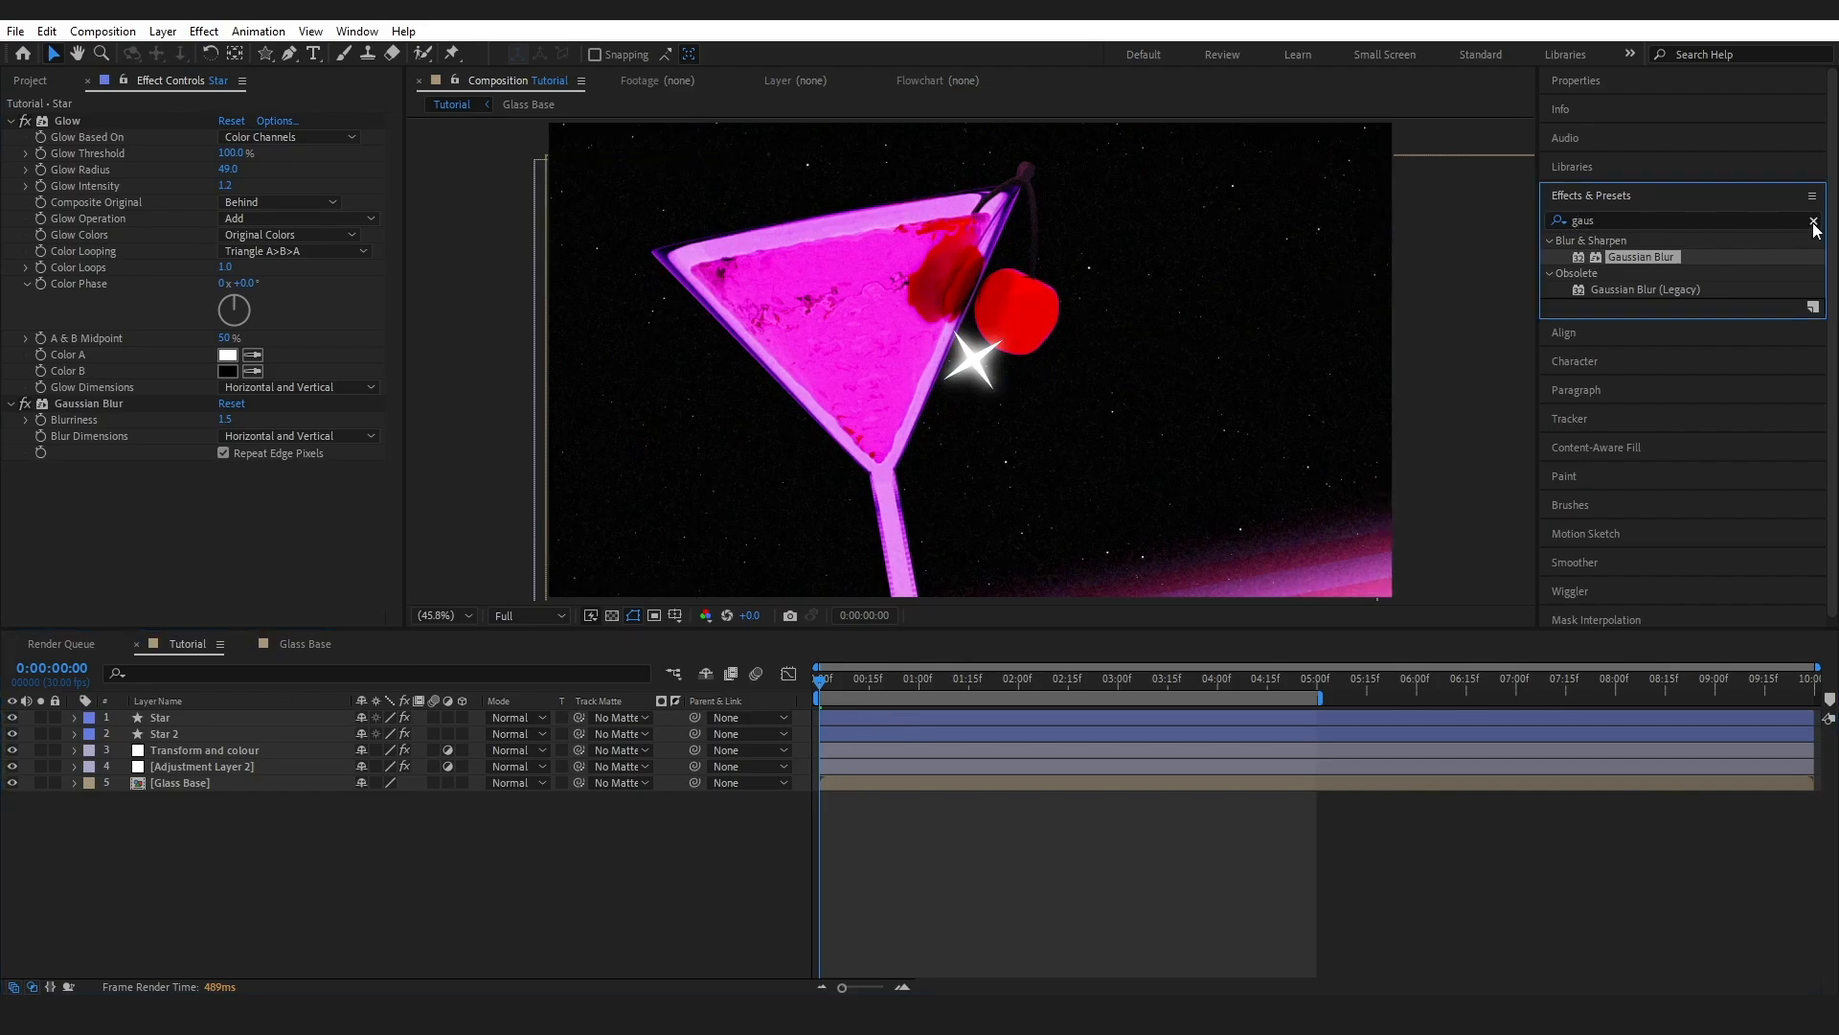
text(blur)
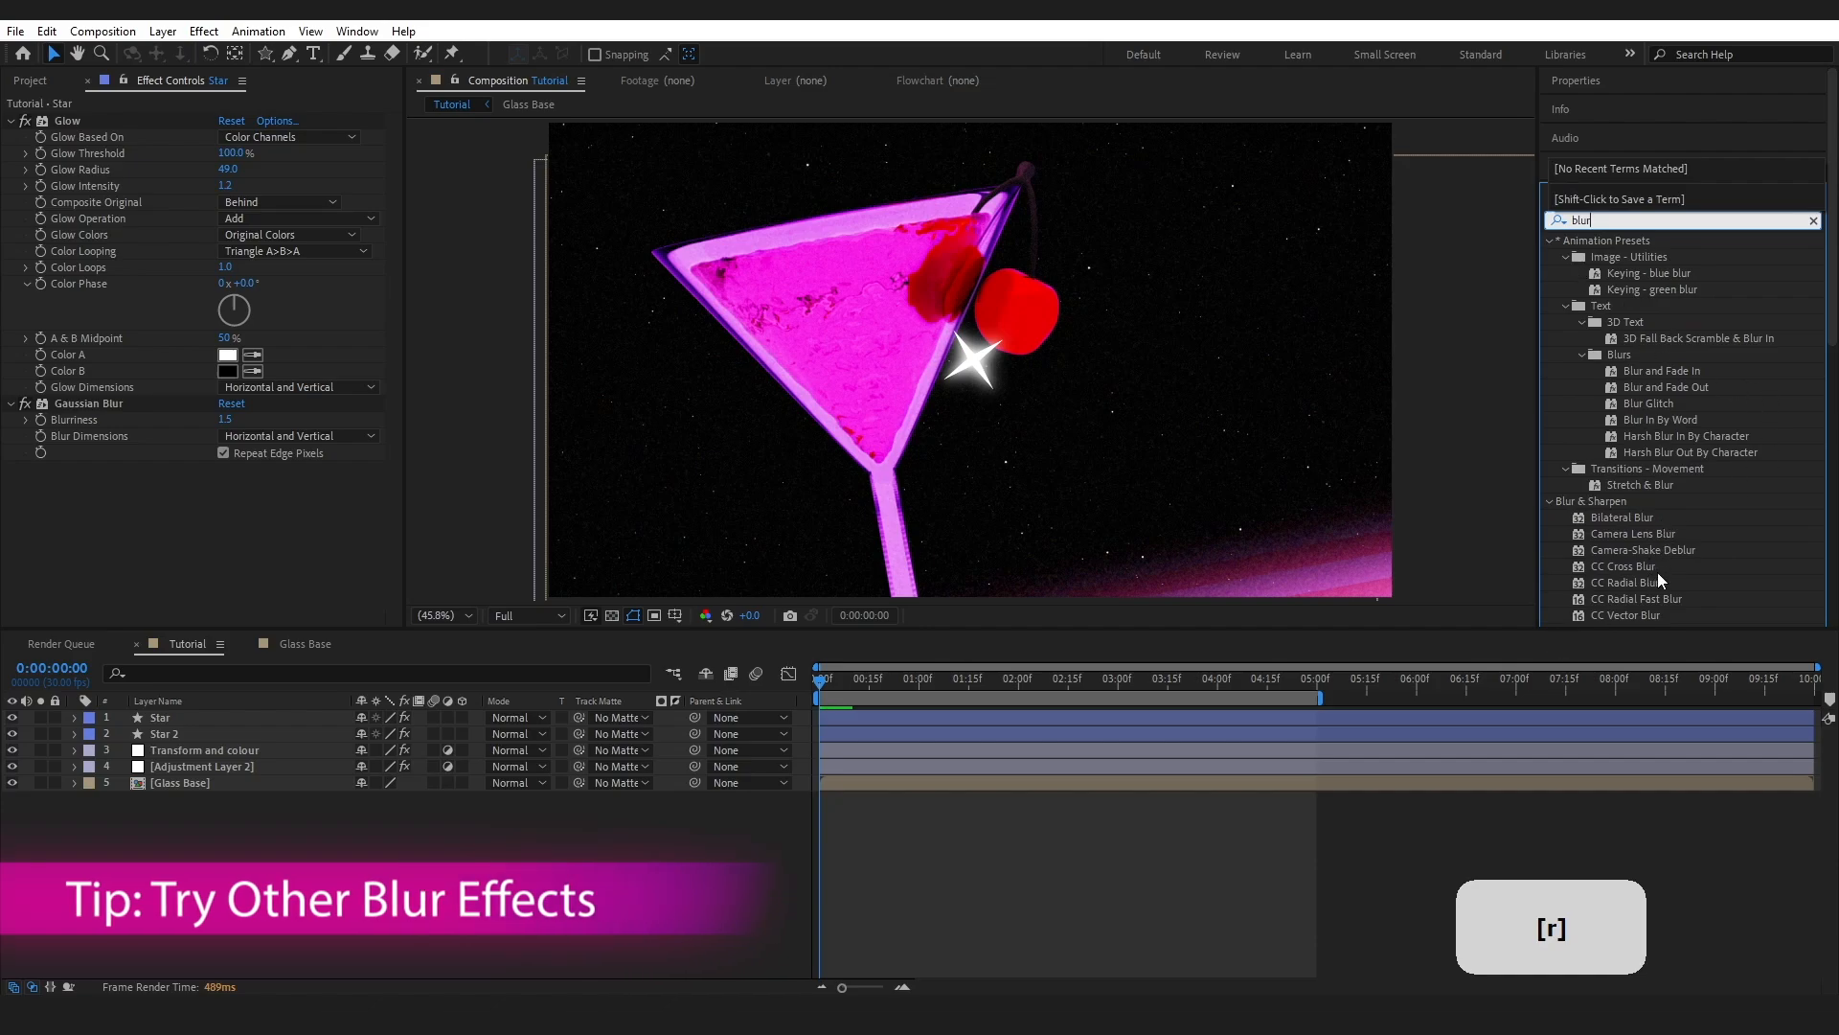
scroll(1770, 404, down, 2)
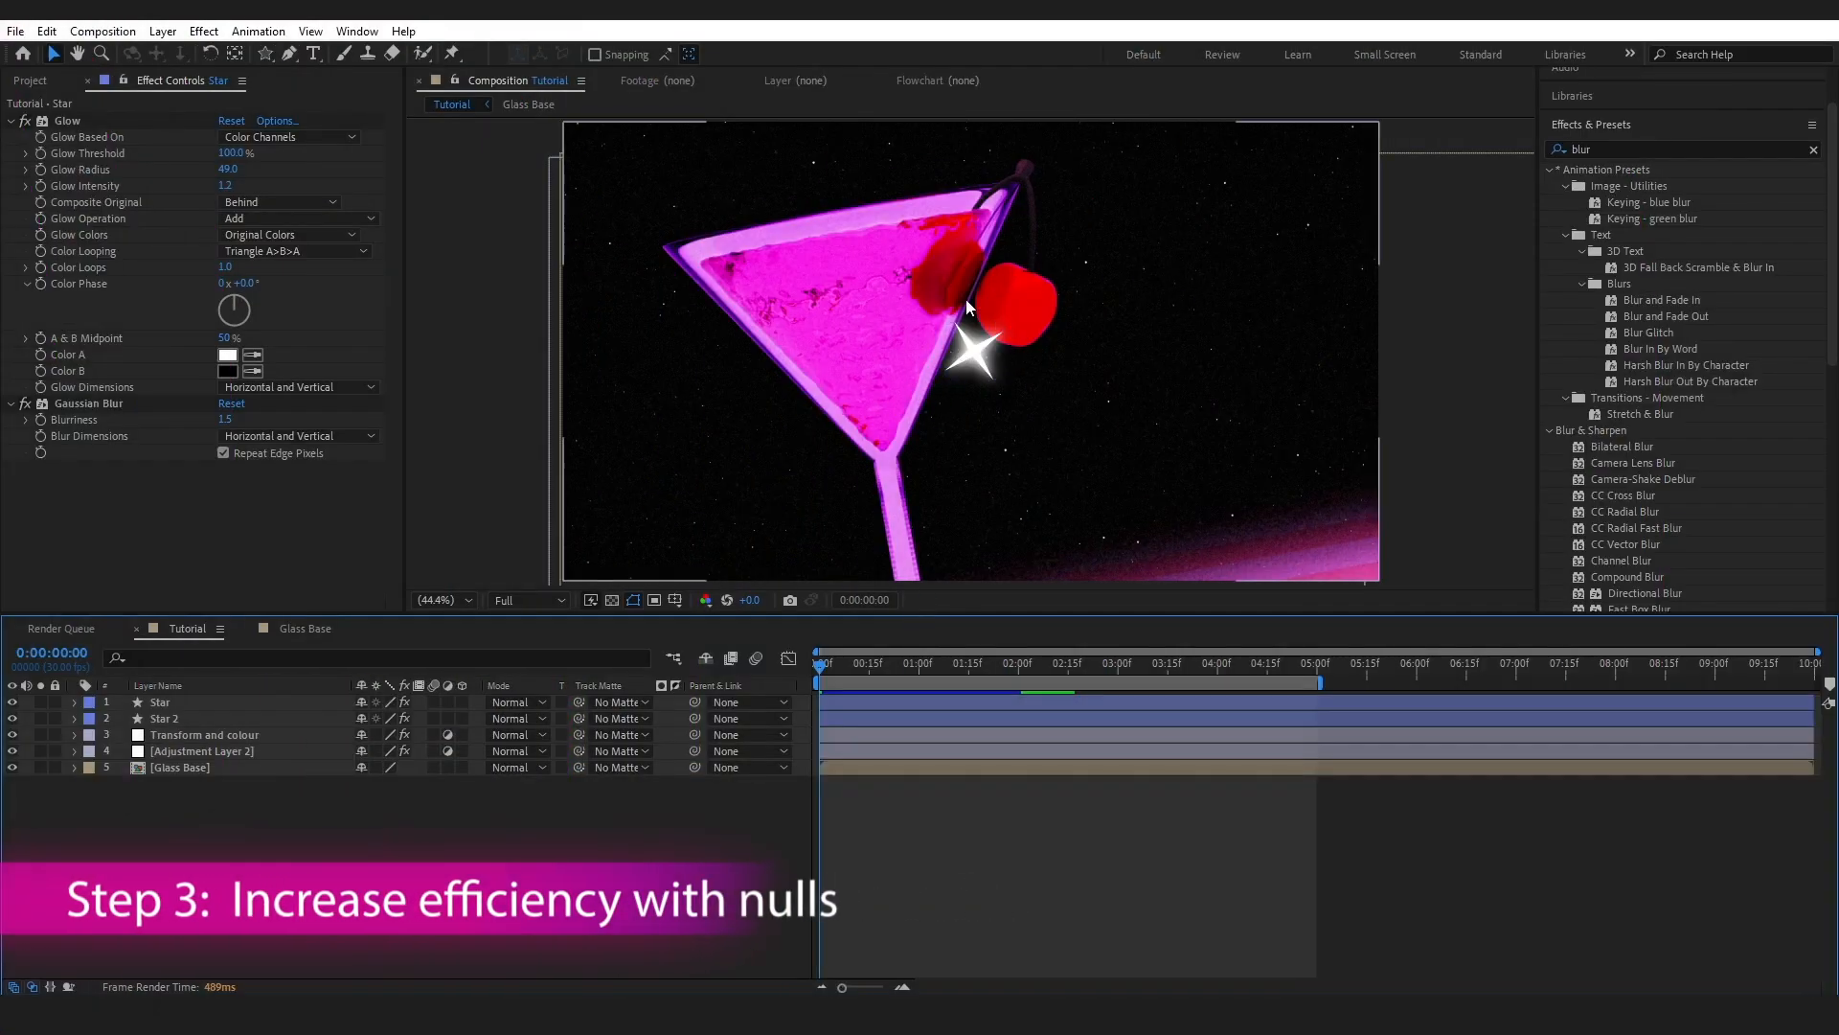
- Add a null object and set its Anchor Point to 46, 52
click(162, 30)
mouse_move(187, 54)
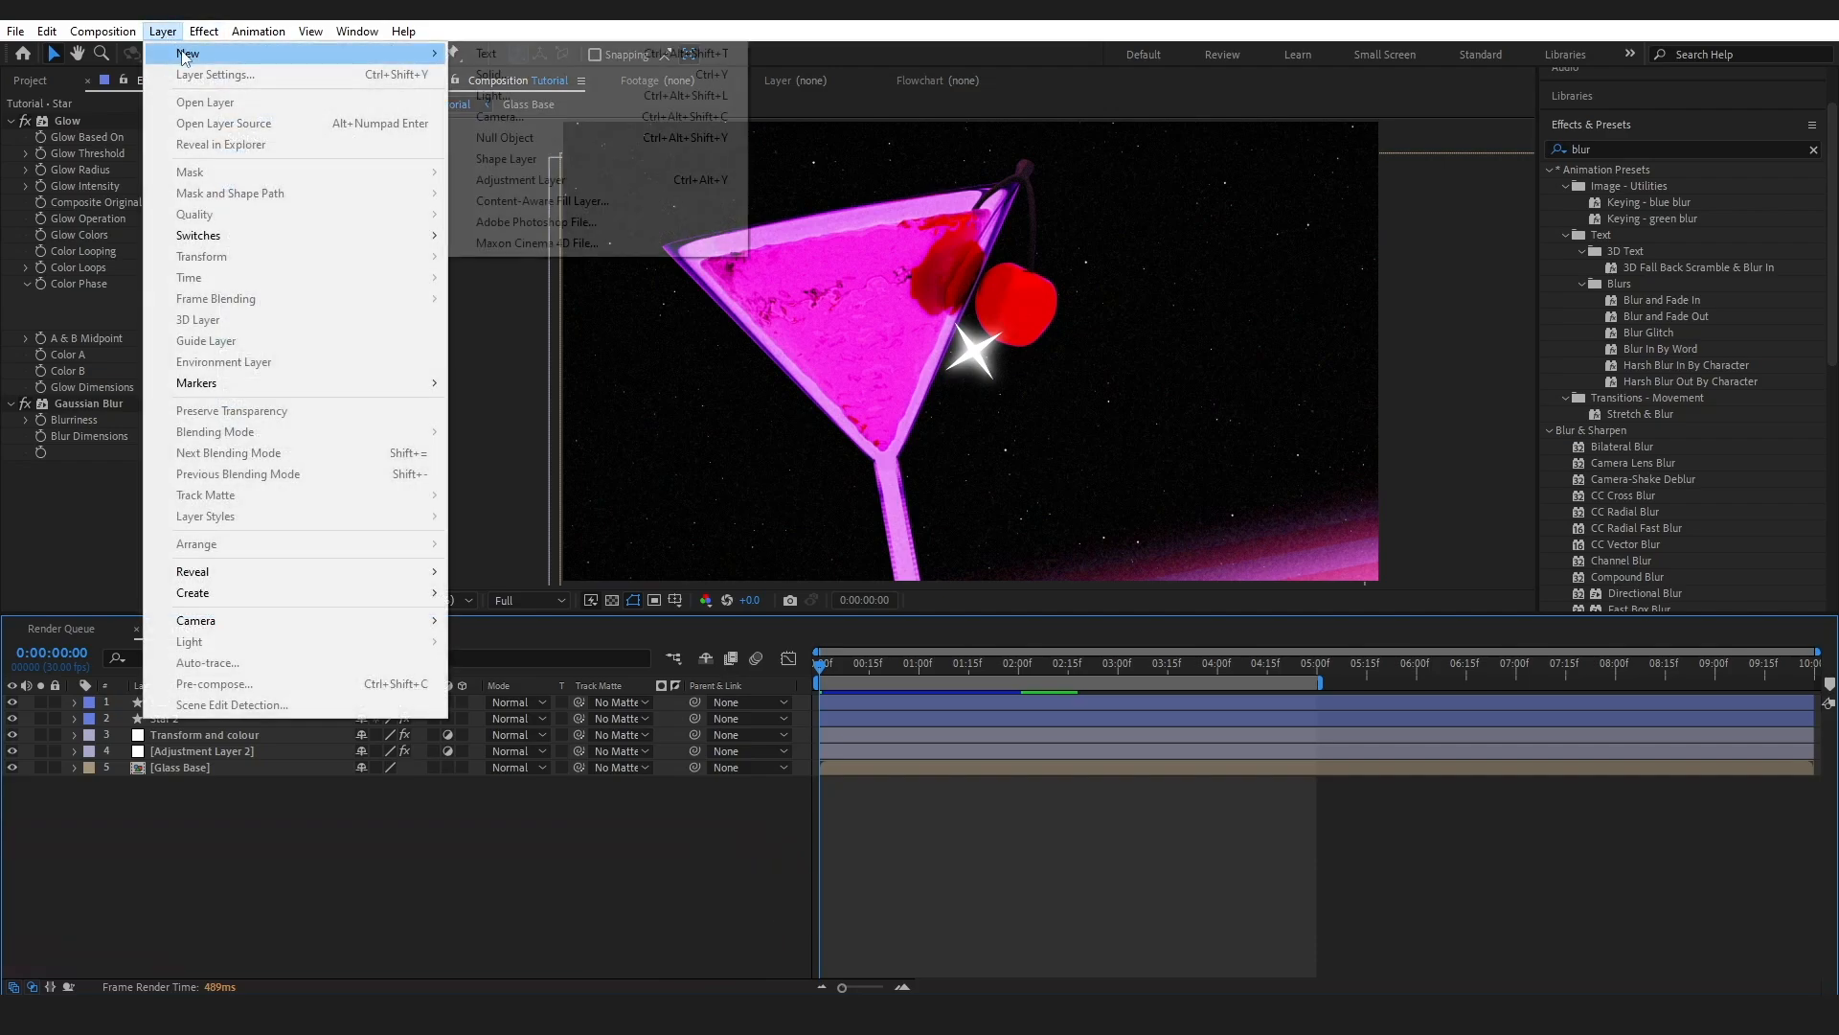
click(517, 137)
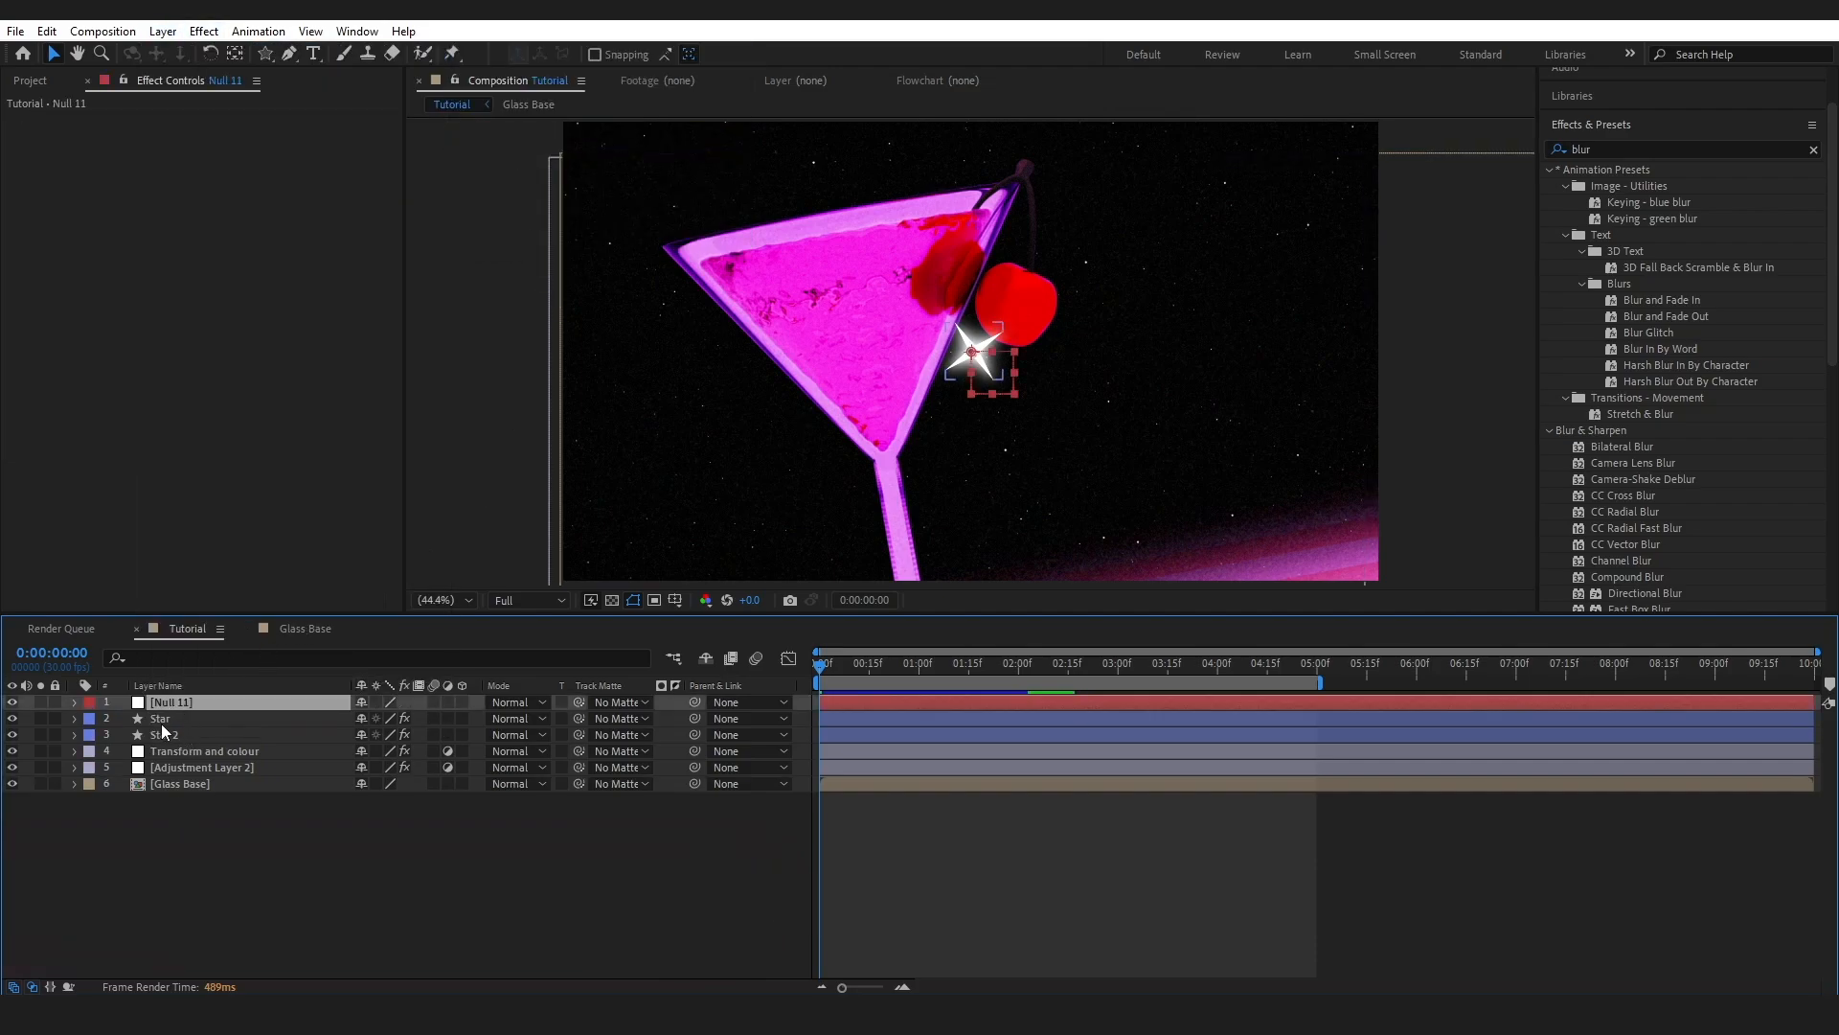
key(a)
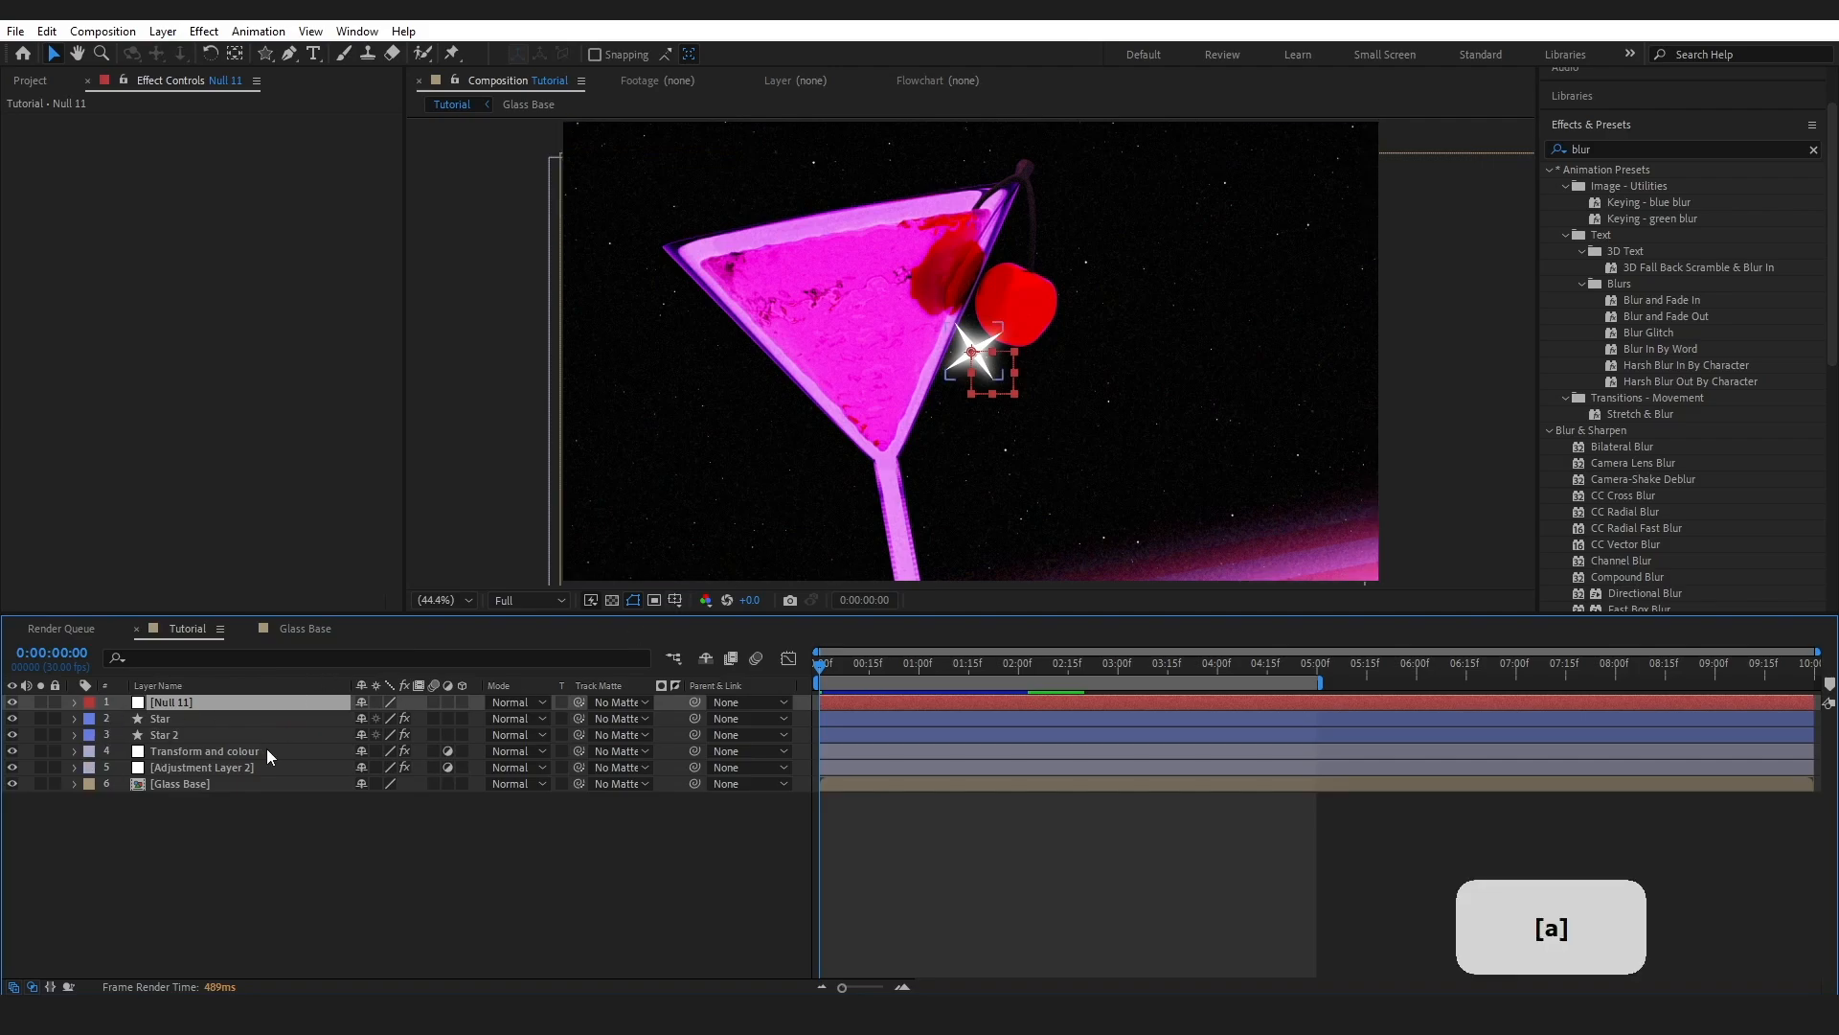
drag(364, 717, 446, 711)
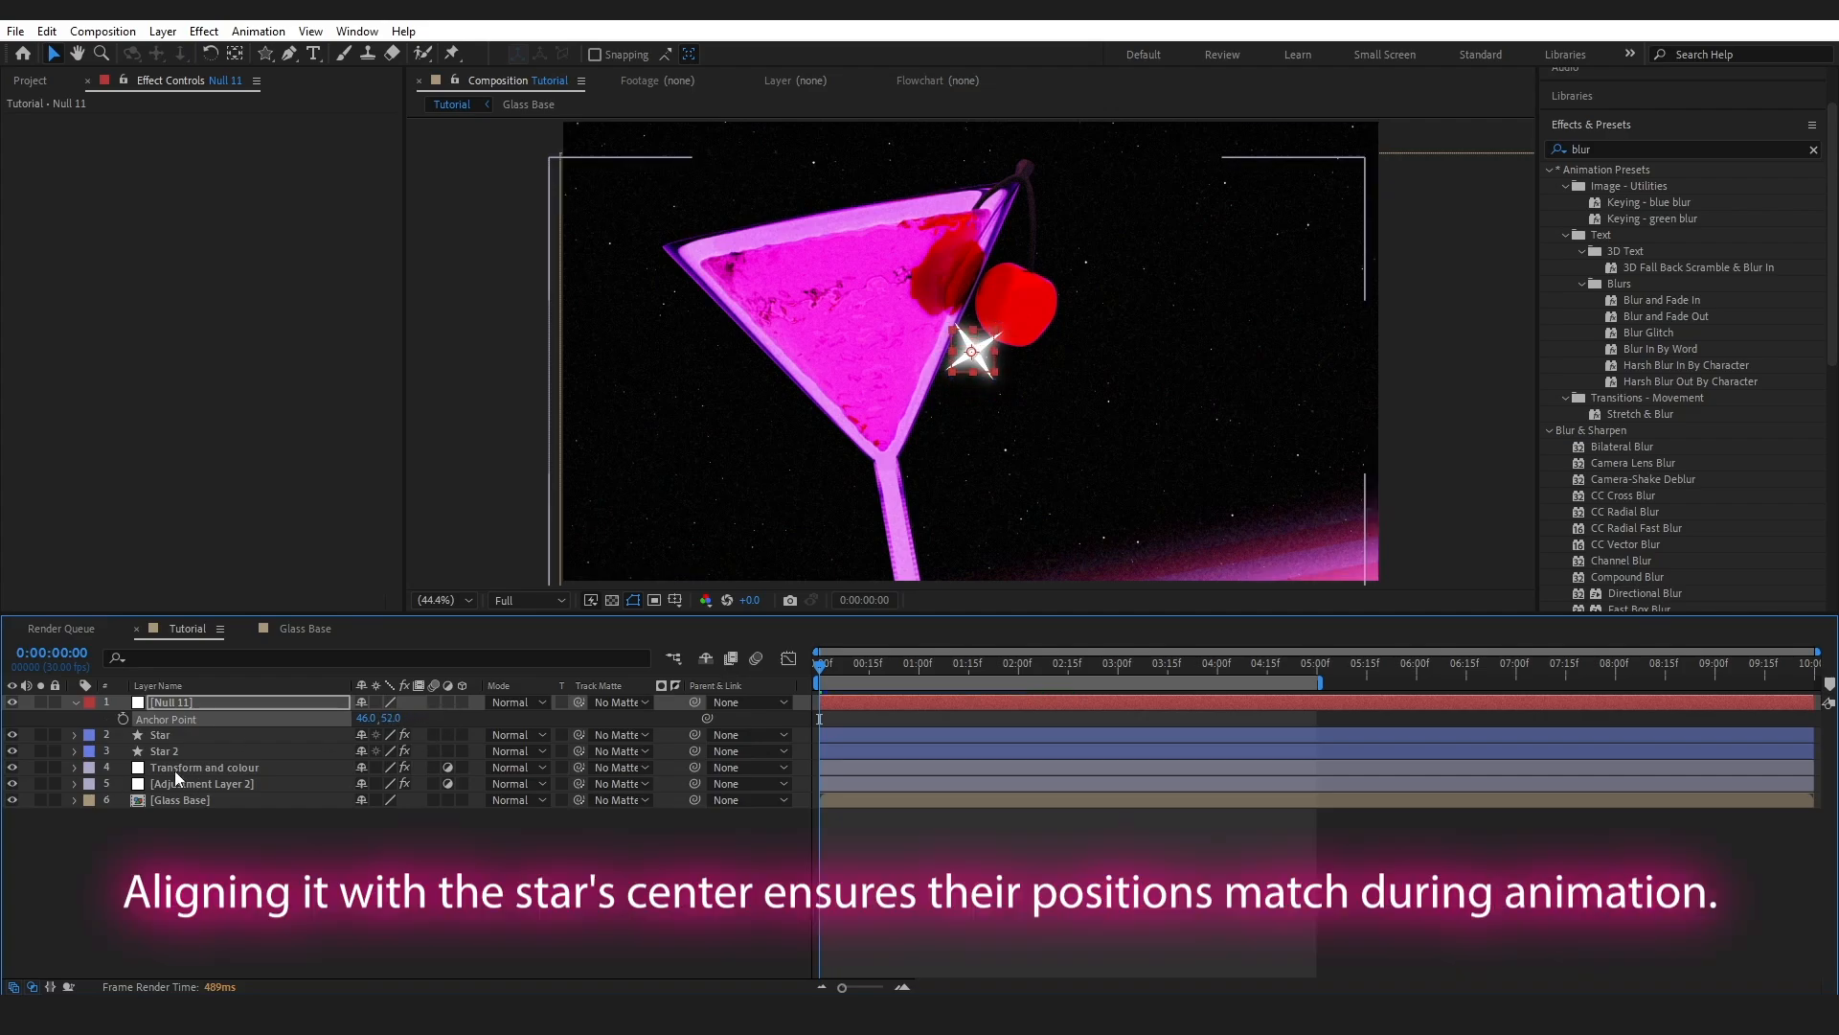
- Select Star and Star 2 and expand both layers' properties
click(77, 703)
click(160, 719)
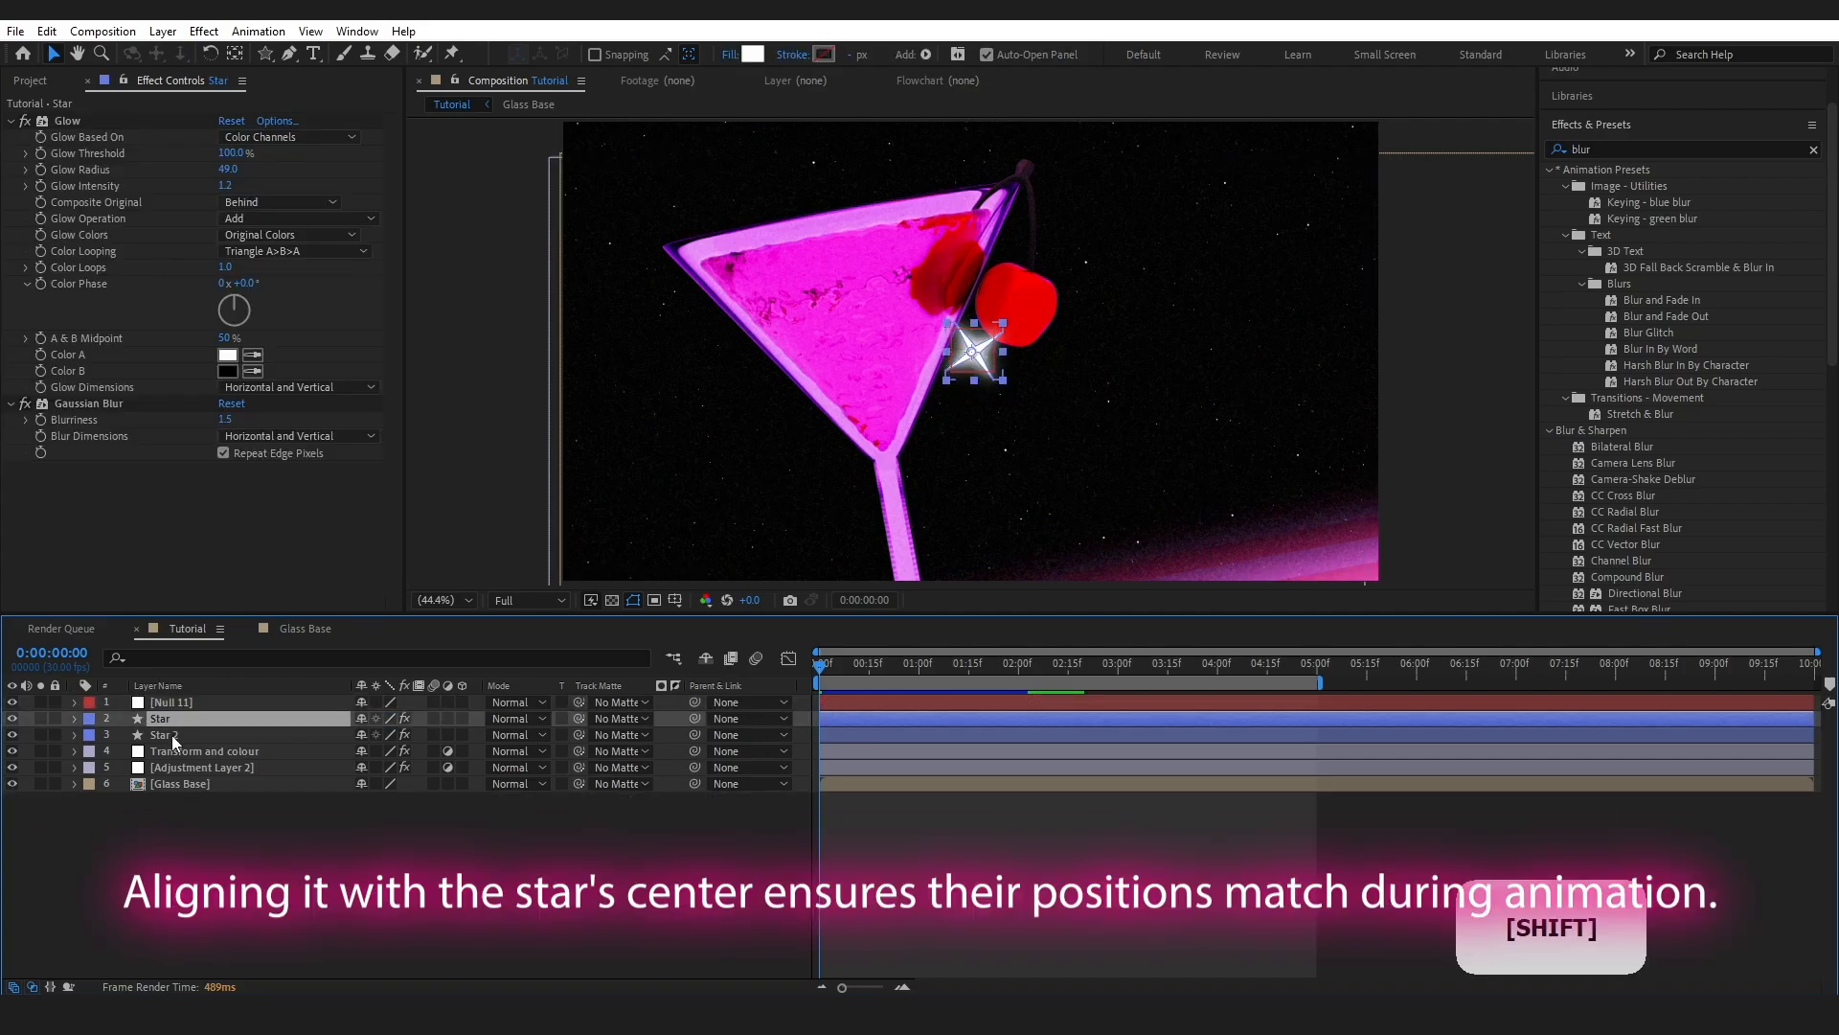
click(75, 735)
click(75, 718)
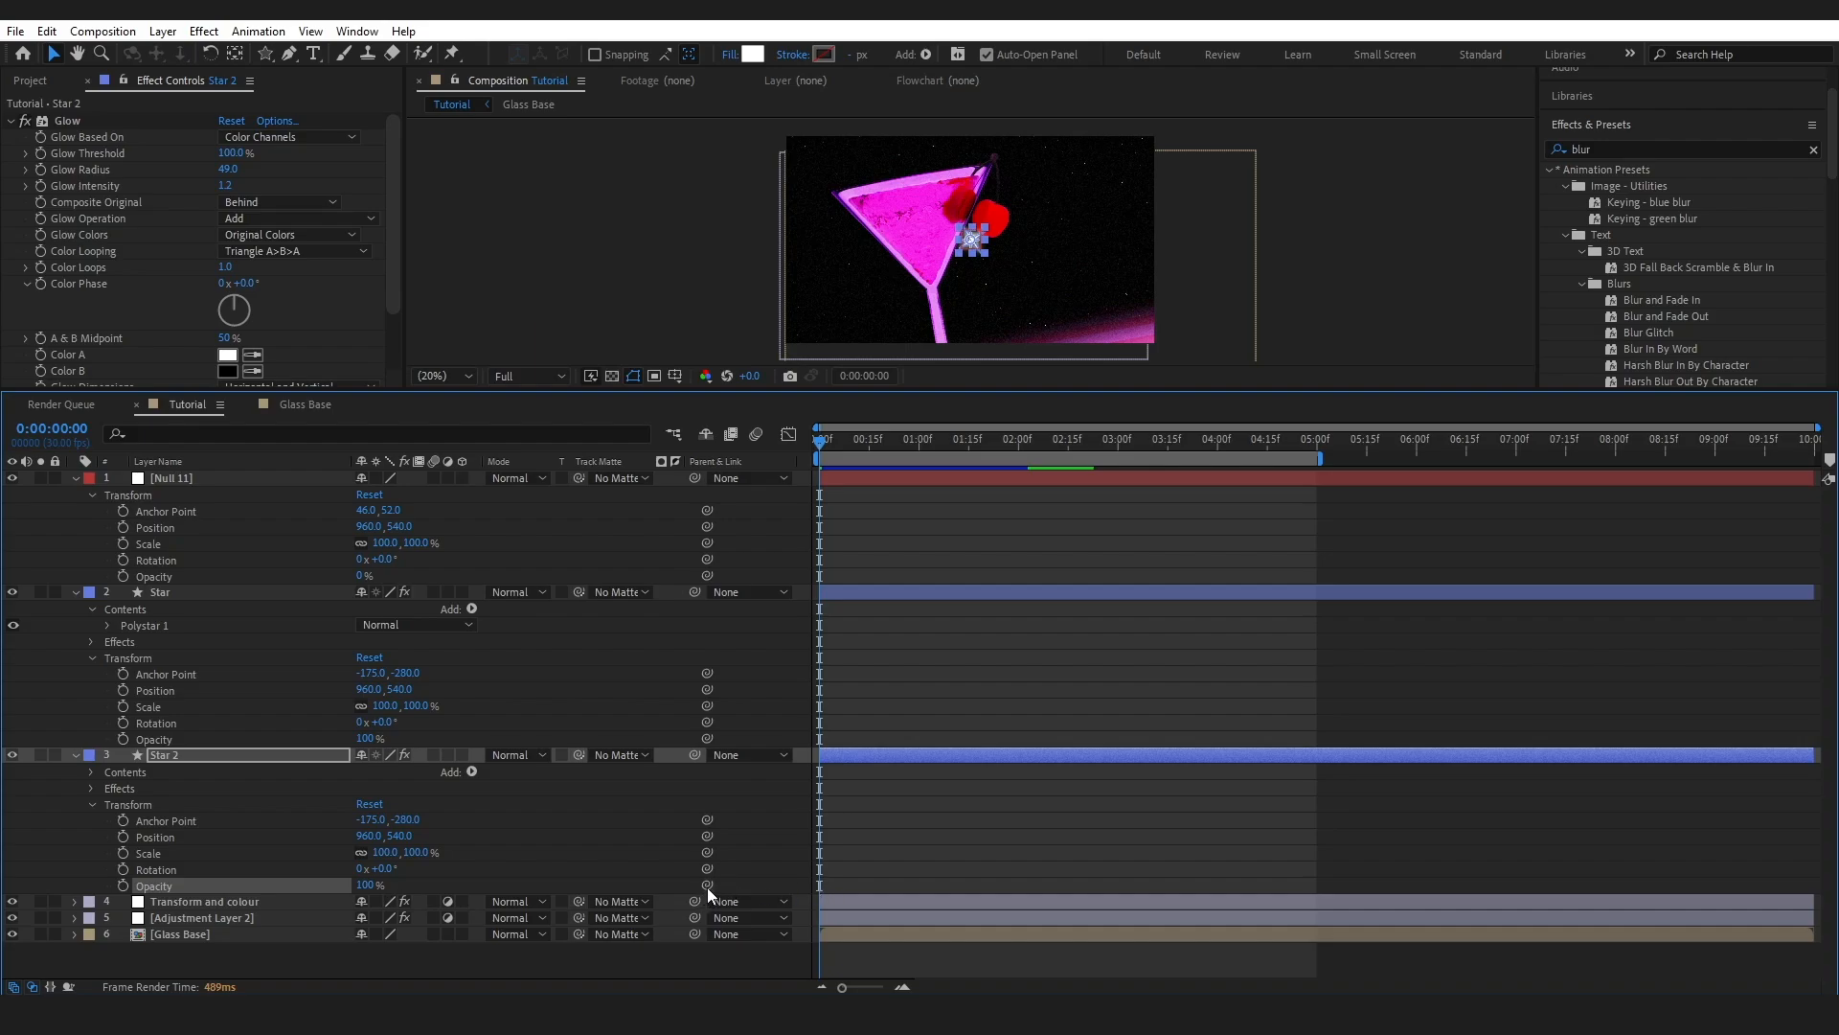
- Pick-whip both stars' Opacity and Rotation to Null 11's Opacity and Rotation
drag(706, 884, 164, 578)
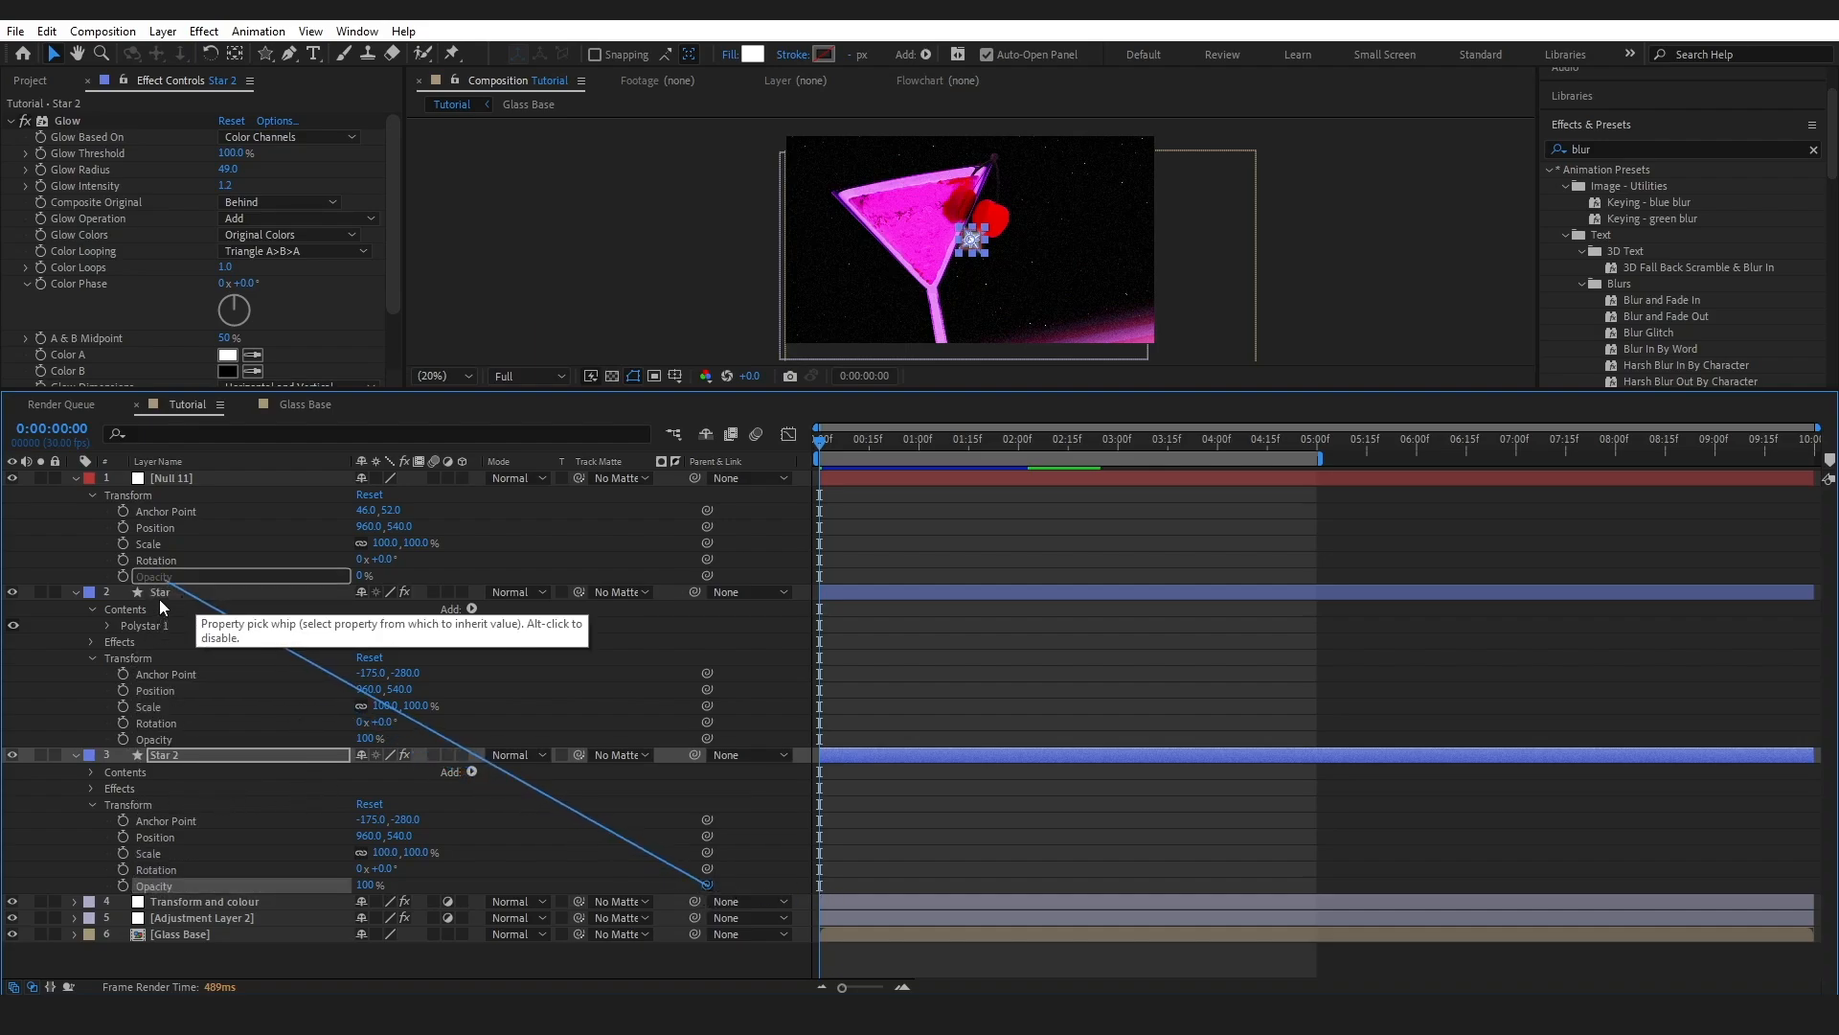
drag(159, 600, 159, 596)
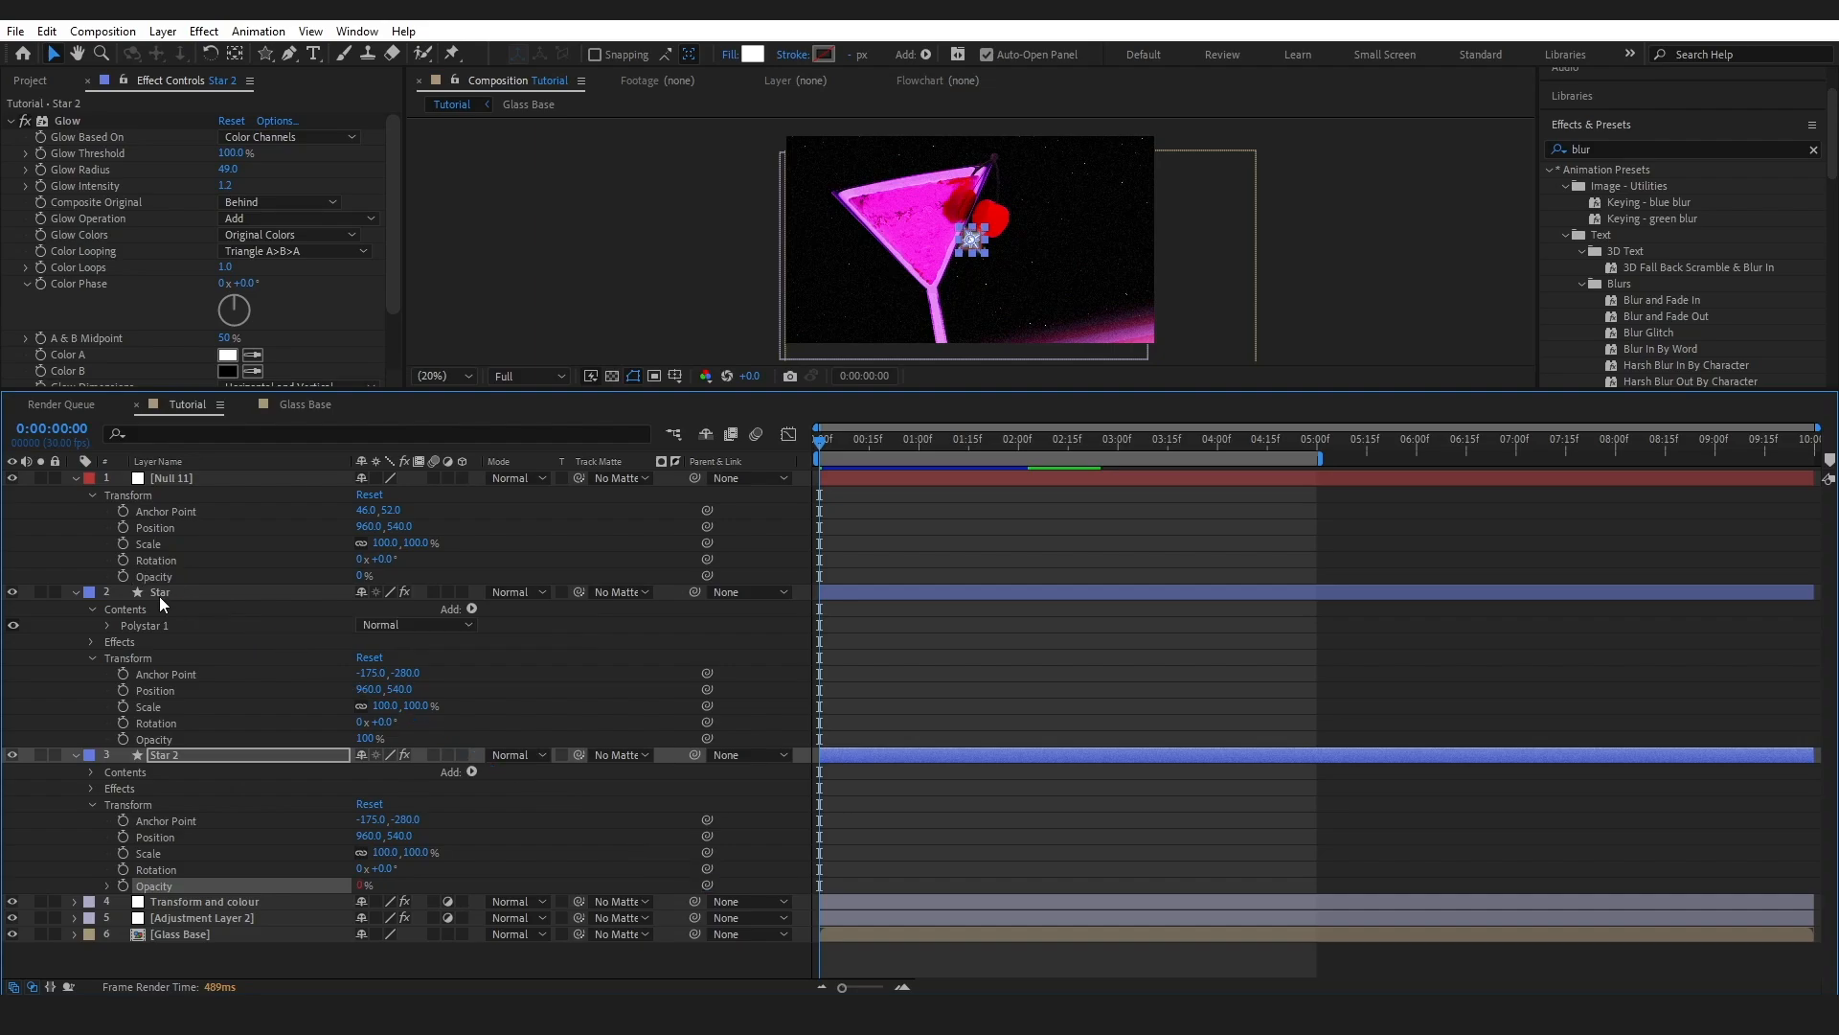
click(159, 596)
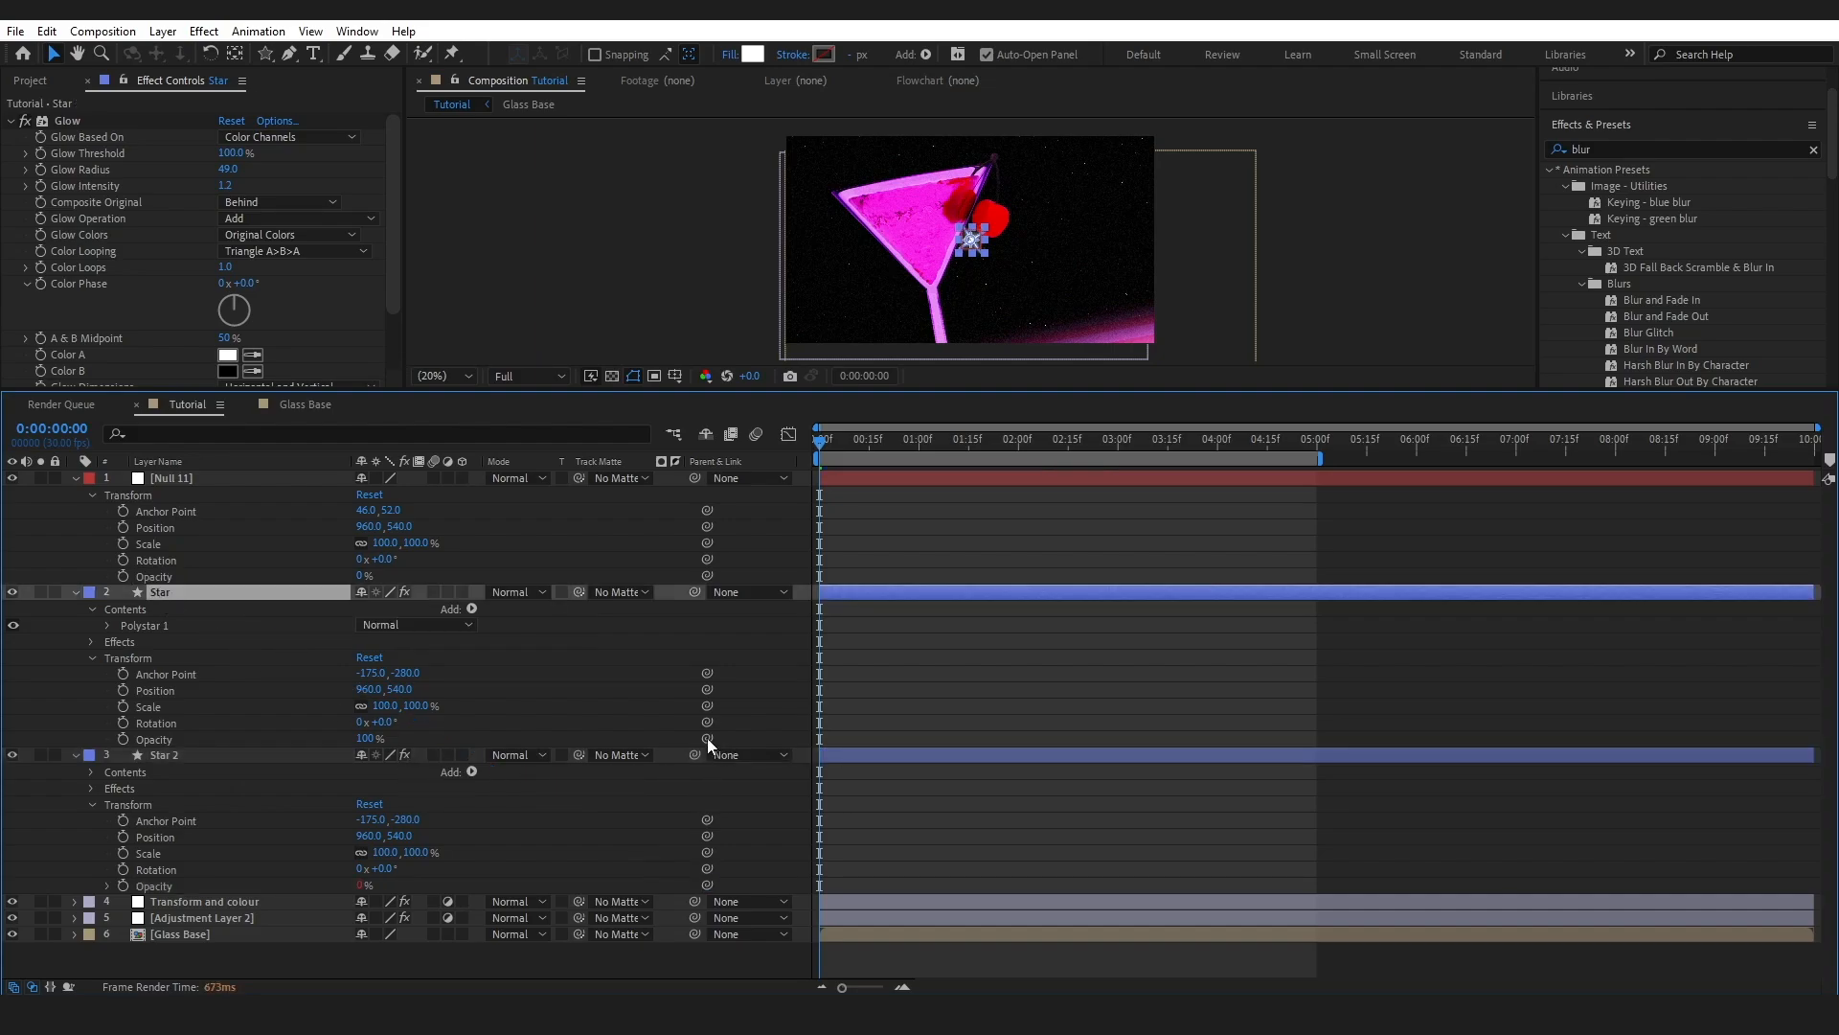
drag(707, 738, 167, 577)
click(145, 868)
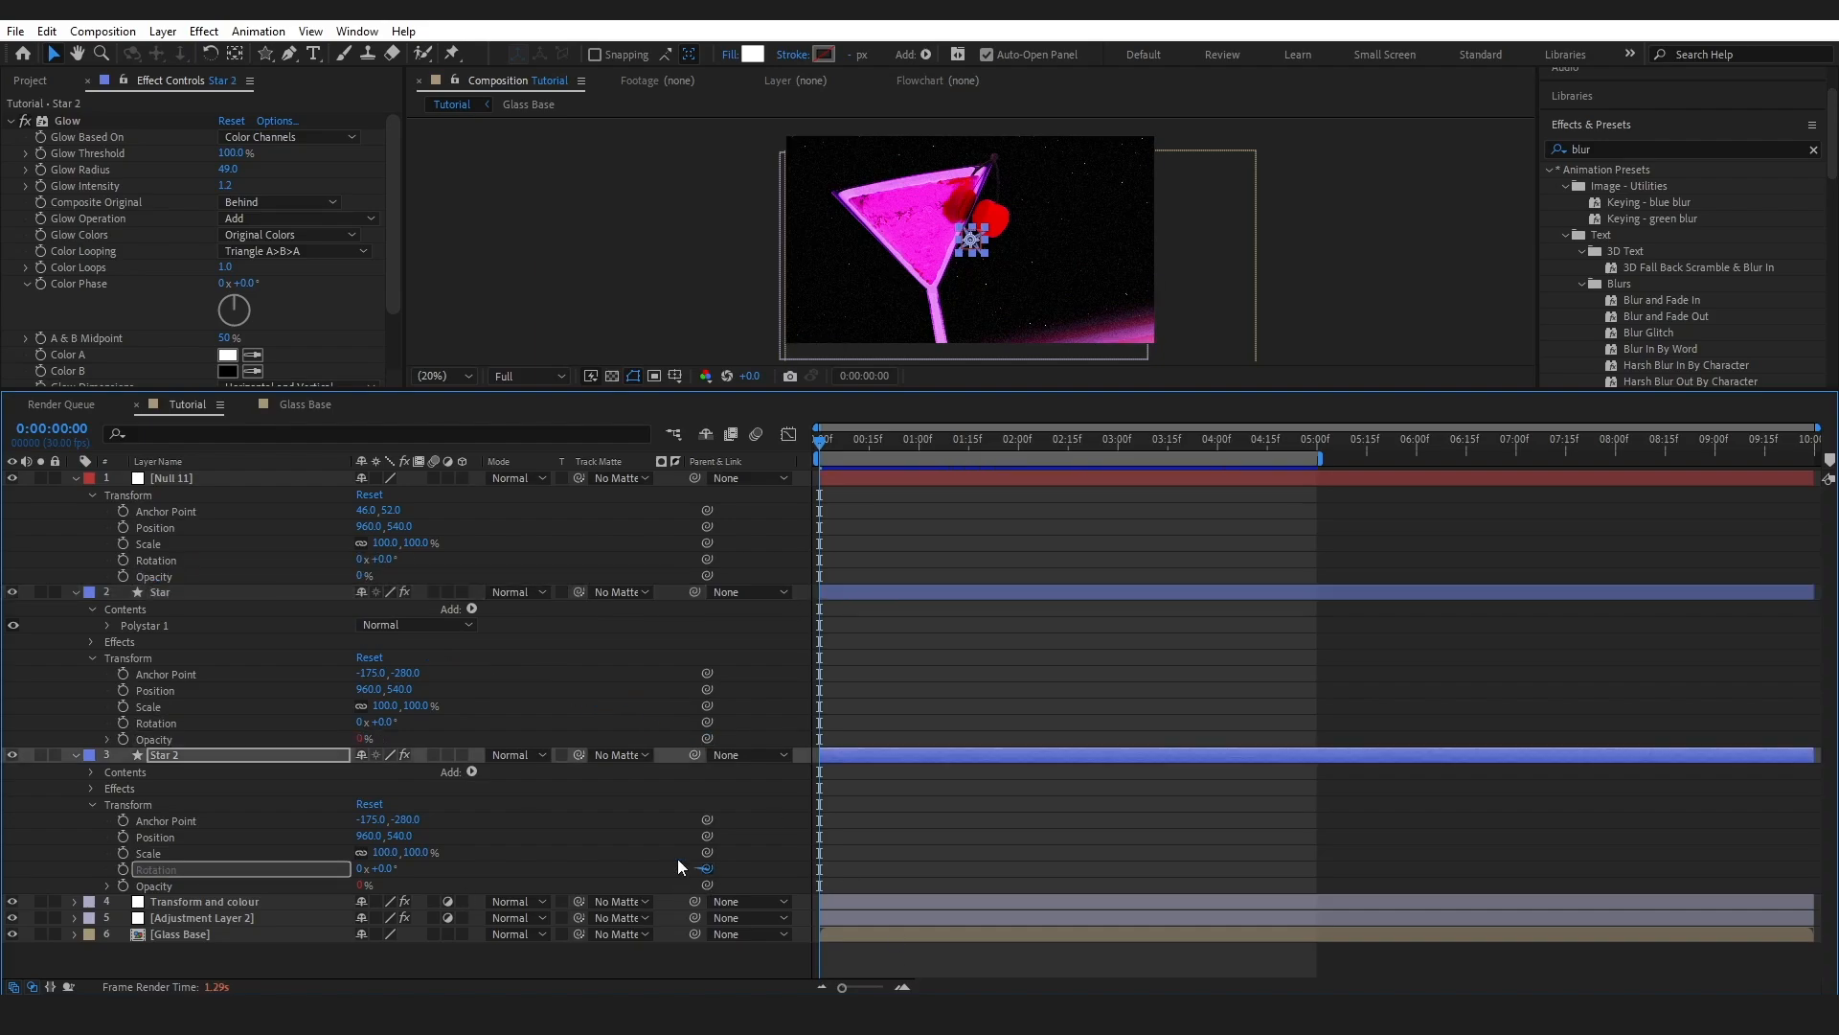
drag(707, 868, 158, 561)
drag(707, 722, 158, 561)
- Pick-whip both stars' Scale and Position to Null 11's Scale and Position
click(149, 852)
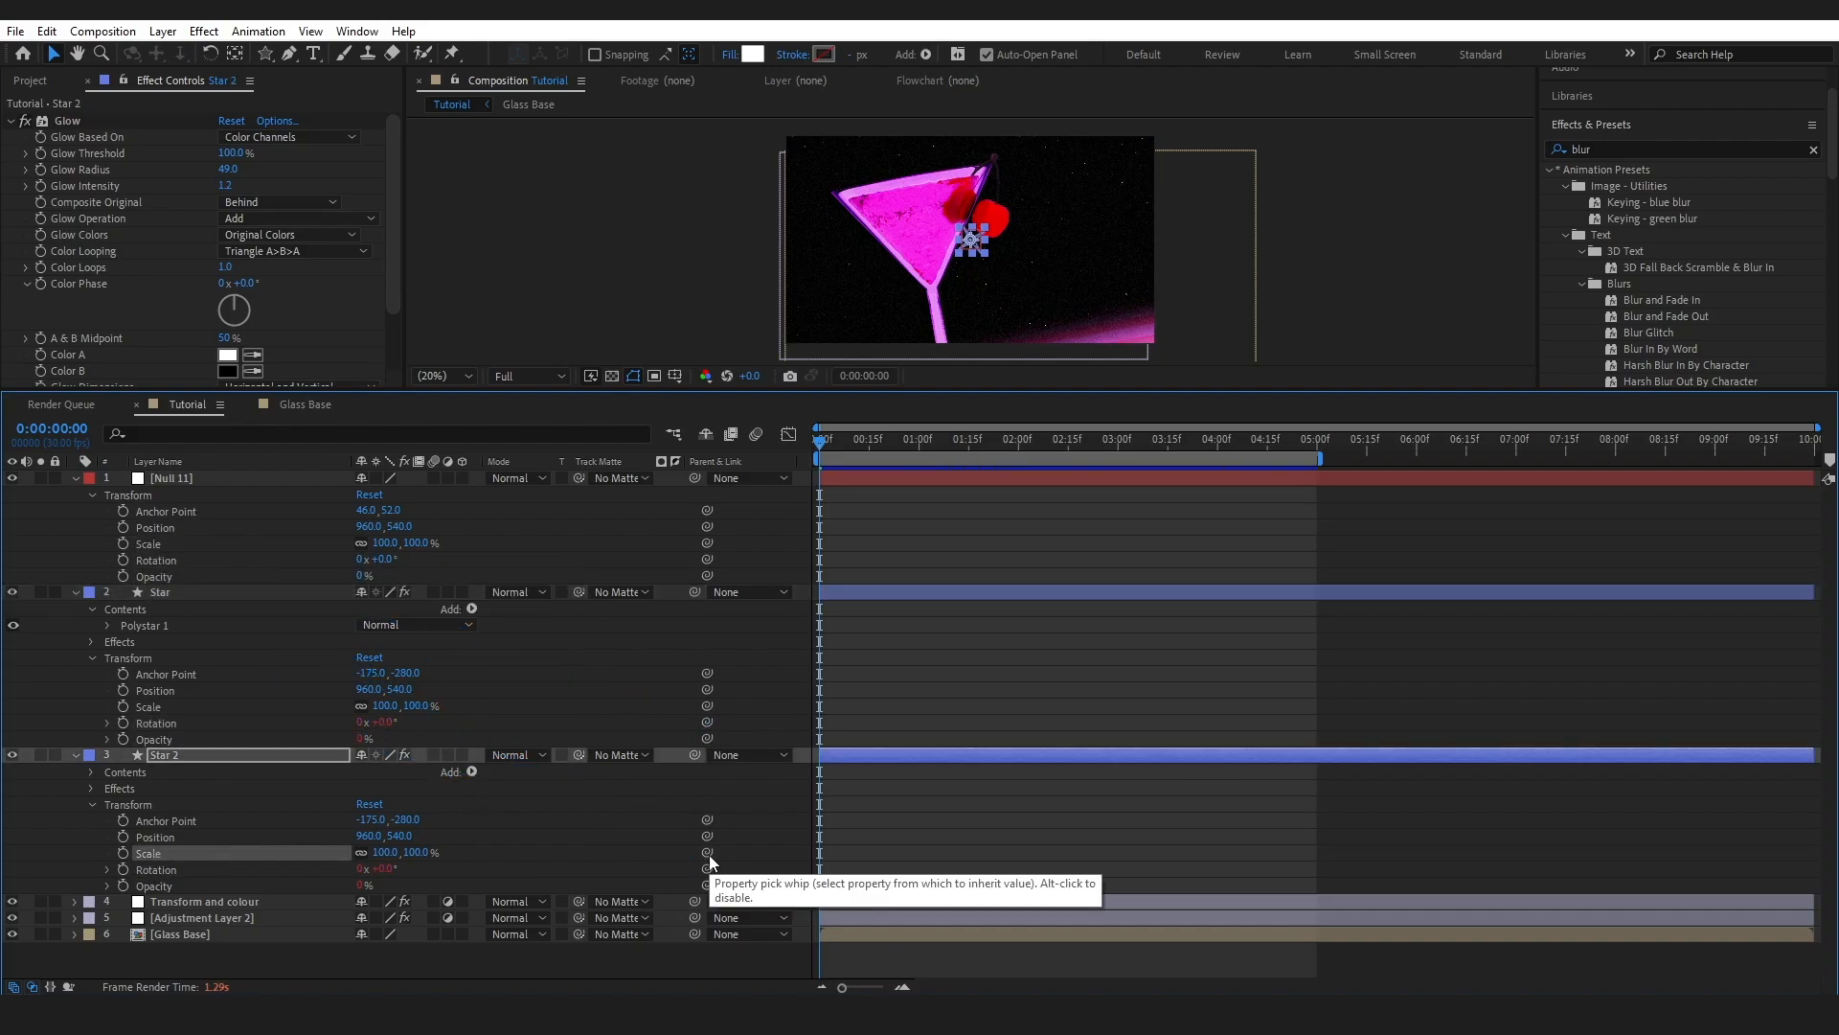
drag(709, 860, 192, 543)
drag(707, 705, 158, 543)
click(155, 837)
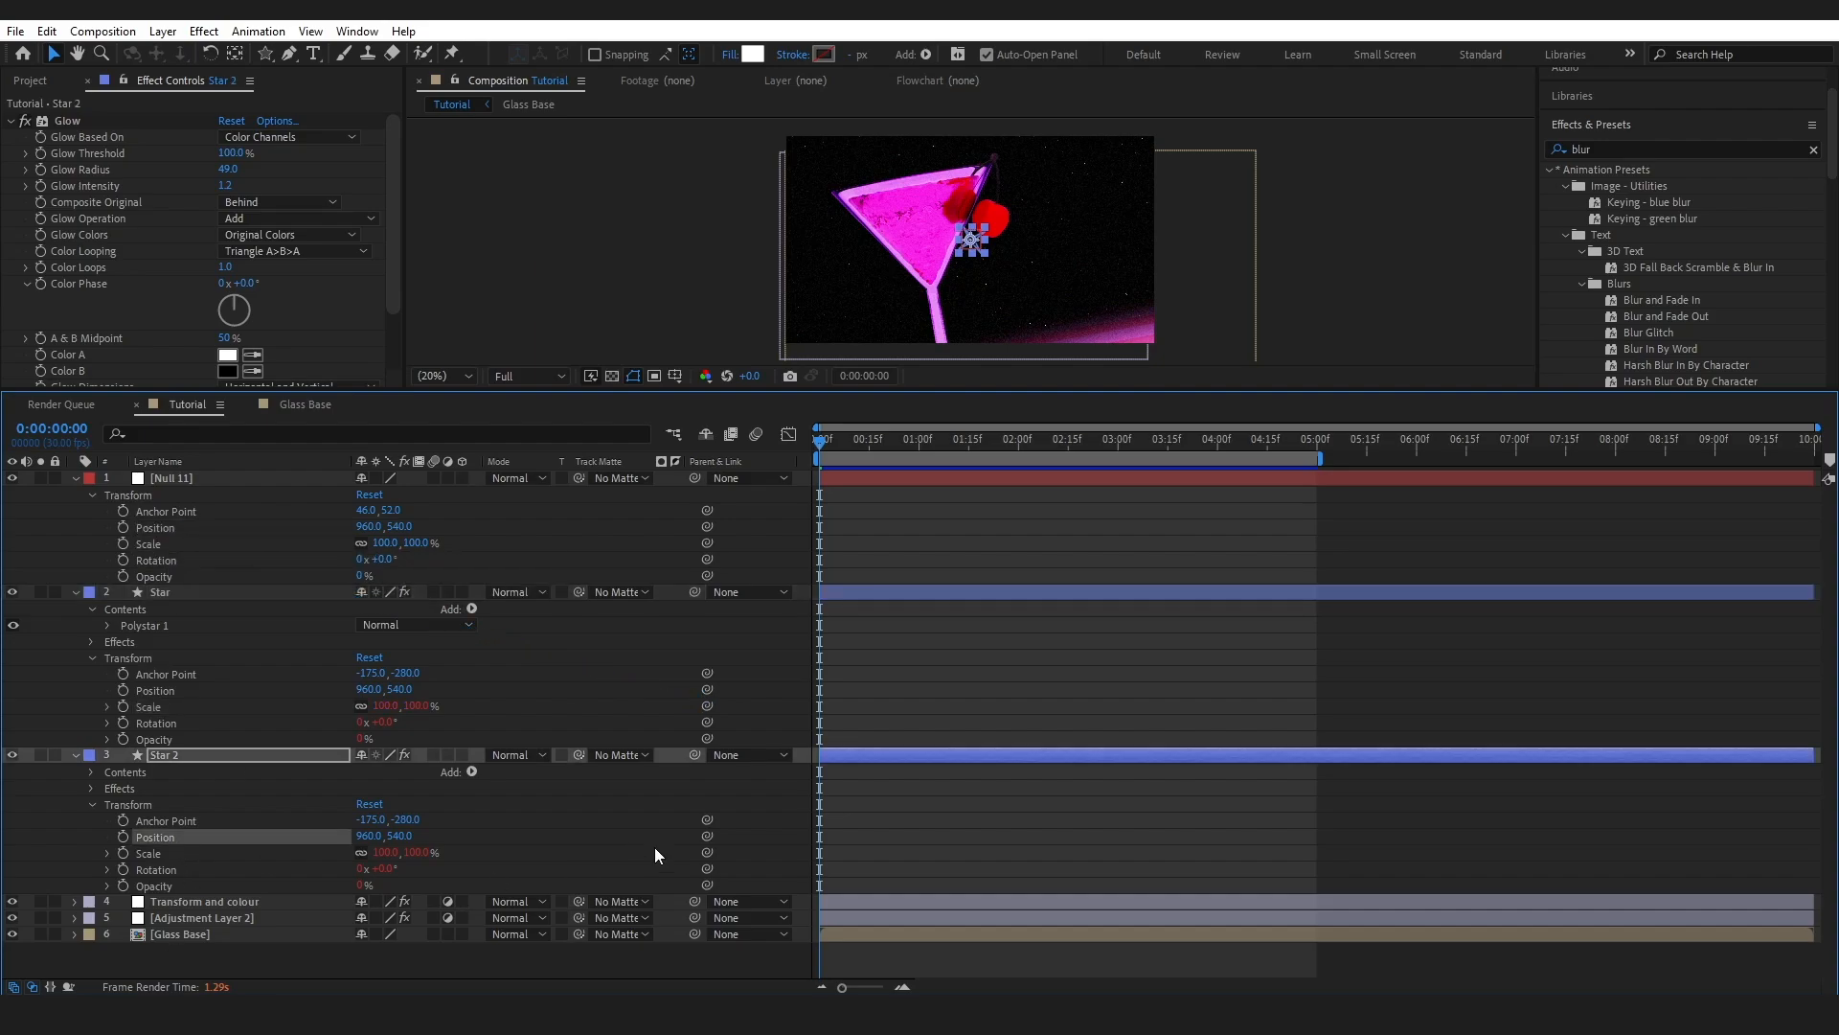
drag(707, 836, 158, 528)
click(156, 691)
drag(707, 689, 177, 528)
drag(860, 390, 859, 483)
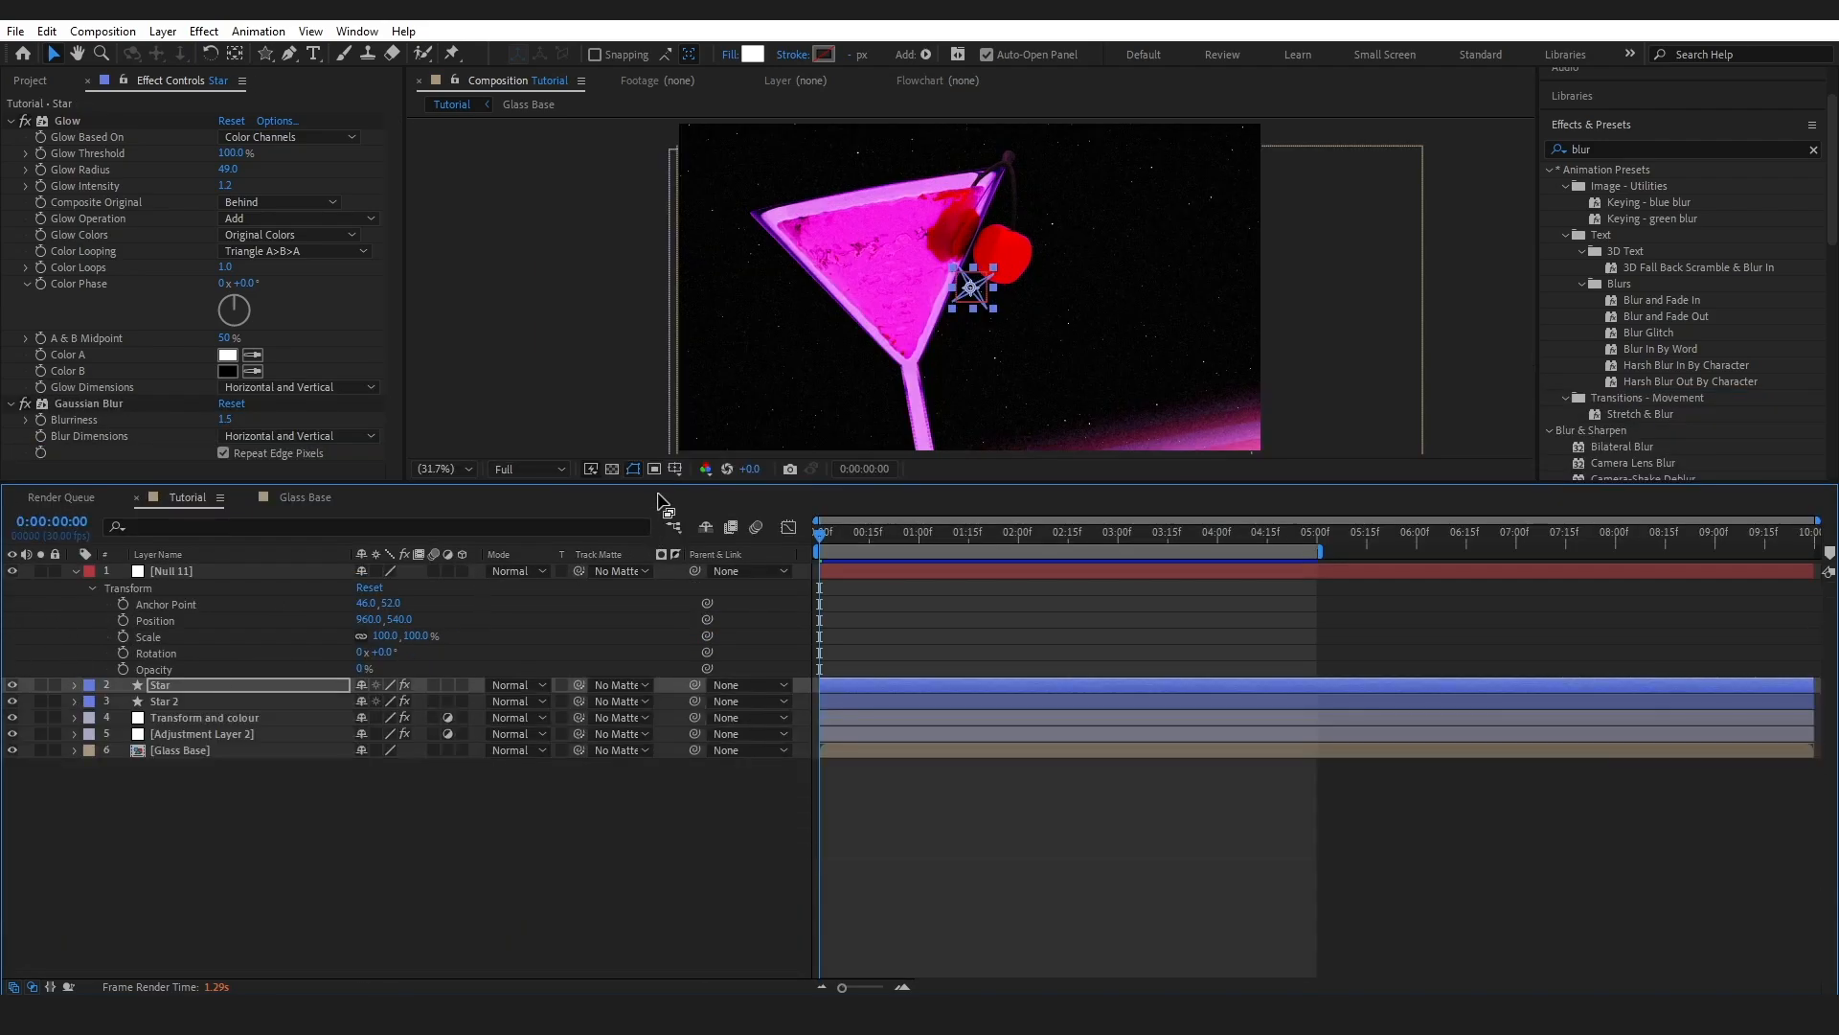
- Move Null 11 to position 1136, 418 with 25° rotation, placing the sparkle on the cherry
drag(667, 483, 794, 656)
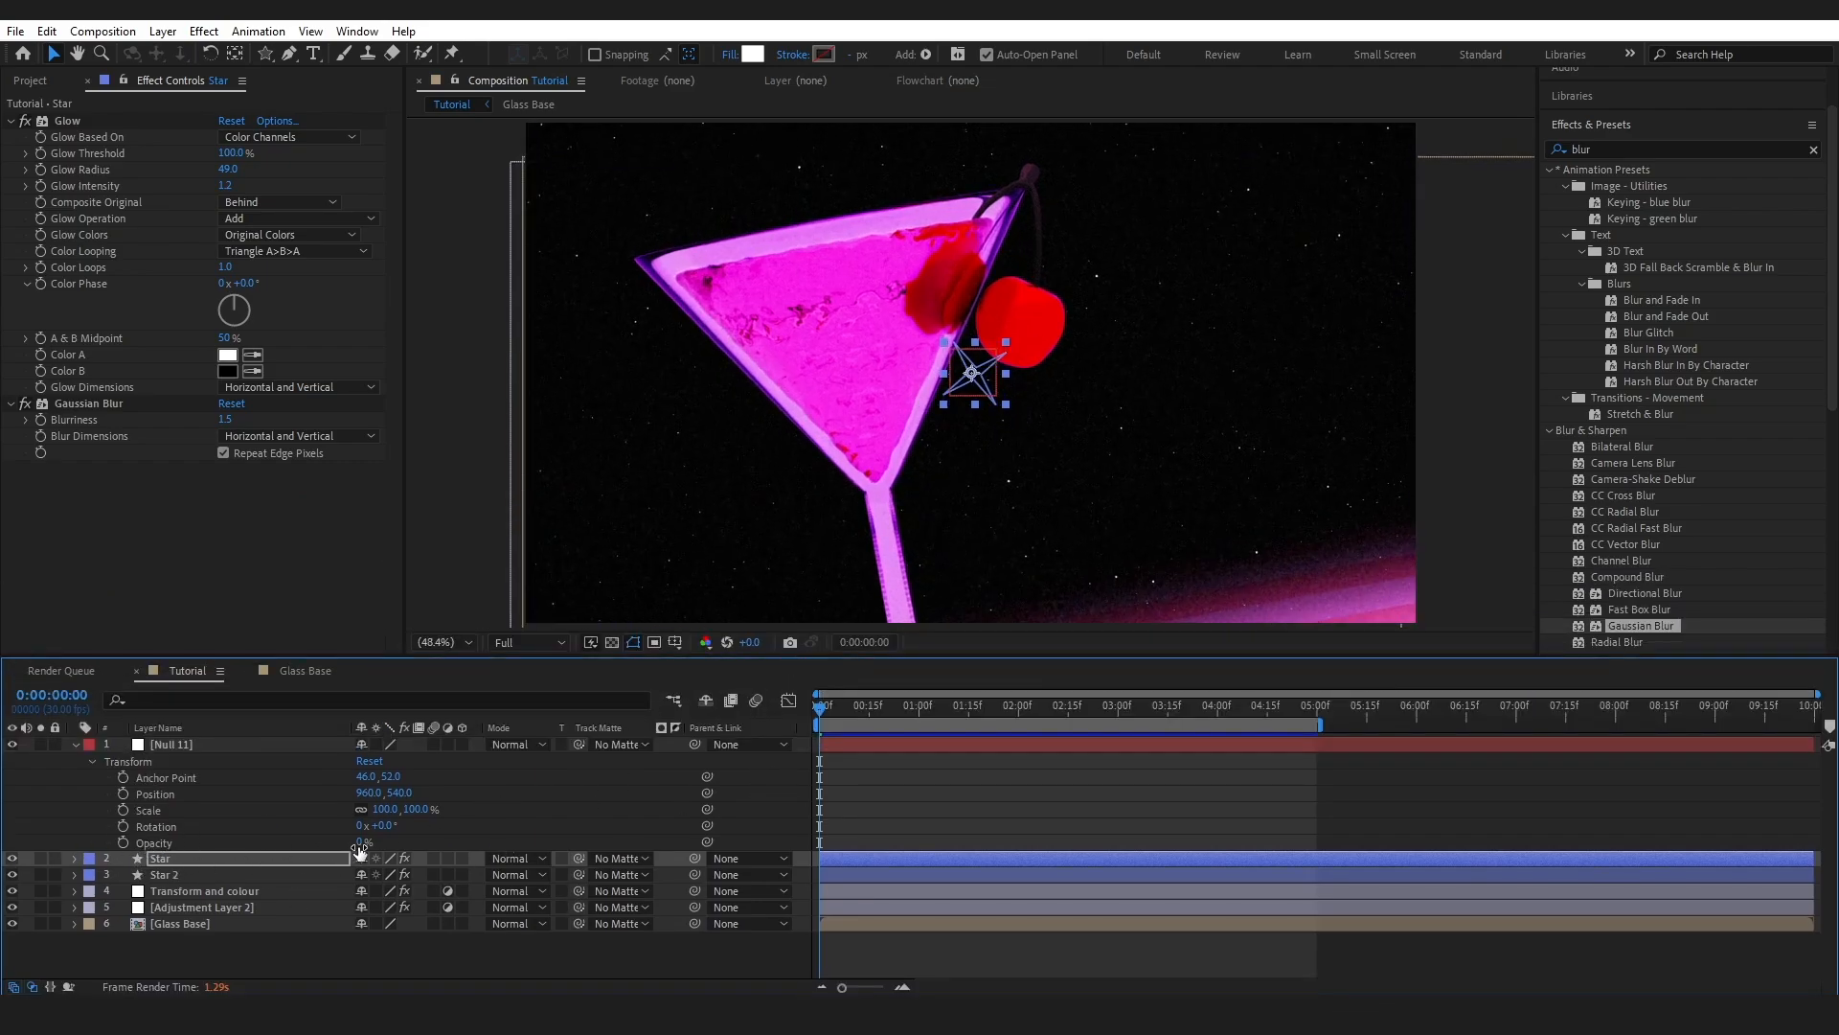
drag(360, 844, 721, 856)
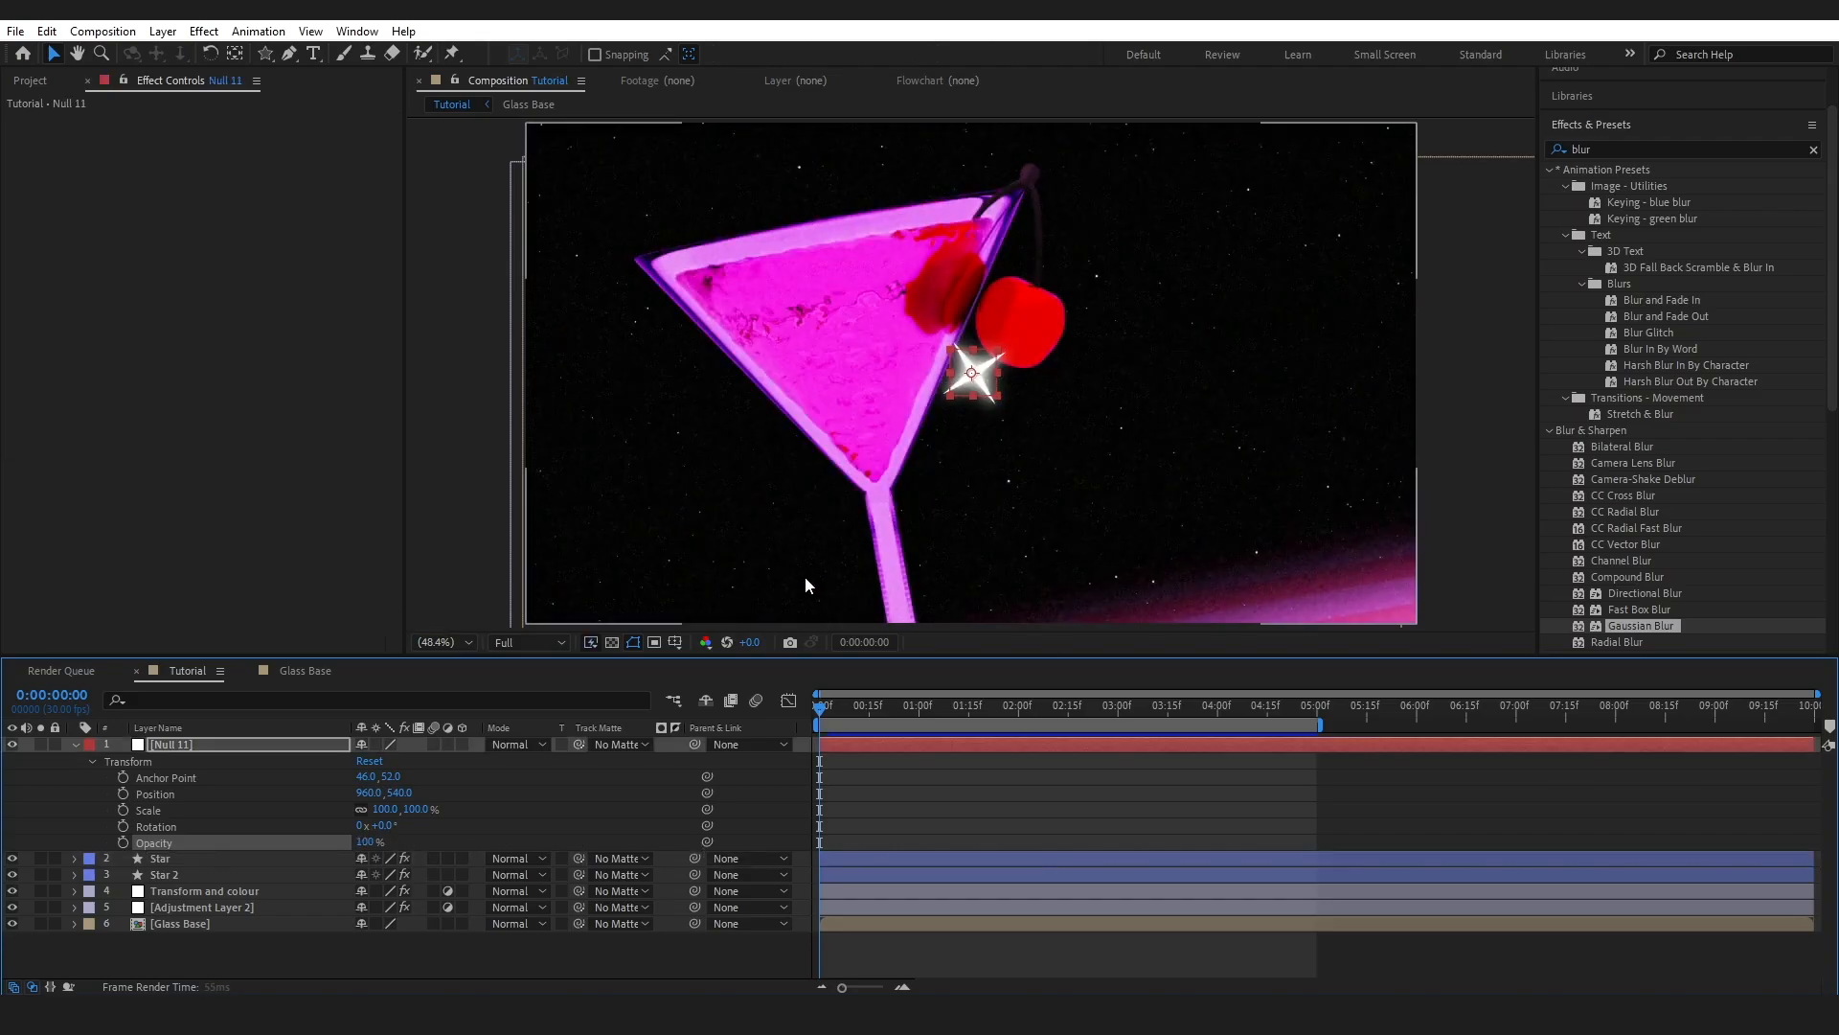
key(ctrl+z)
drag(360, 792, 410, 828)
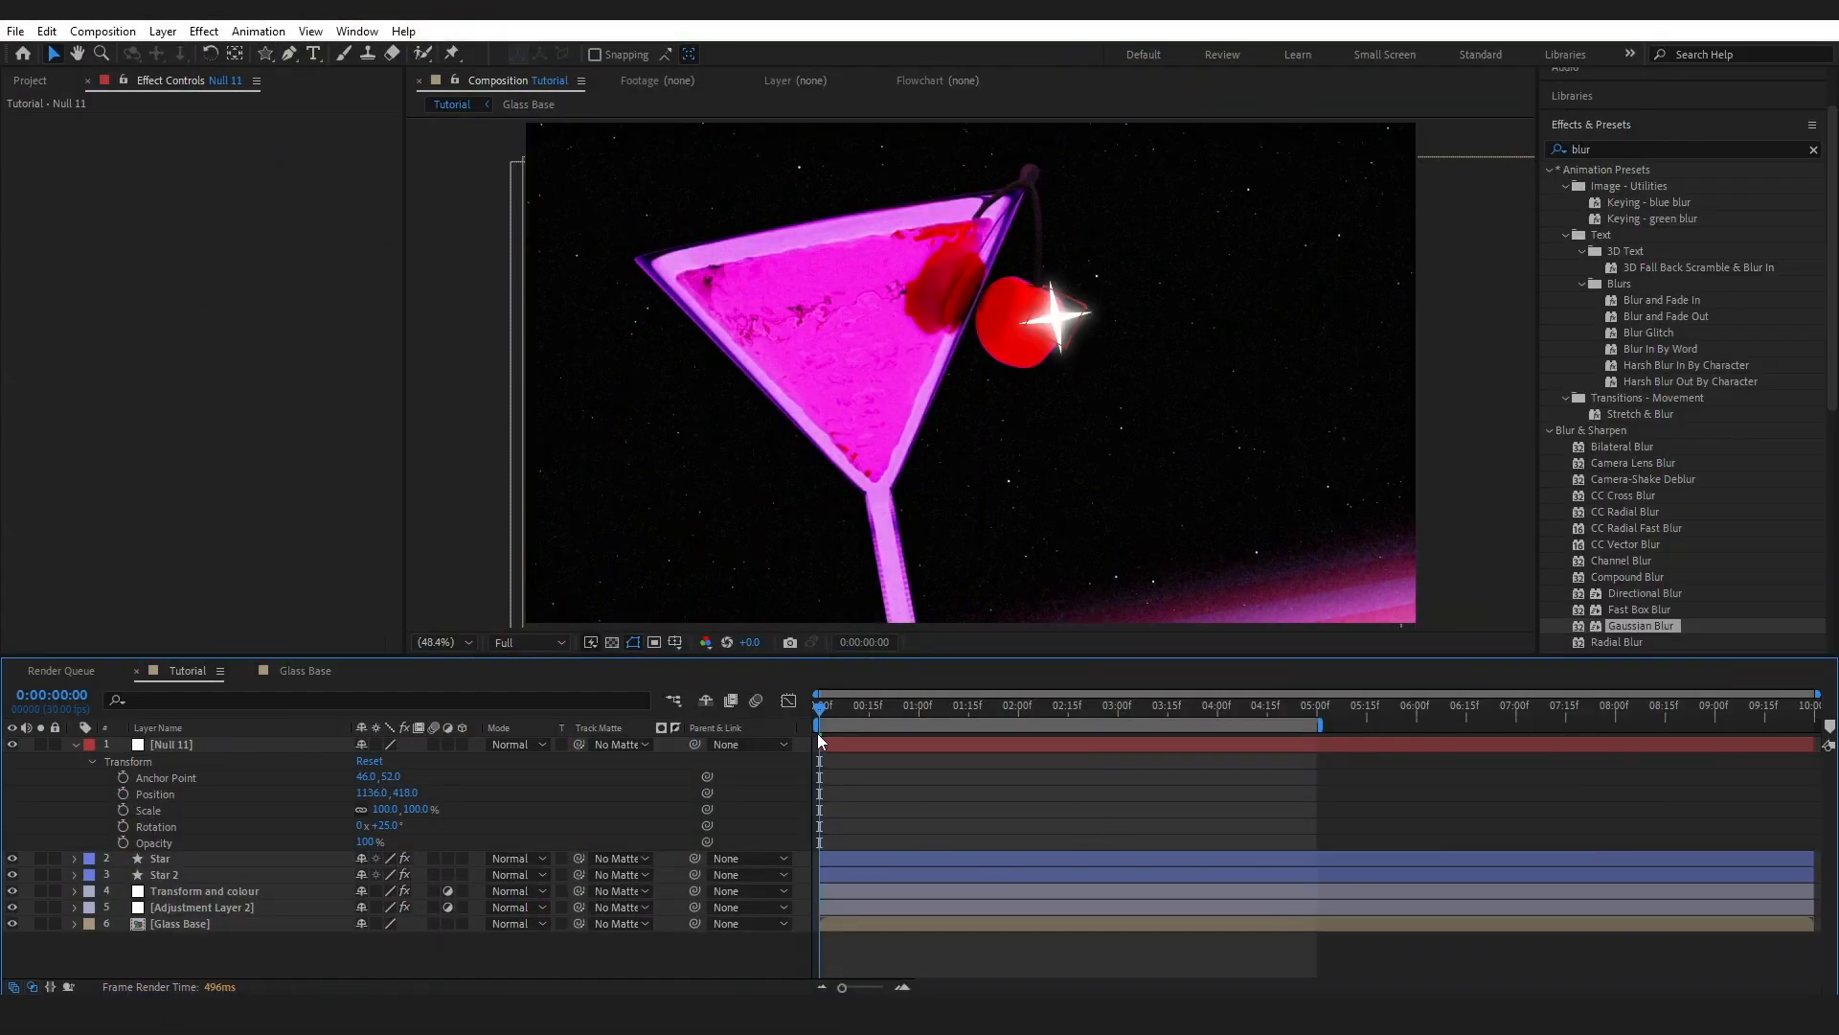
- Keyframe Null 11's Opacity at 0% at 0:00, 100% at frame 16, 0% at 1:01
click(123, 843)
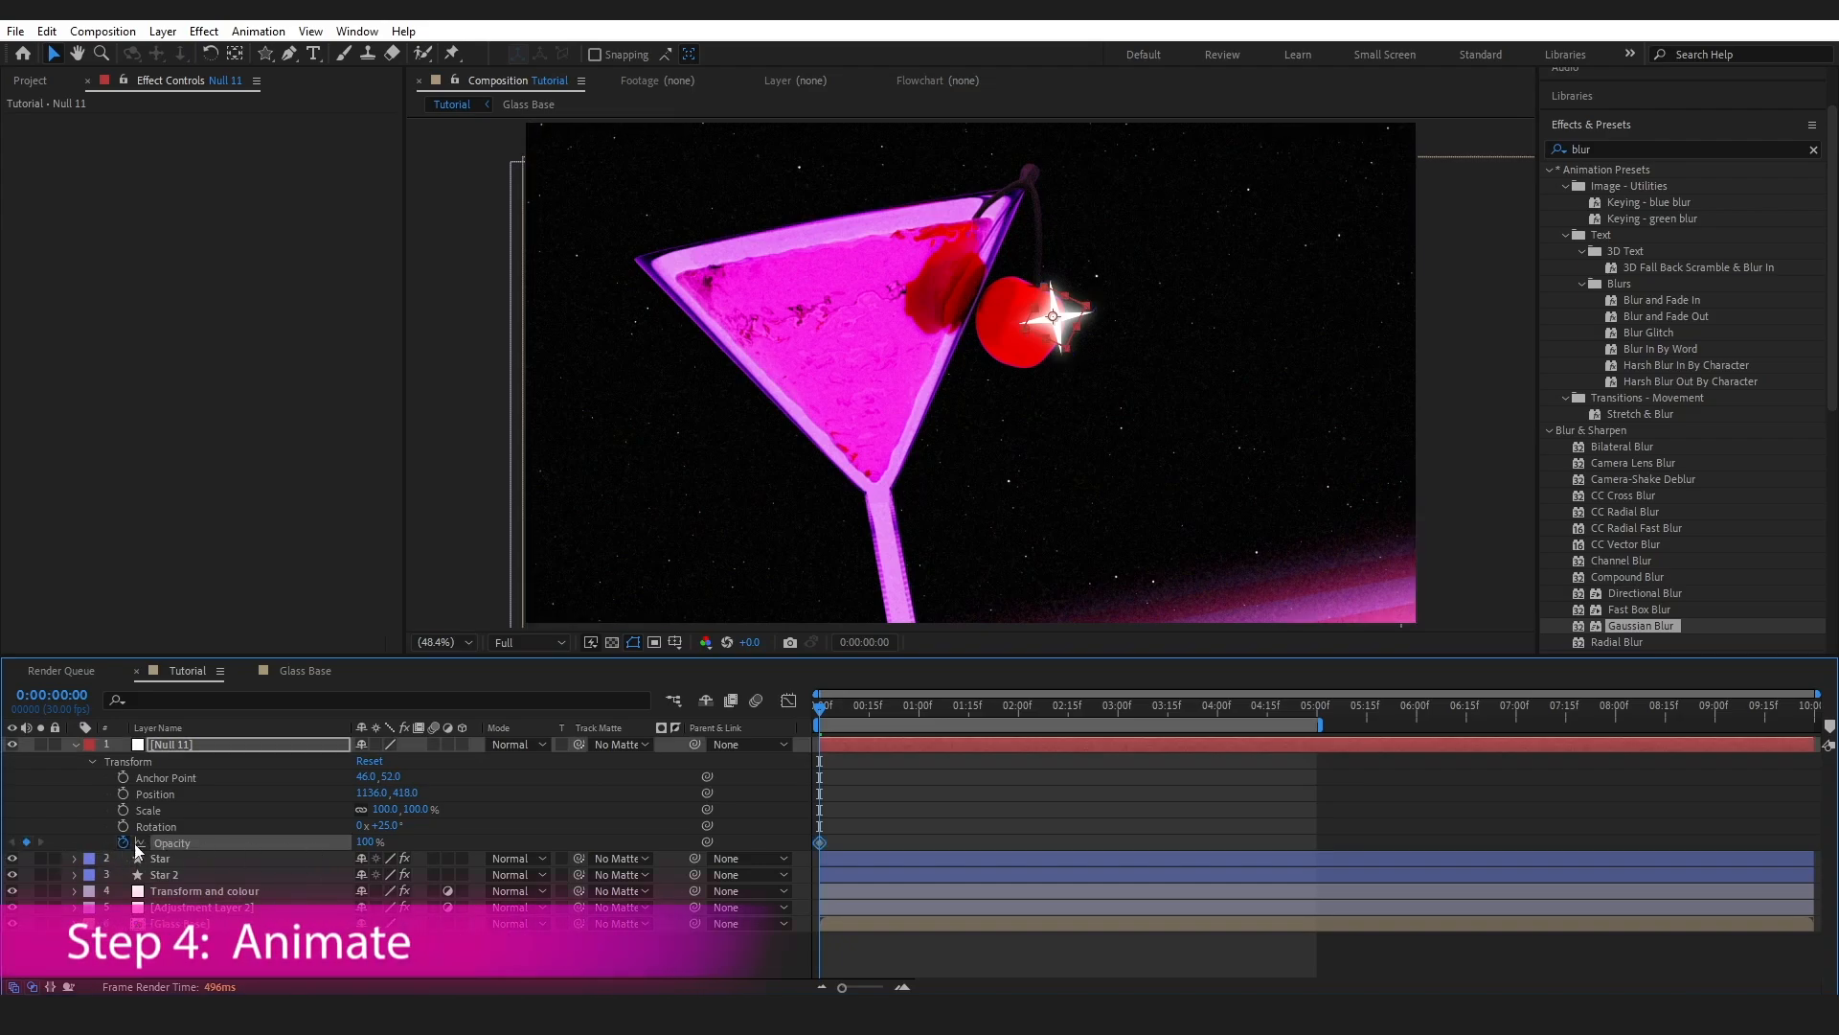
drag(375, 847, 72, 842)
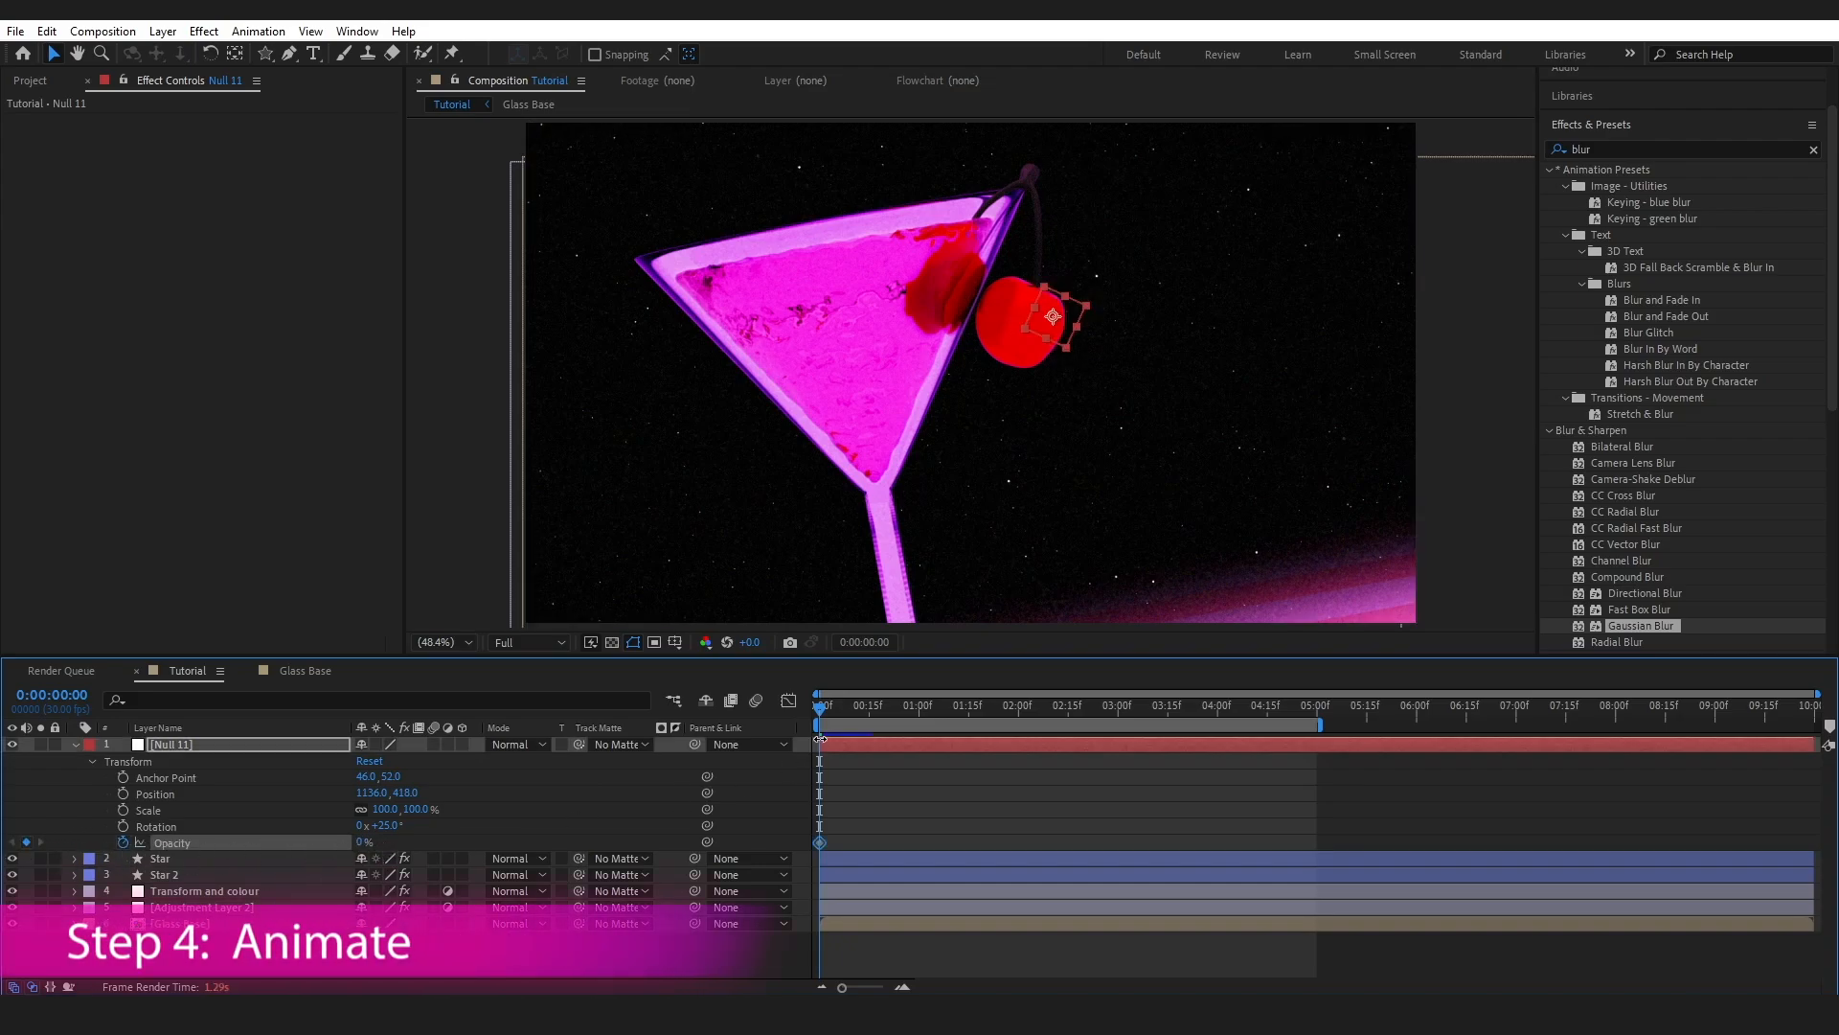
drag(824, 719, 871, 716)
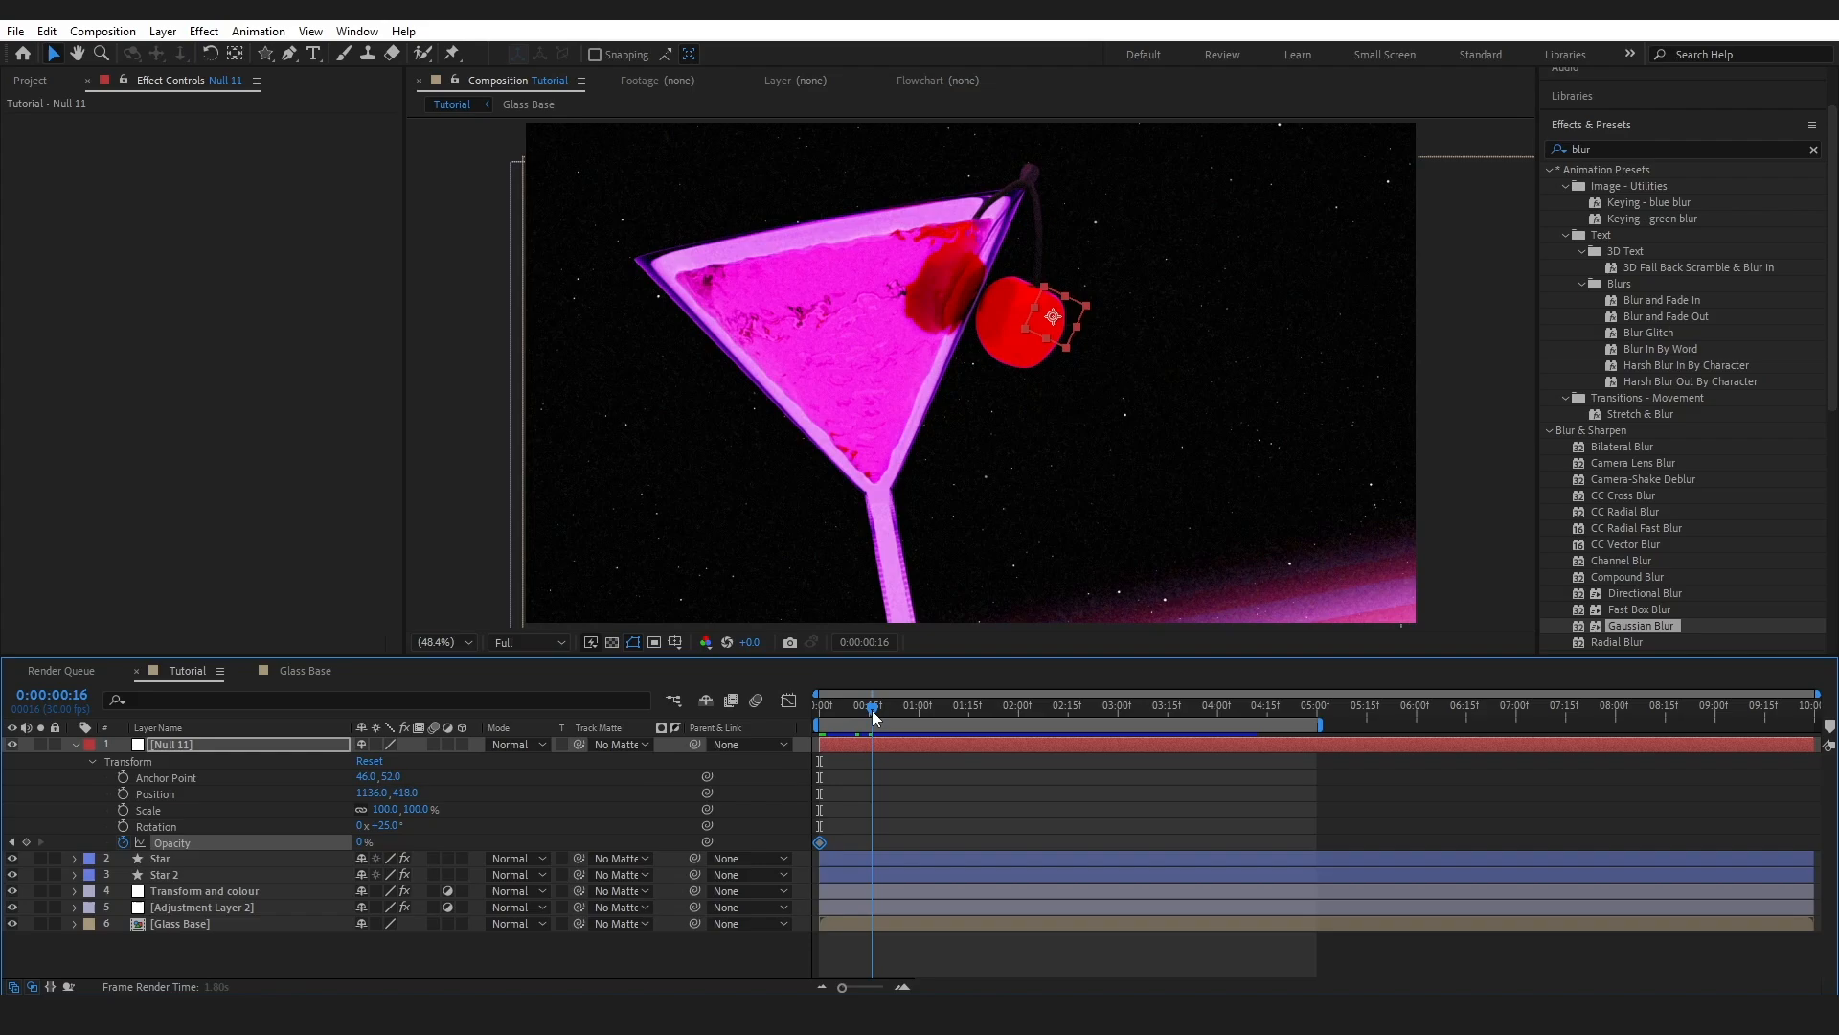
drag(356, 842, 402, 842)
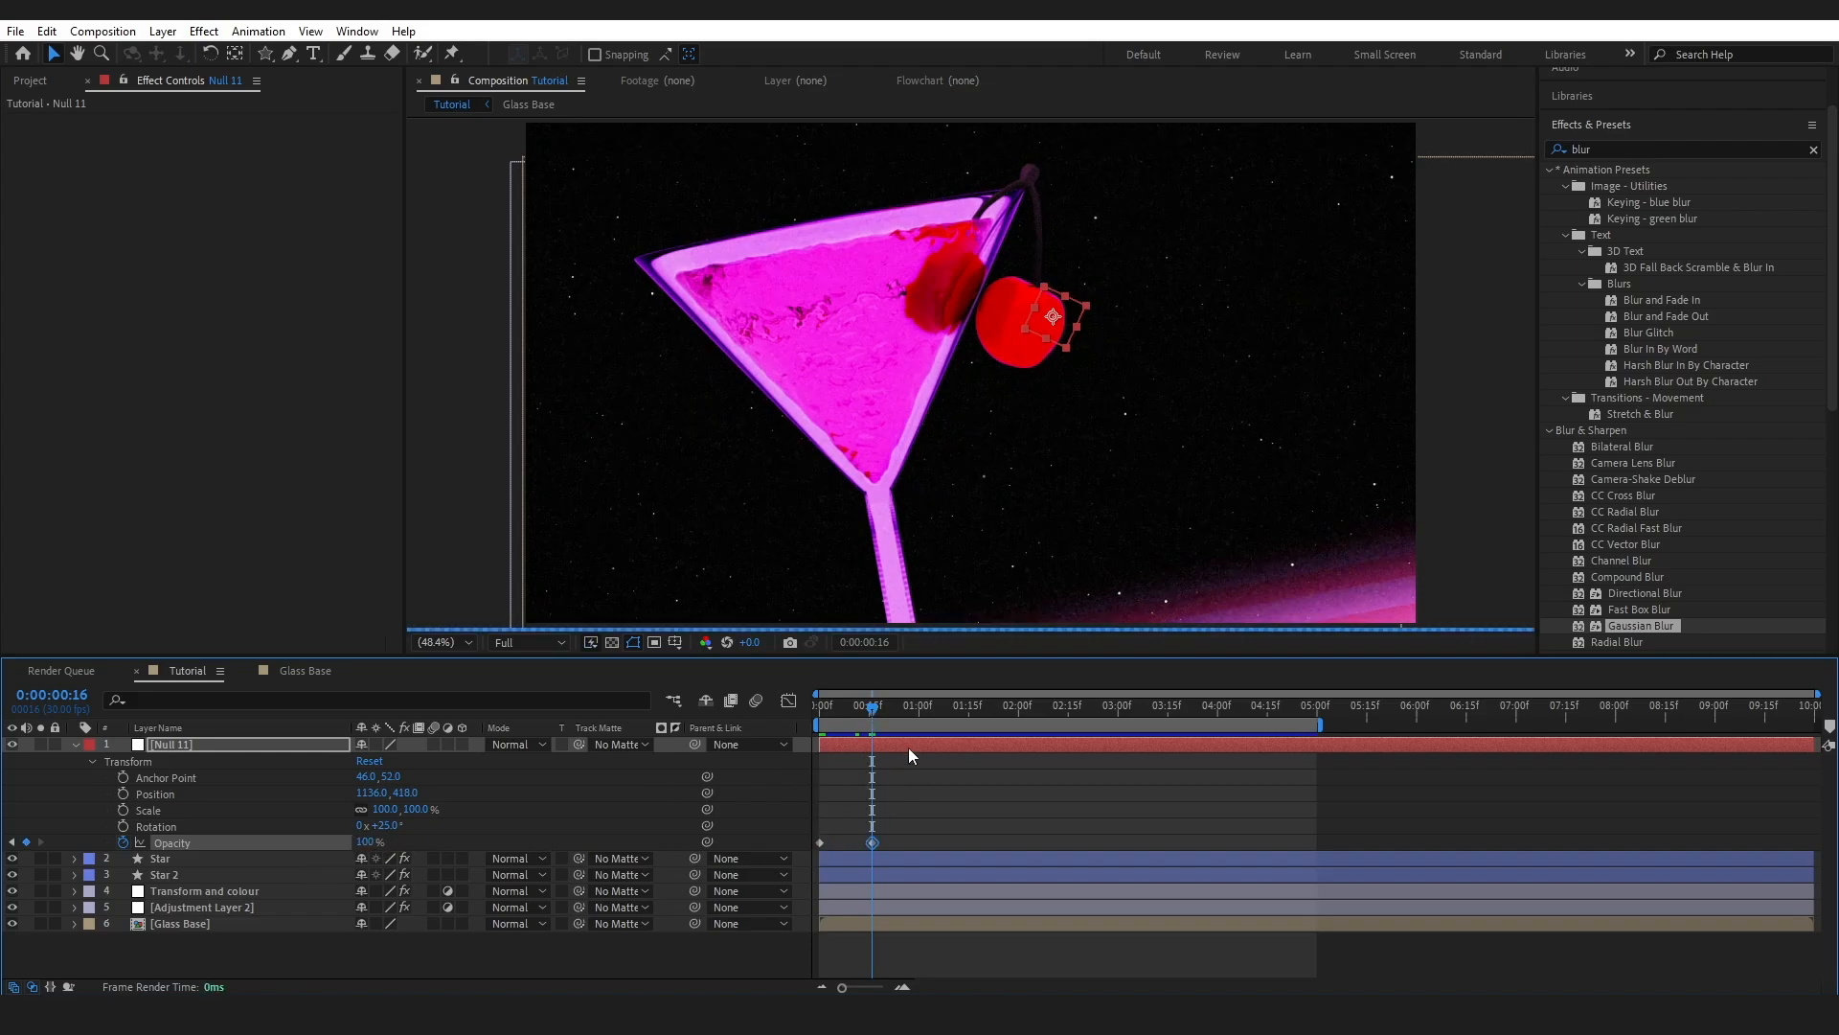
drag(874, 717, 921, 717)
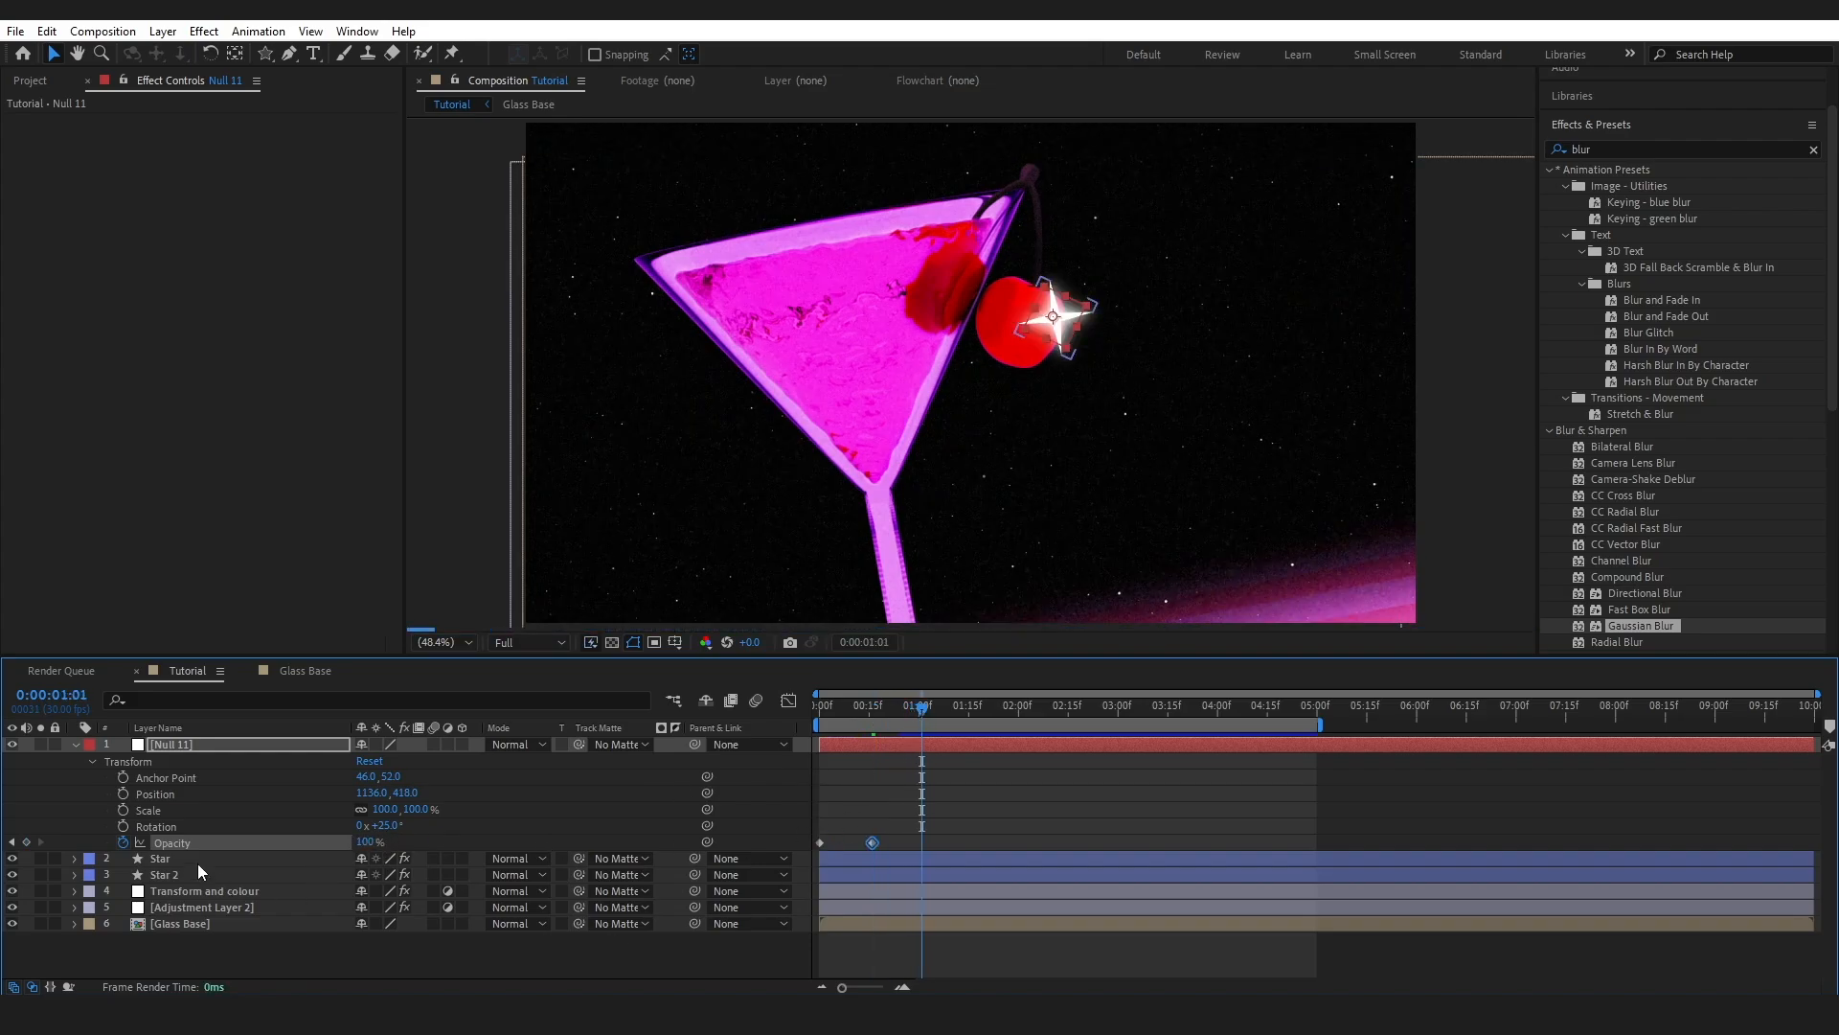
drag(364, 842, 91, 834)
drag(864, 716, 797, 726)
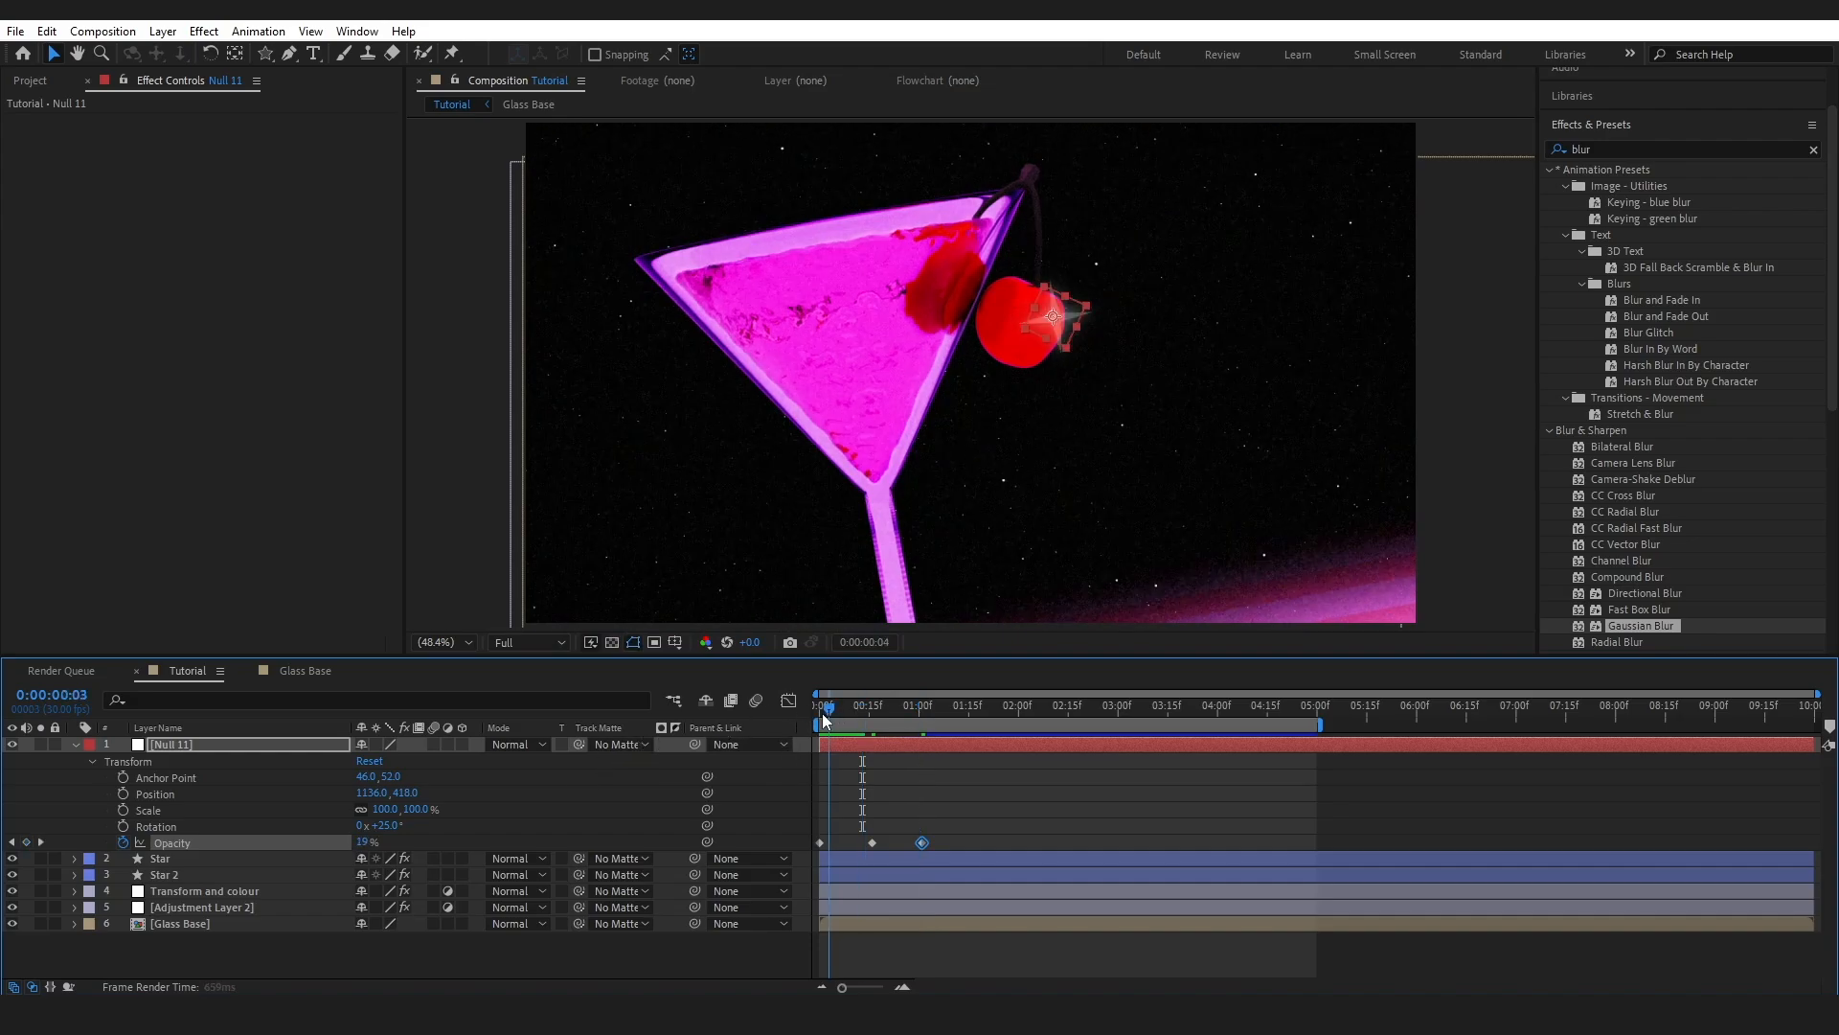
- Keyframe Null 11's Scale at 0 at 0:00, 100 at frame 16, 0 at 1:01
click(123, 809)
click(382, 810)
text(0)
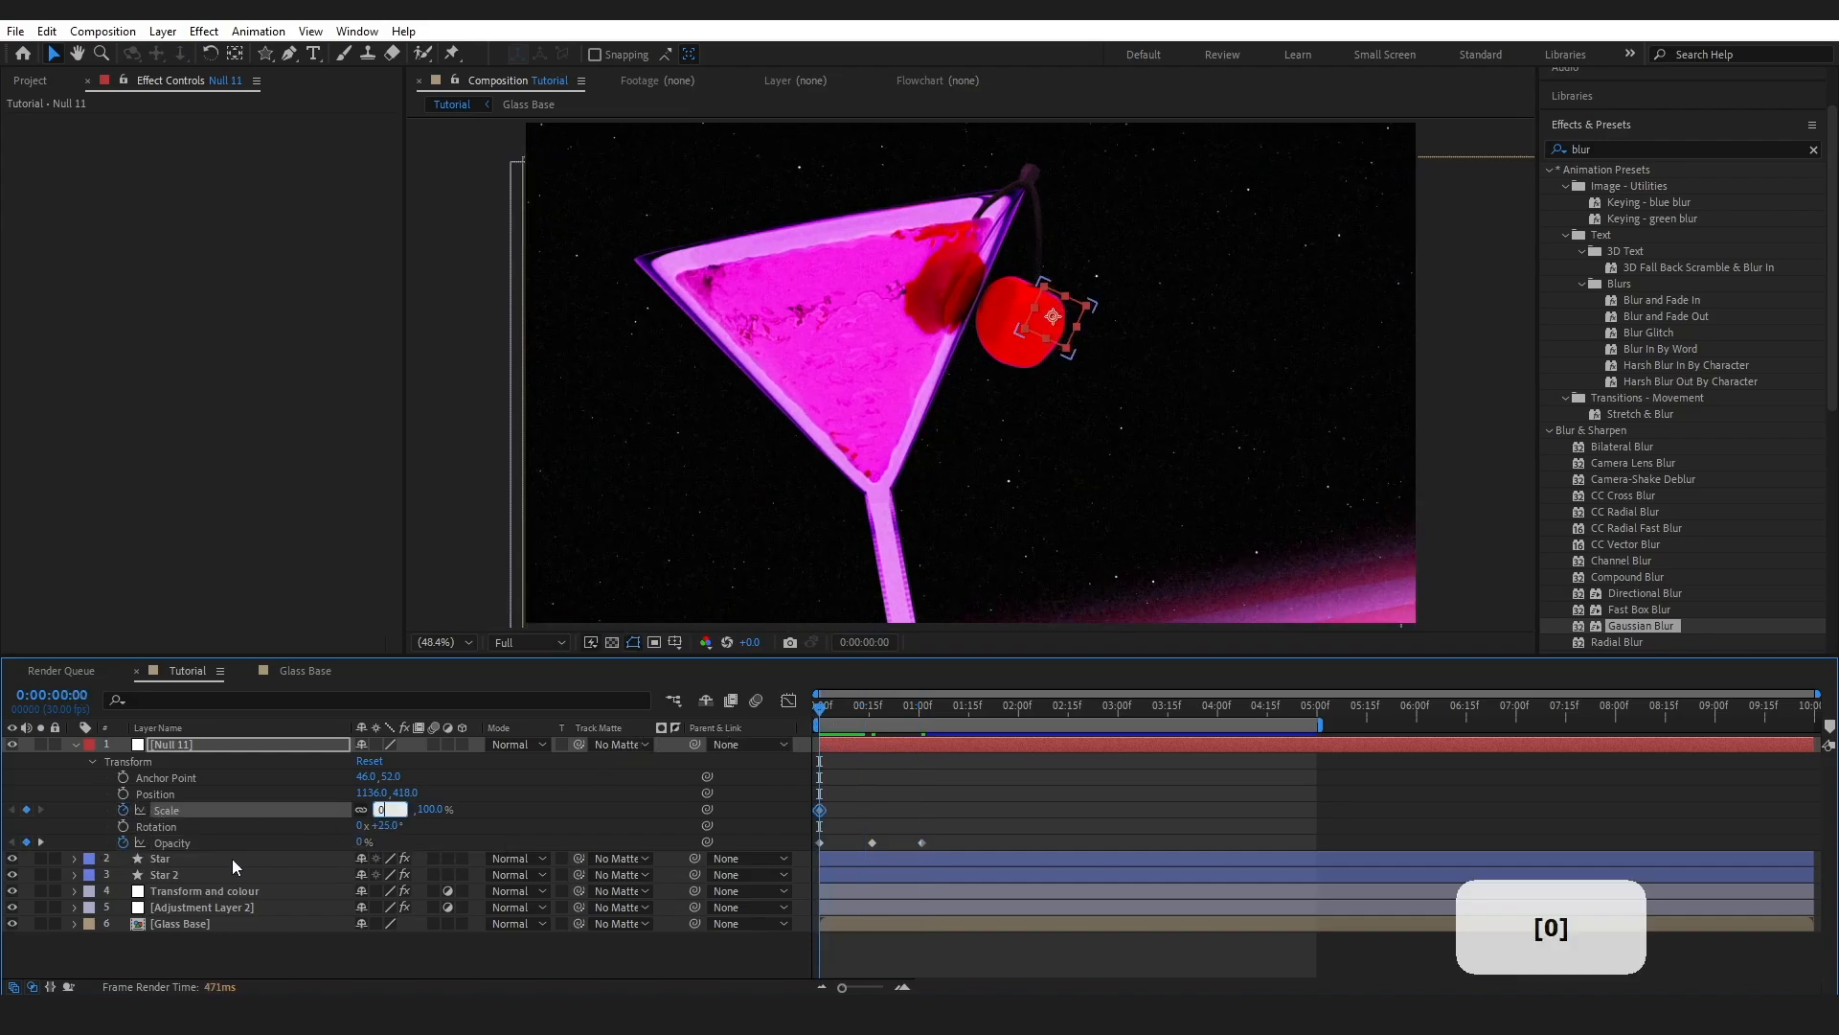
key(Return)
click(379, 809)
text(100)
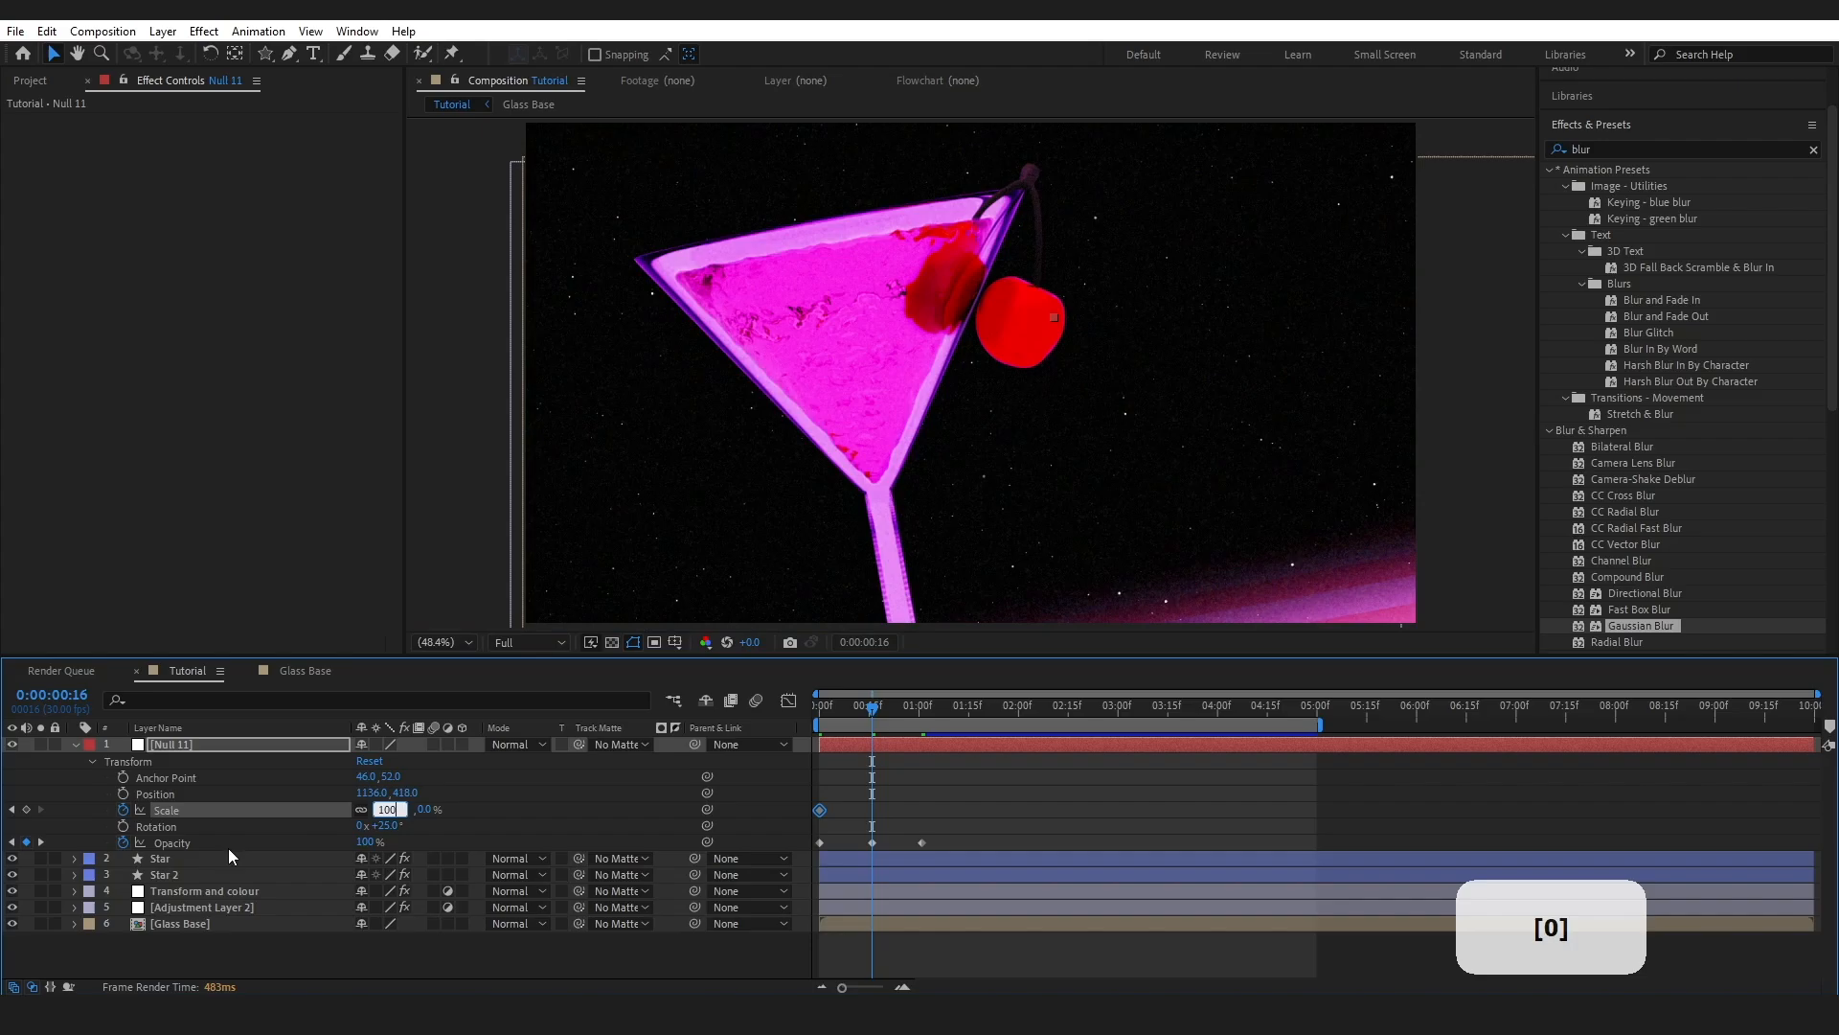
key(Return)
click(419, 809)
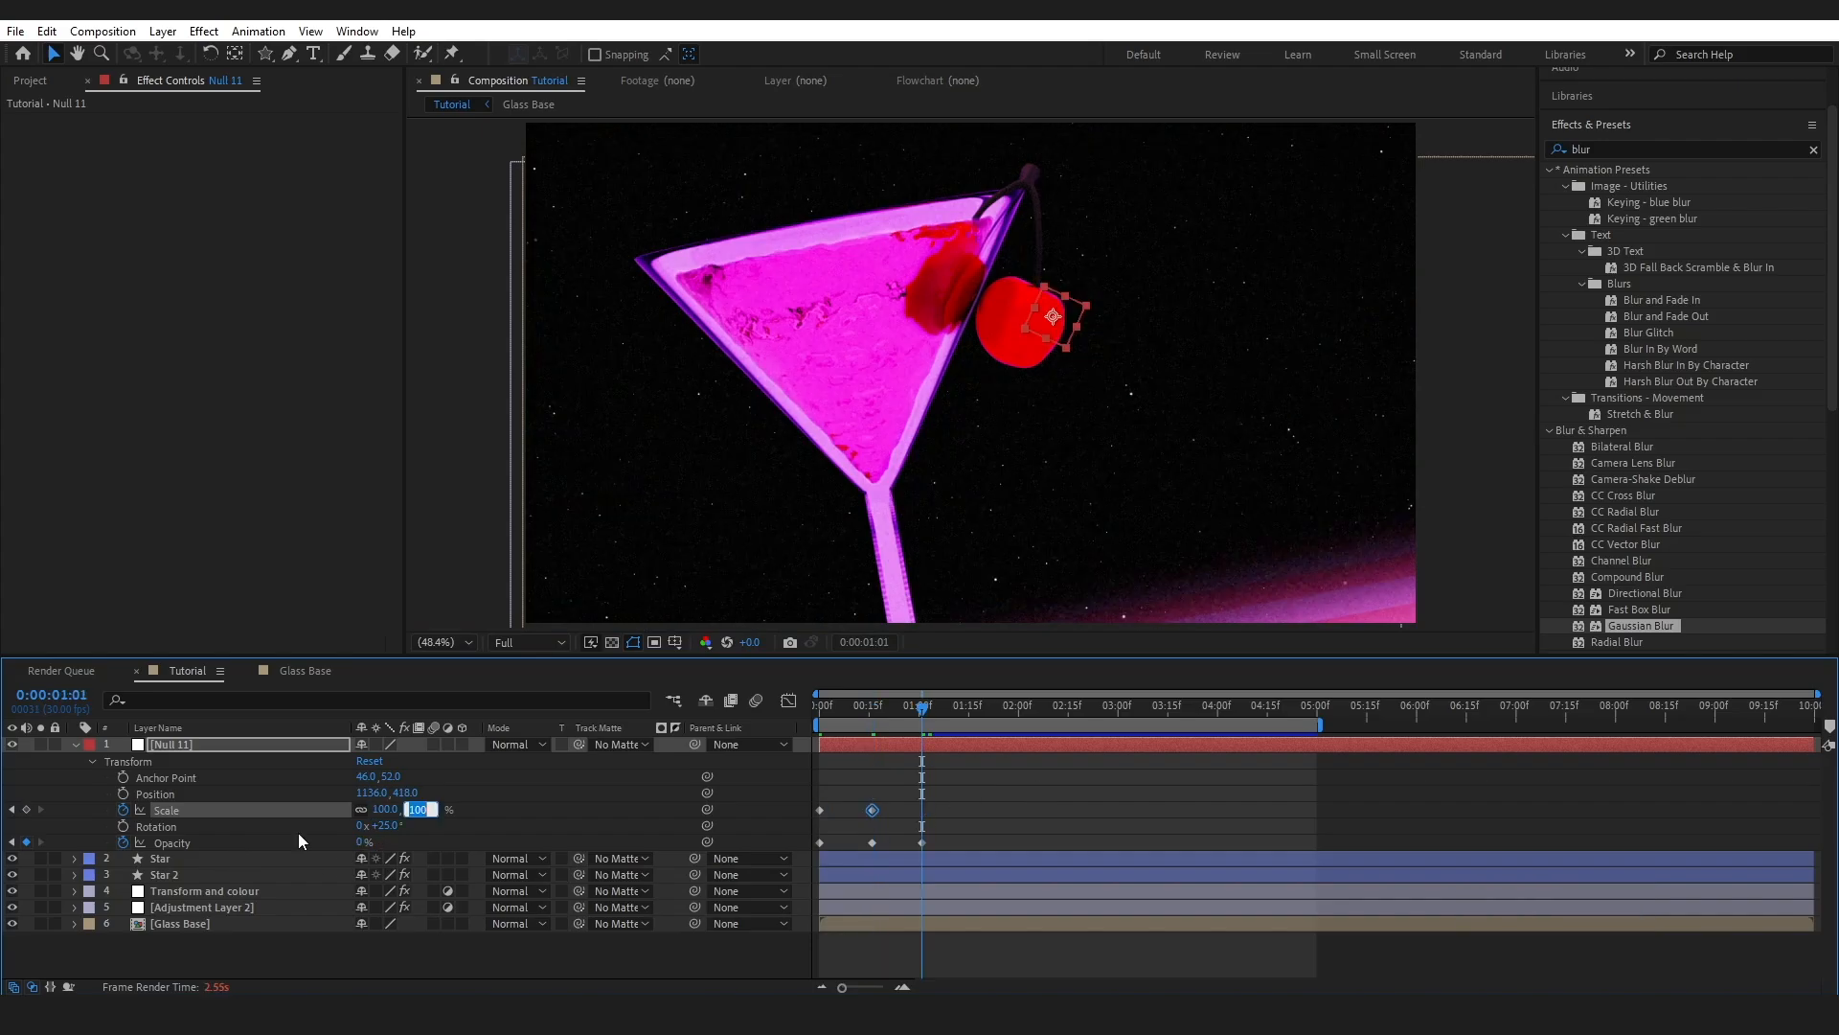
text(0)
key(Return)
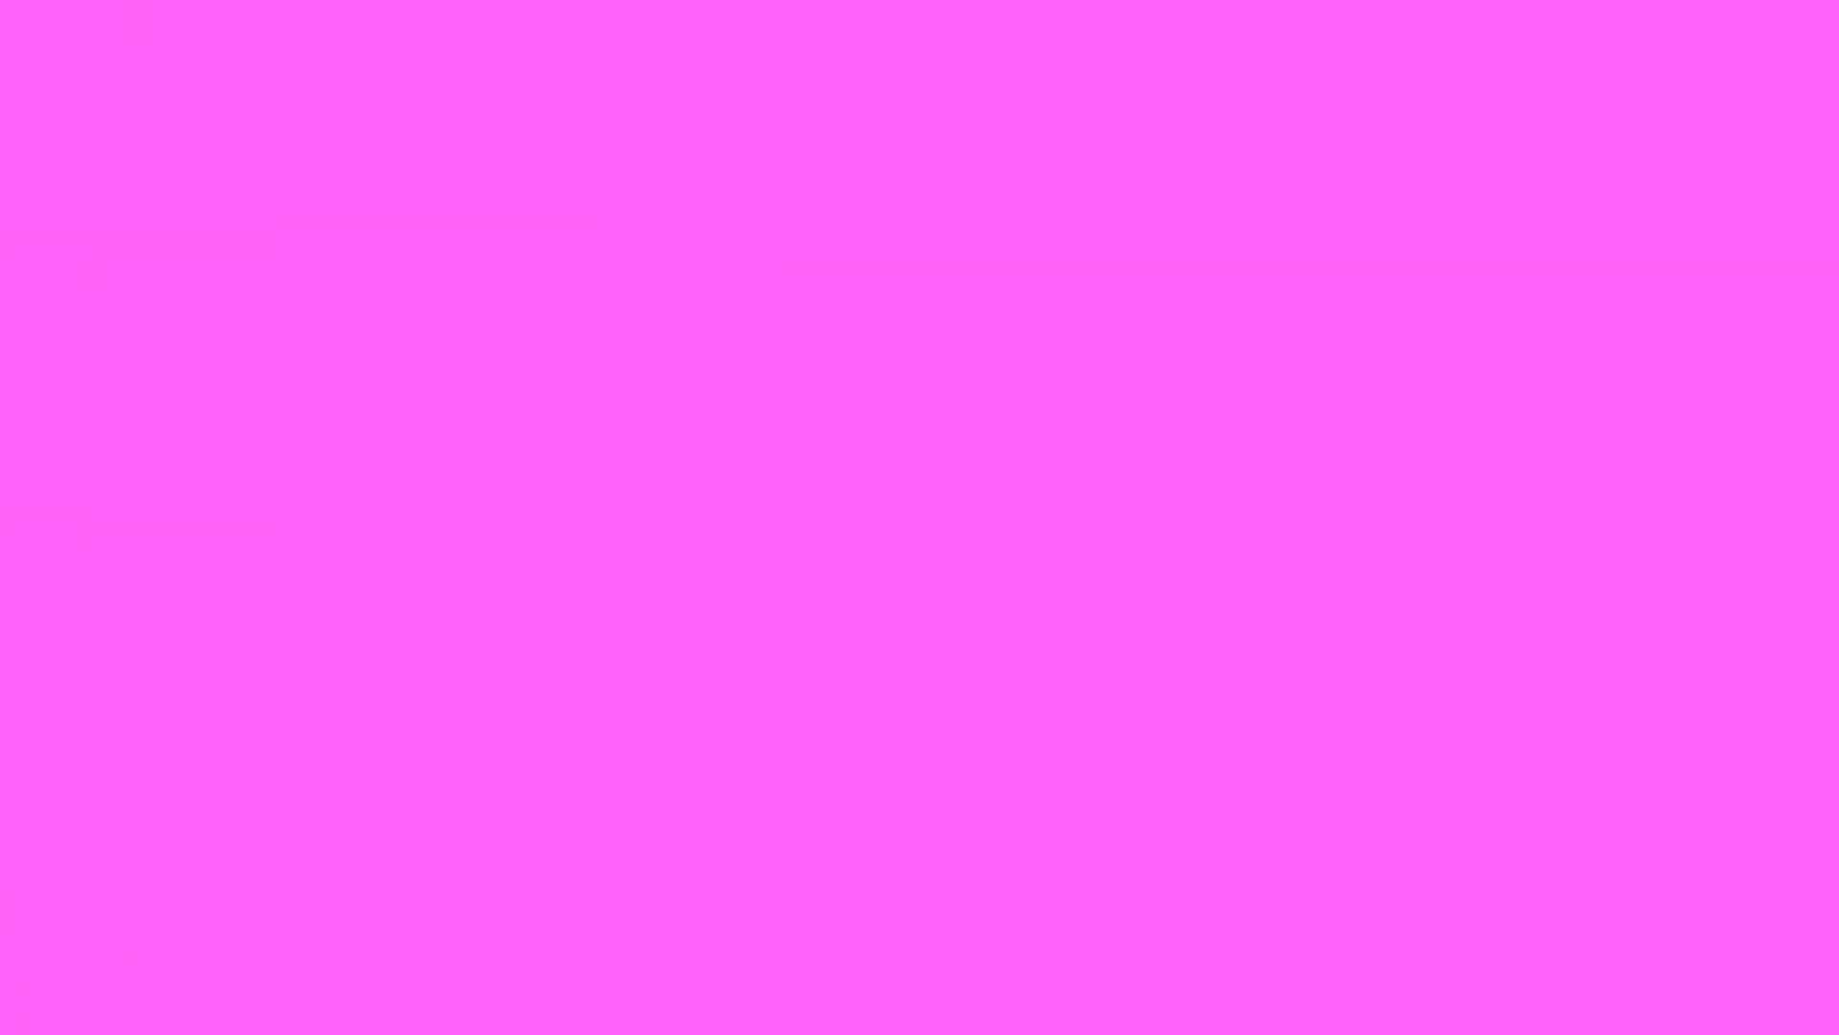
- Add a loopOut() expression to Null 11's Opacity
key(Home)
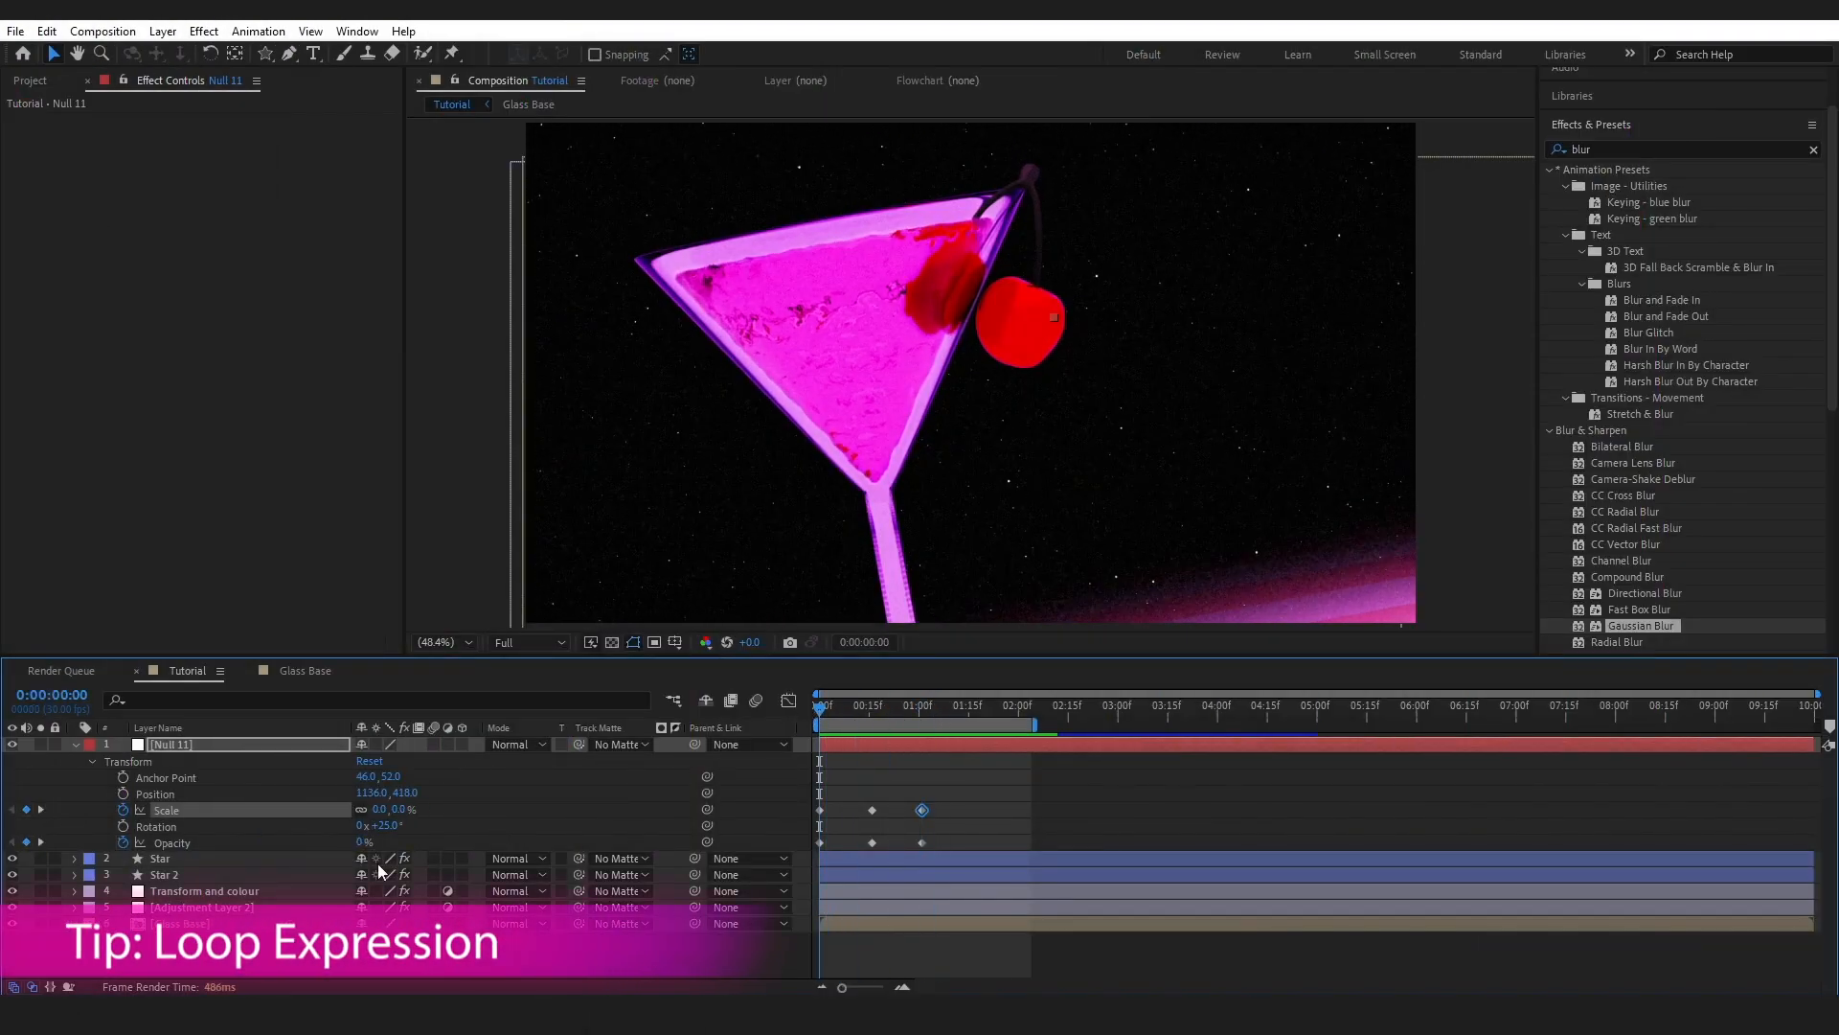
alt+click(123, 843)
text(loop)
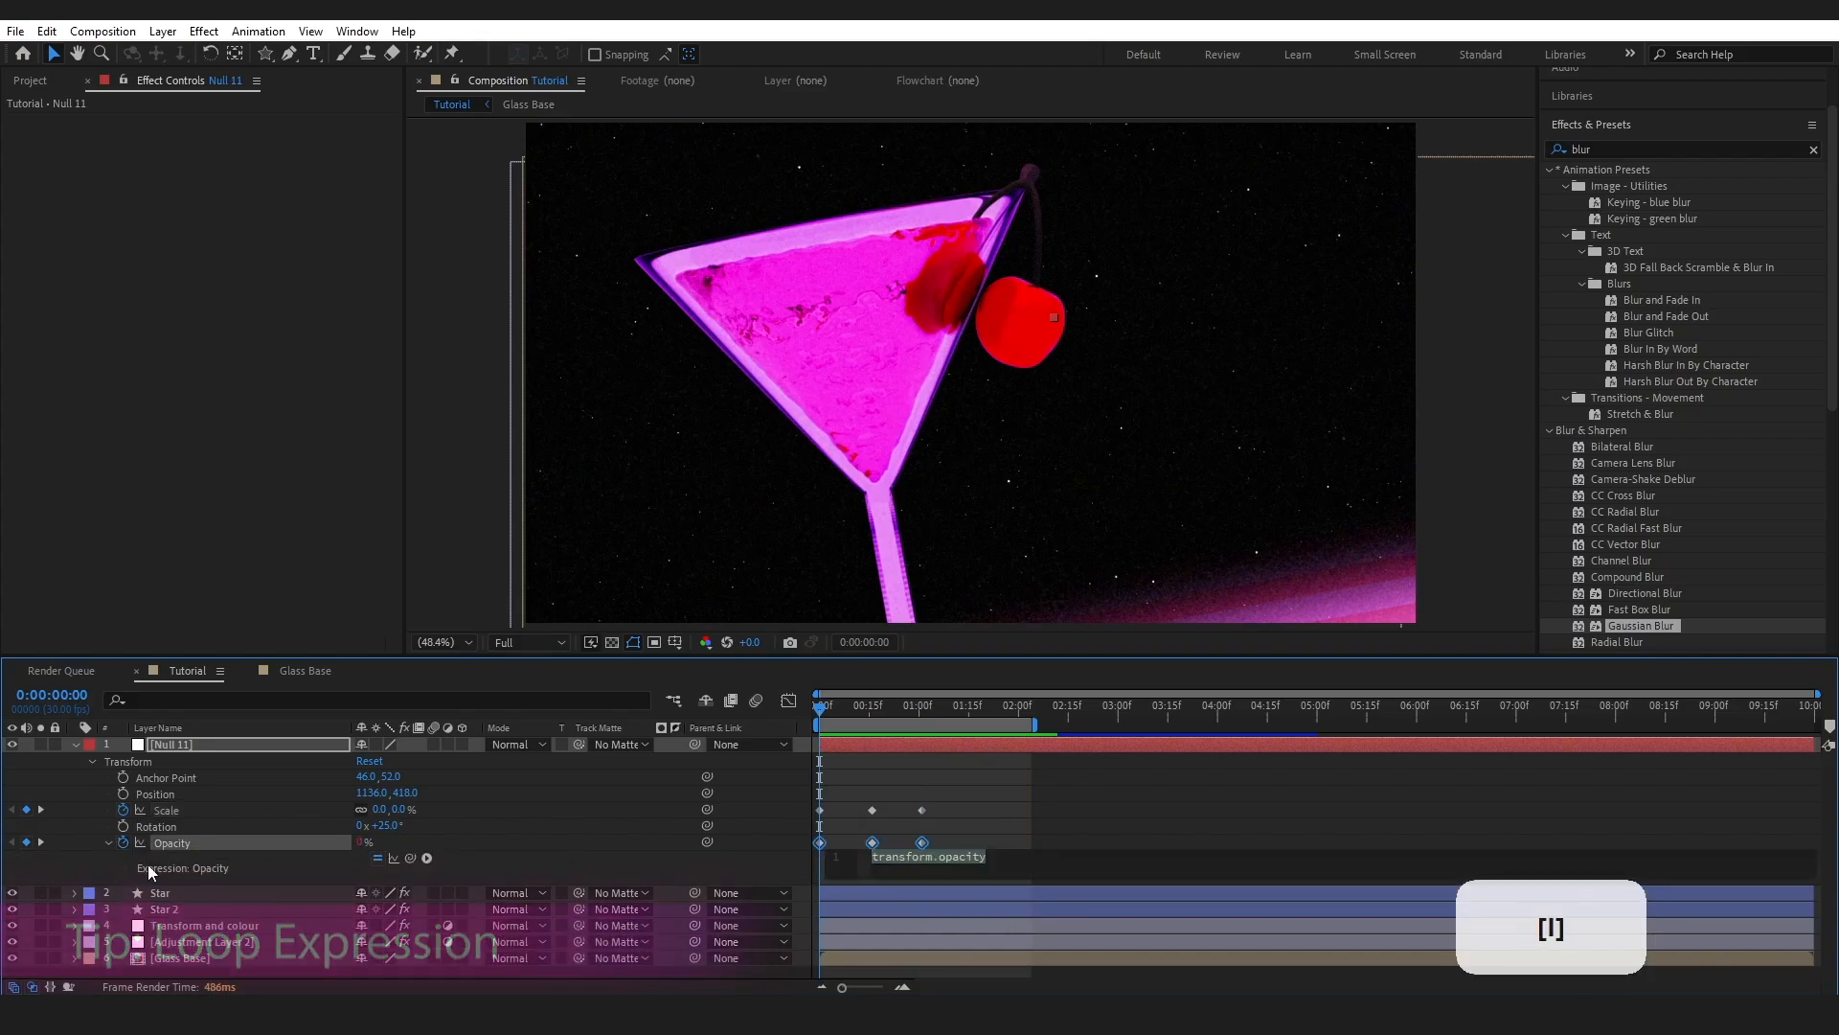
text(Out())
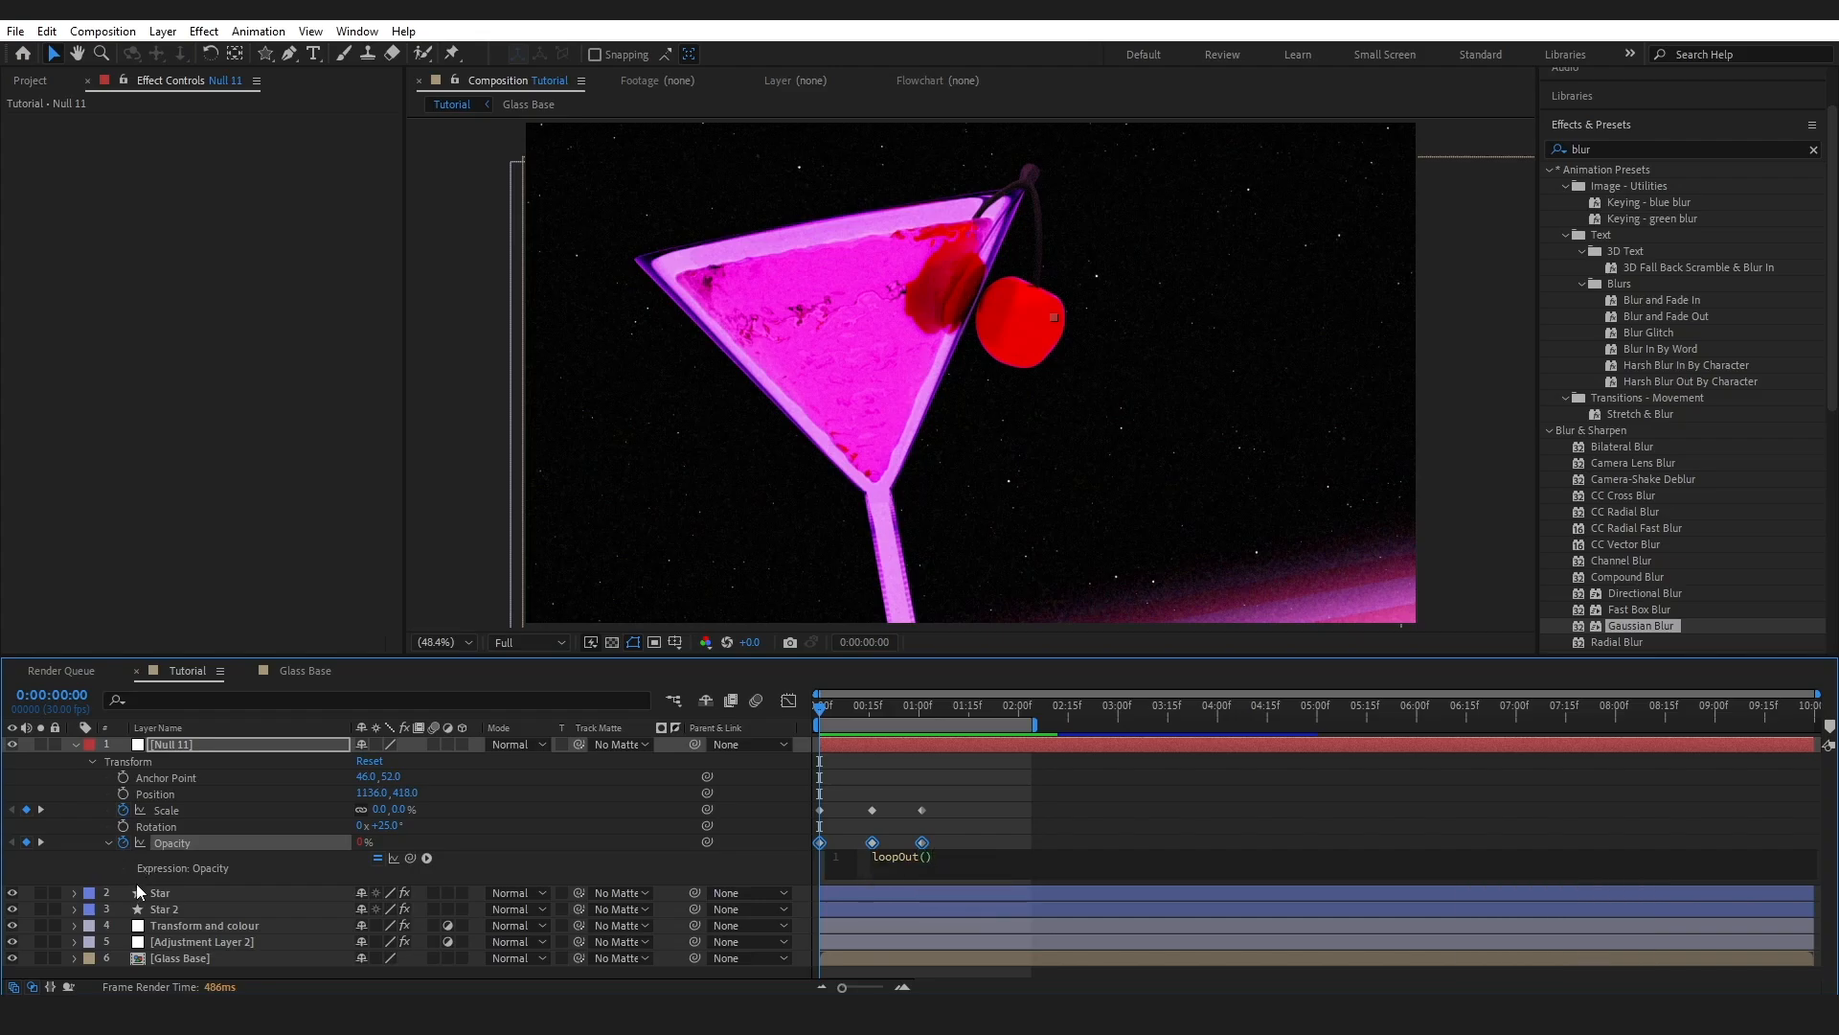
key(ctrl+a)
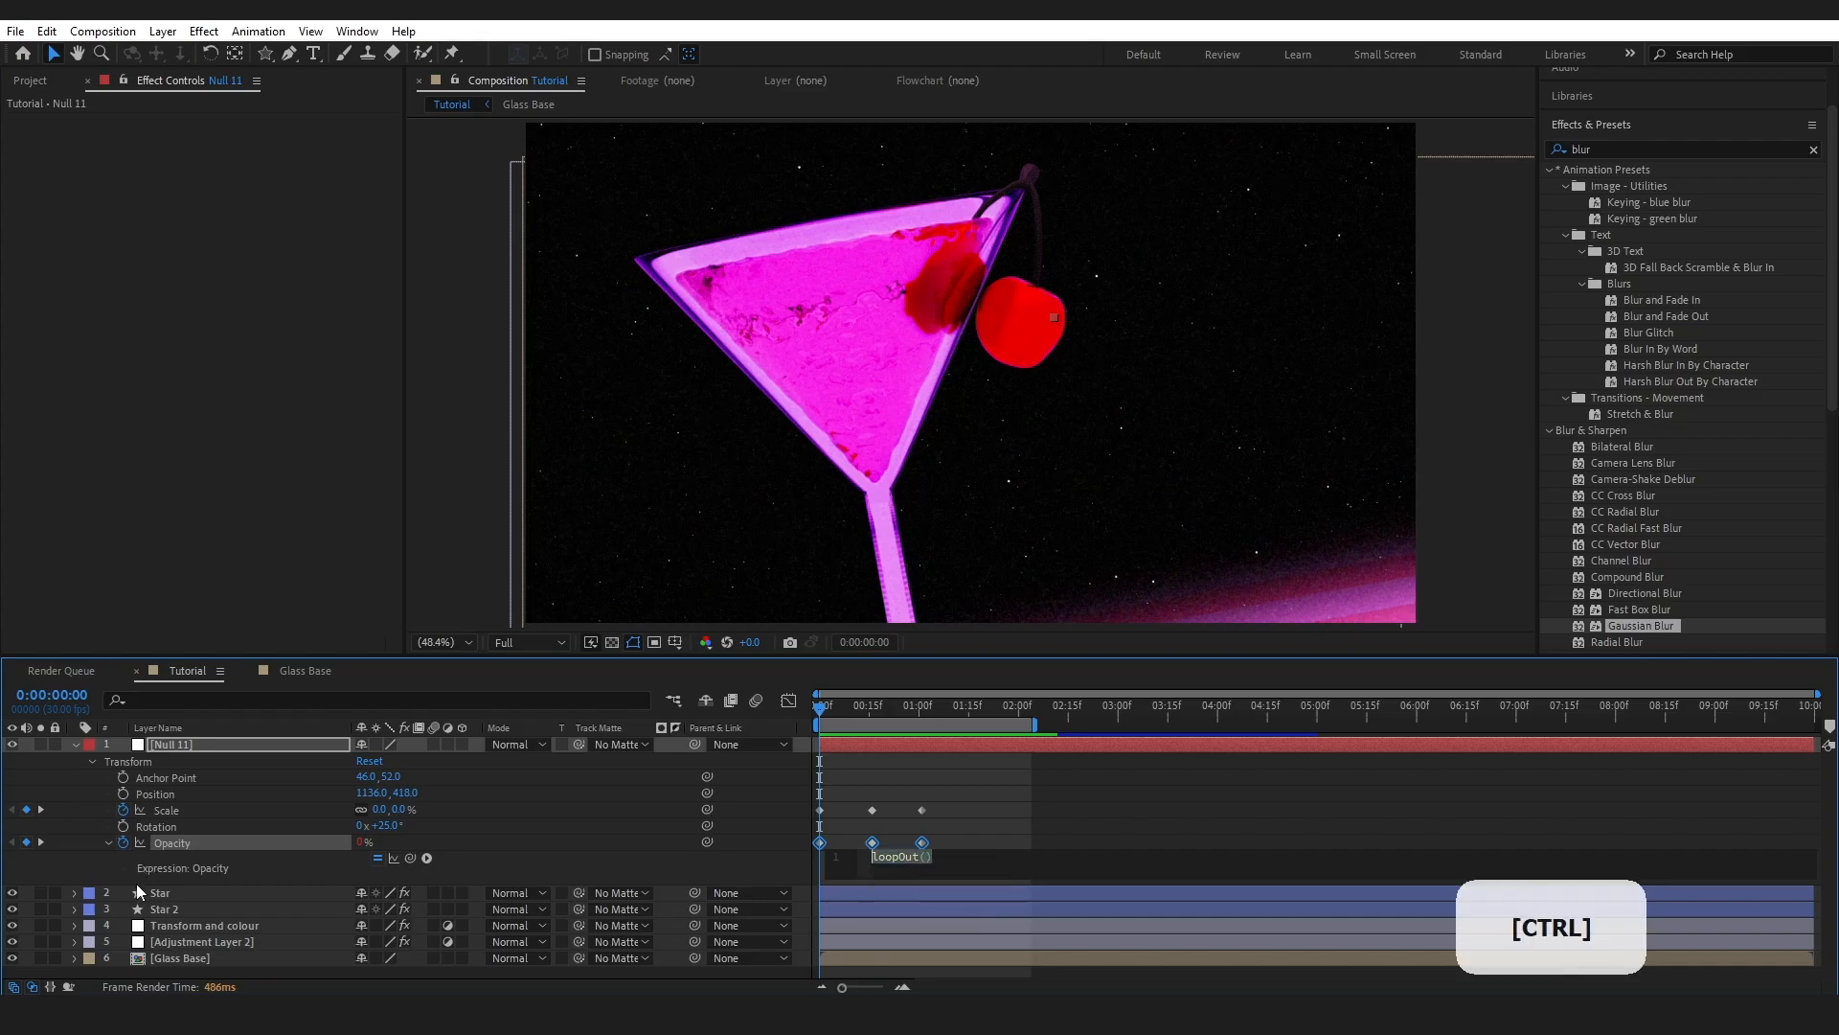
click(973, 830)
- Add loopOut() to Null 11's Scale and preview the sparkle over about 3 seconds
alt+click(124, 810)
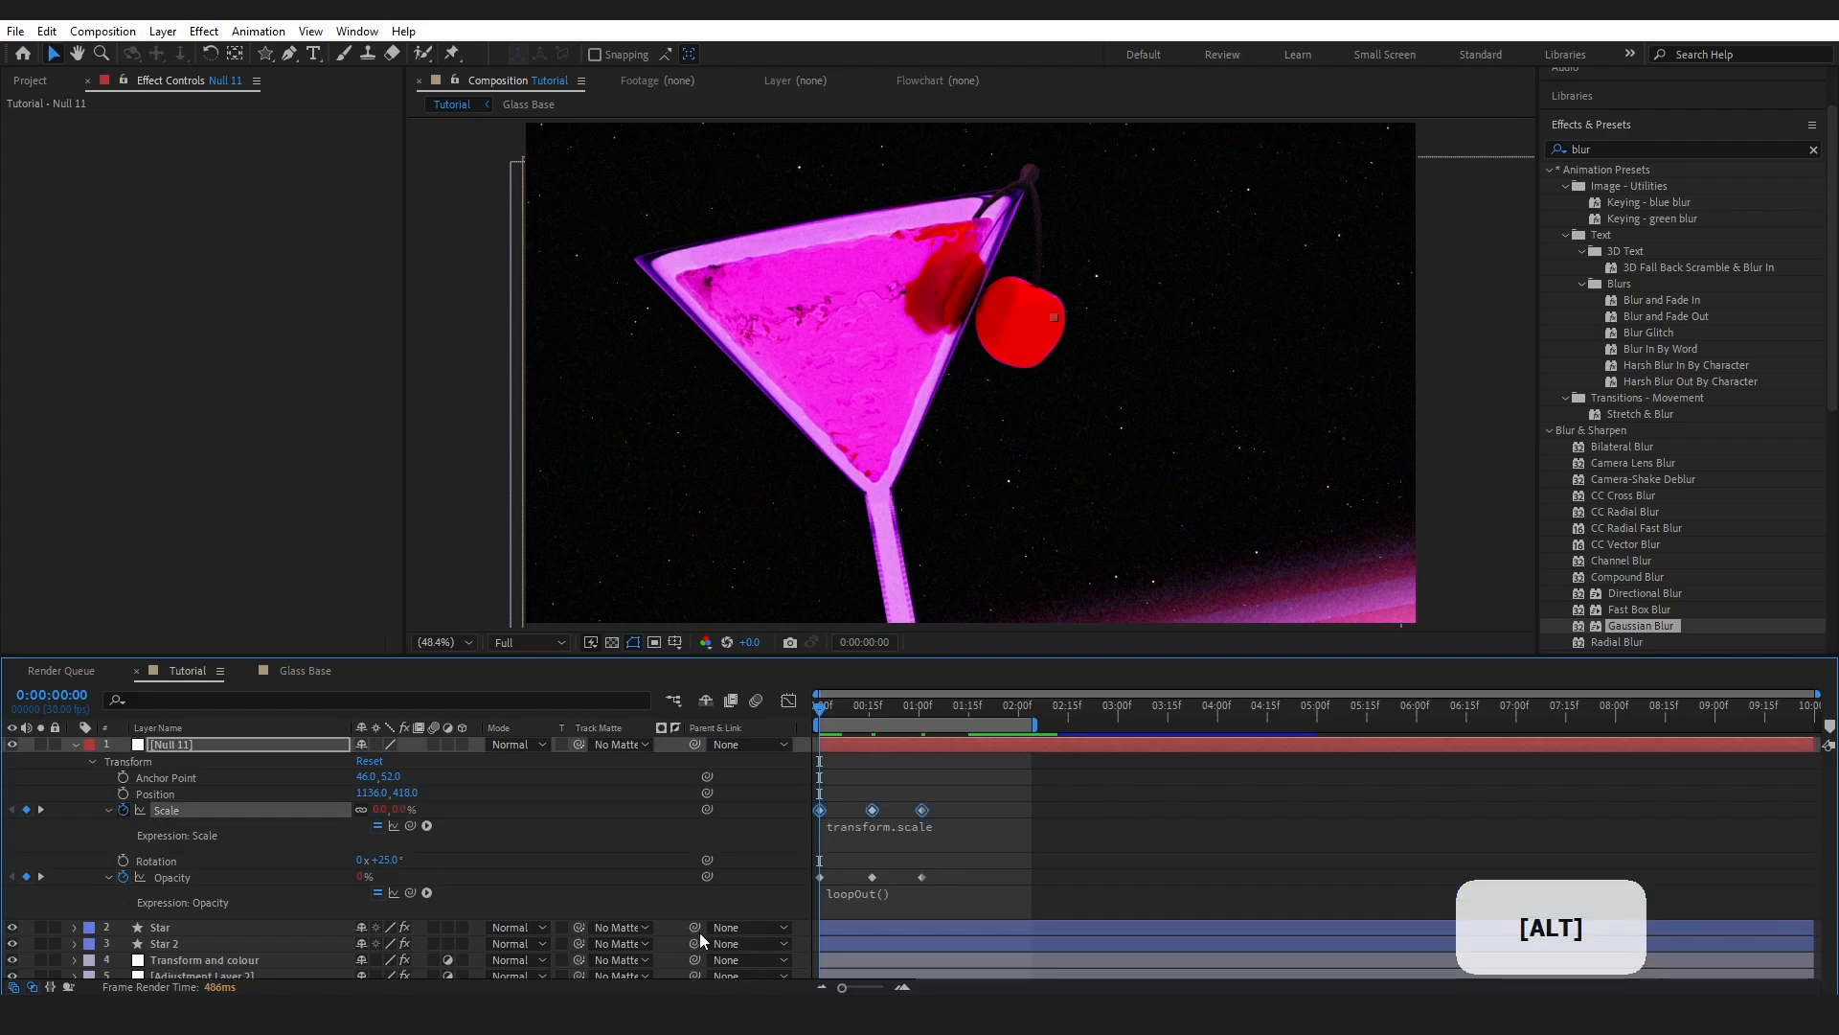
click(864, 781)
drag(1039, 726, 1159, 726)
key(space)
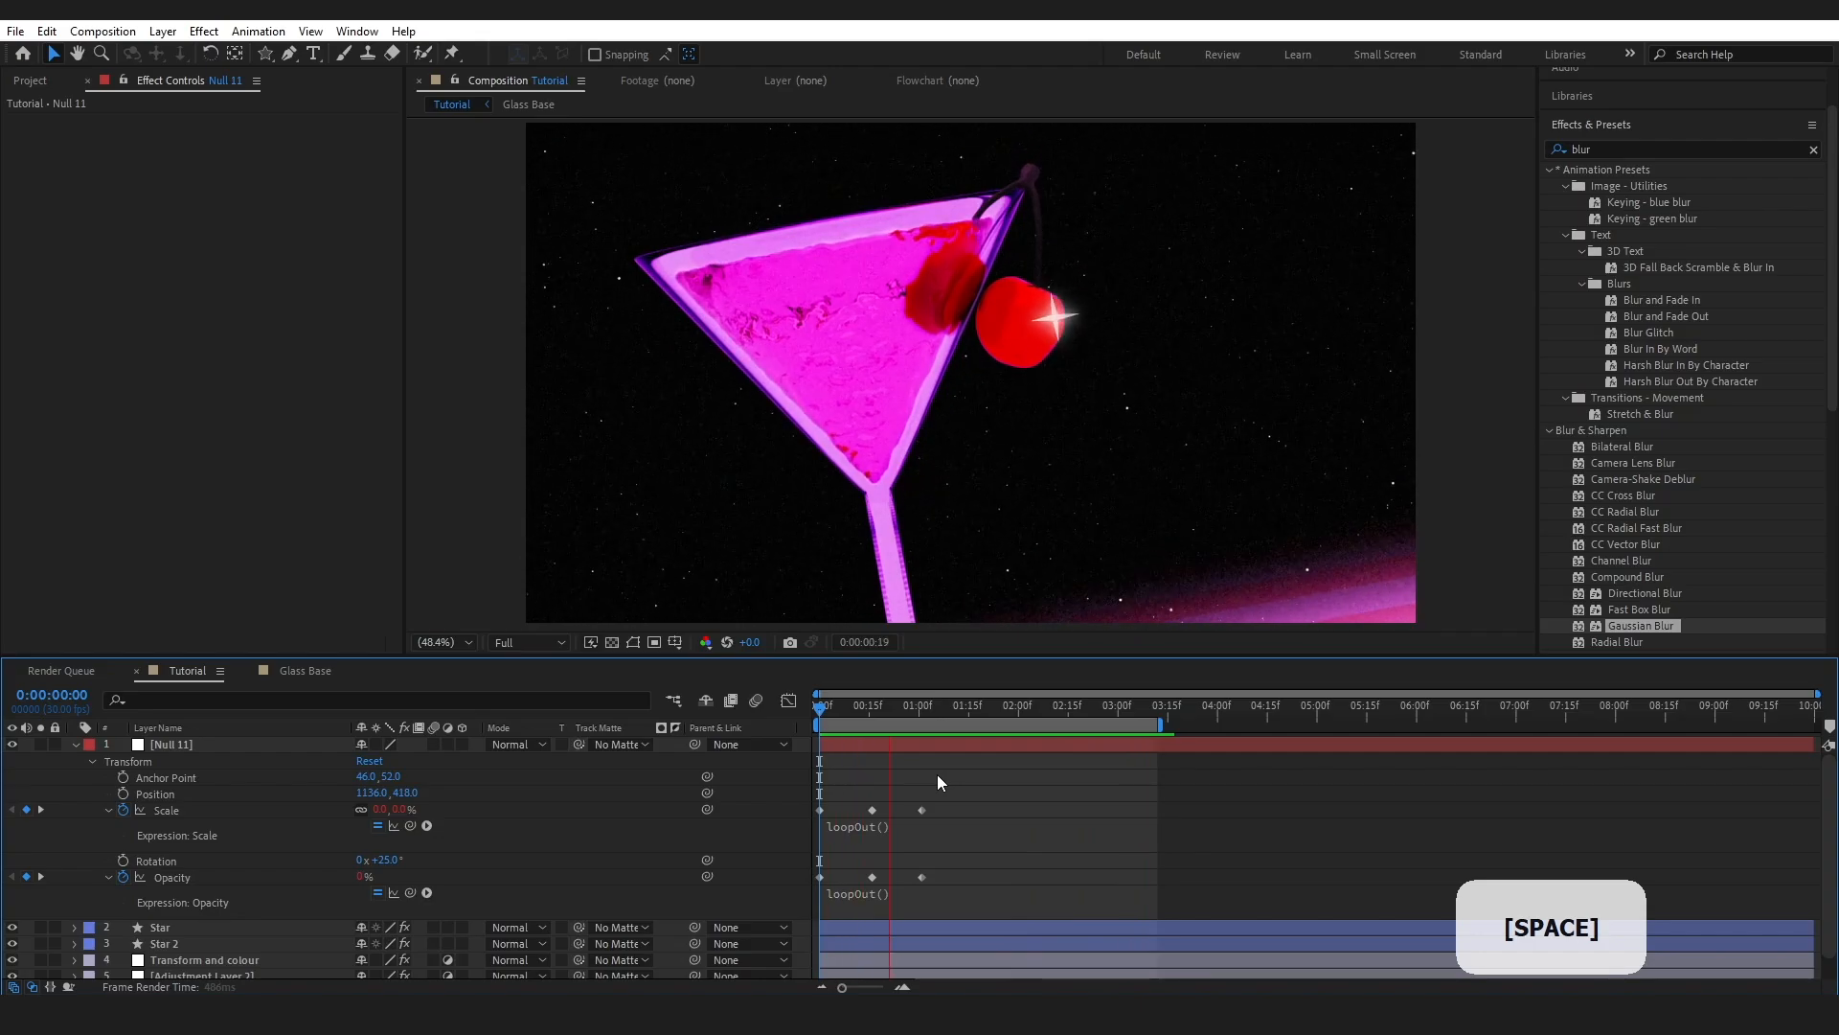